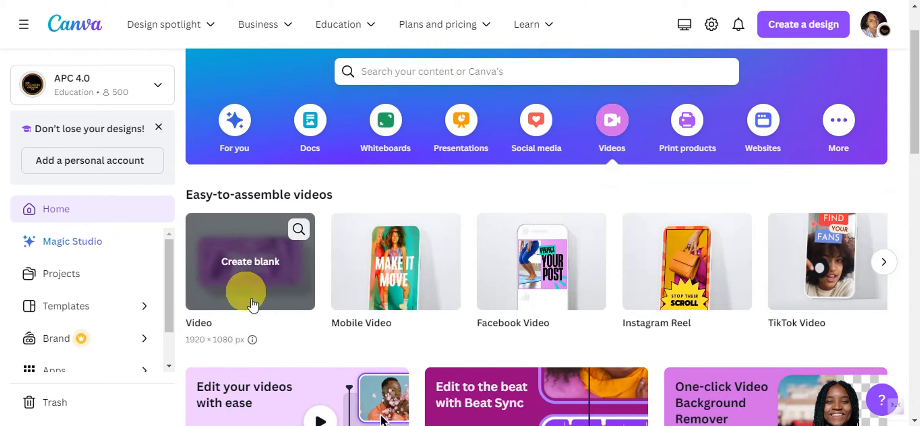
Create a blank 1920 × 1080 px video design and search the elements for "BACKGROUNDS"
left_click(267, 272)
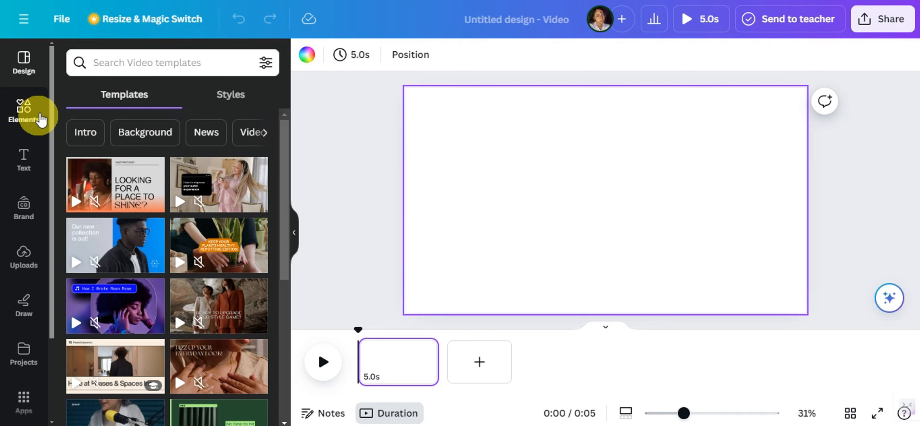
left_click(25, 112)
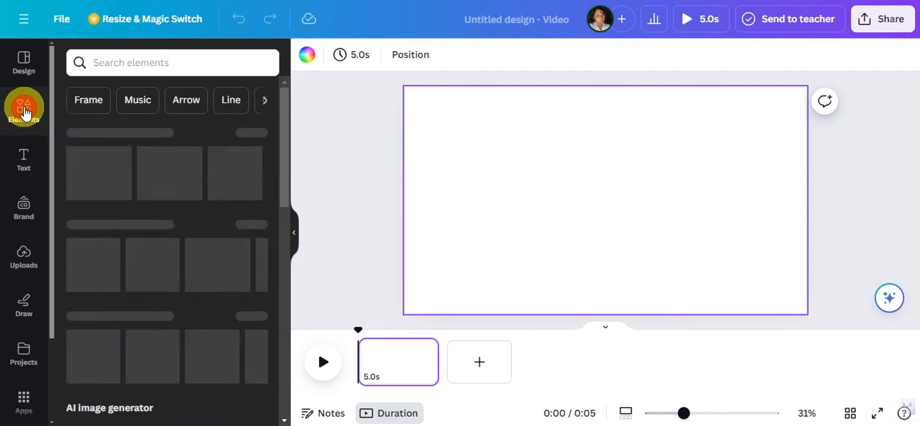
left_click(128, 61)
type("BA")
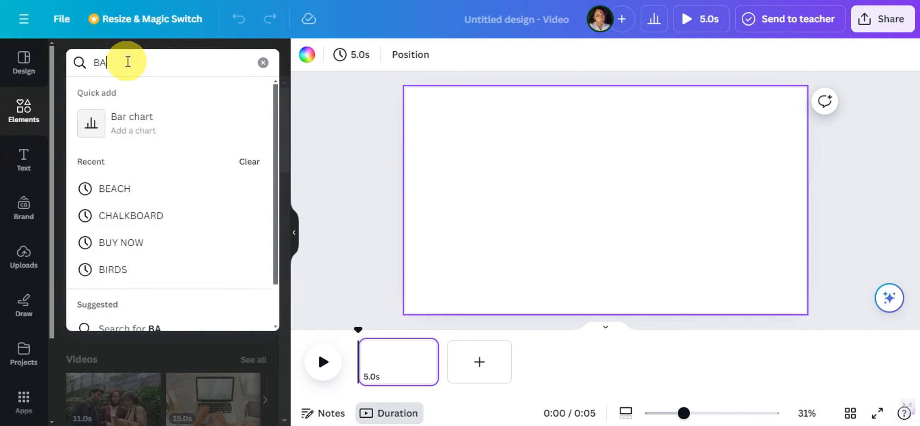
type("CKGROUNDS")
key("Return")
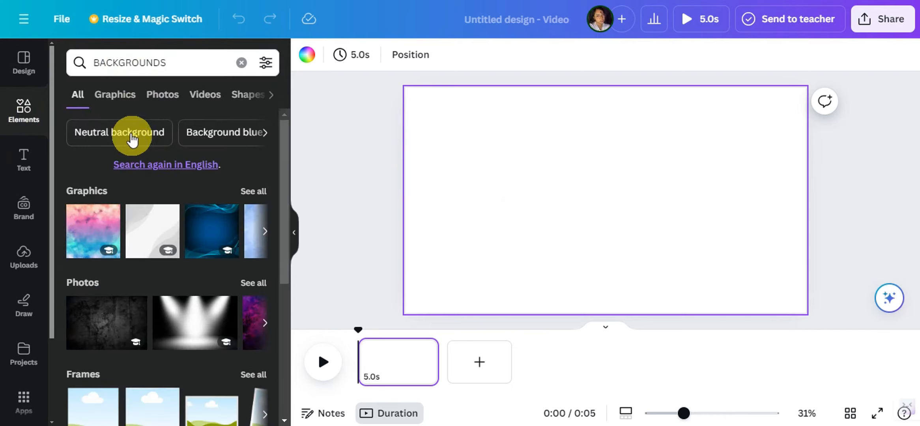
Add the pale blue watercolor graphic from the background graphics to the page and set it as the page background
left_click(112, 102)
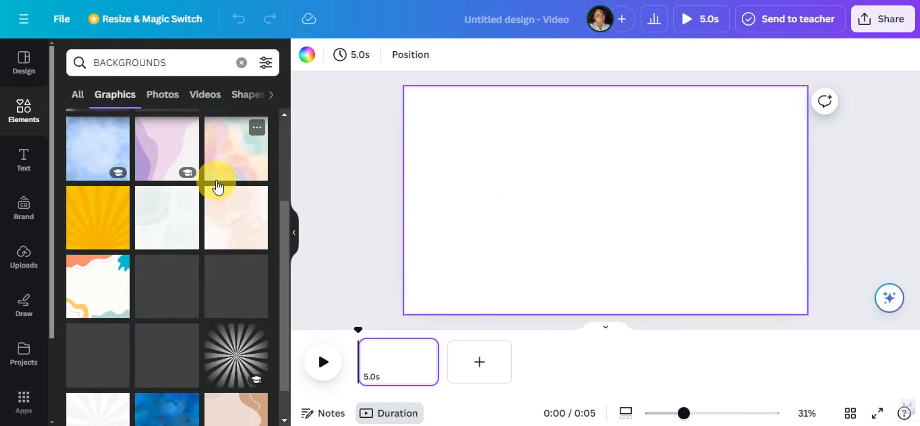
scroll(231, 188, "down", 5)
scroll(169, 247, "down", 8)
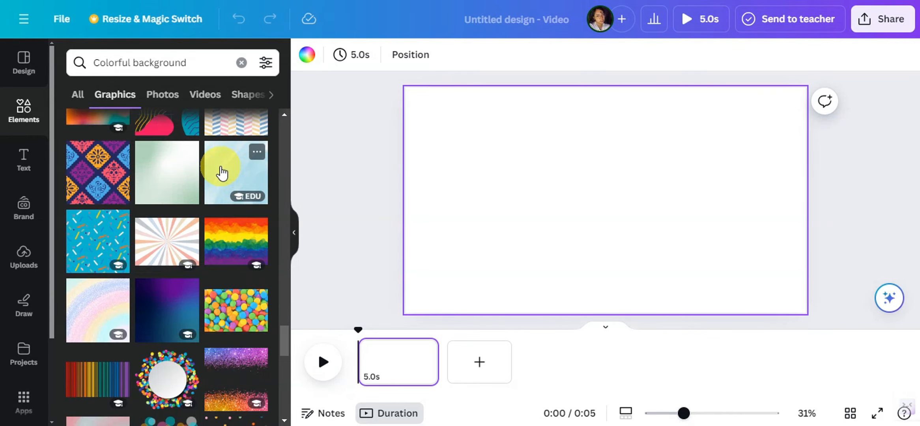
left_click_drag(222, 173, 531, 174)
right_click(544, 184)
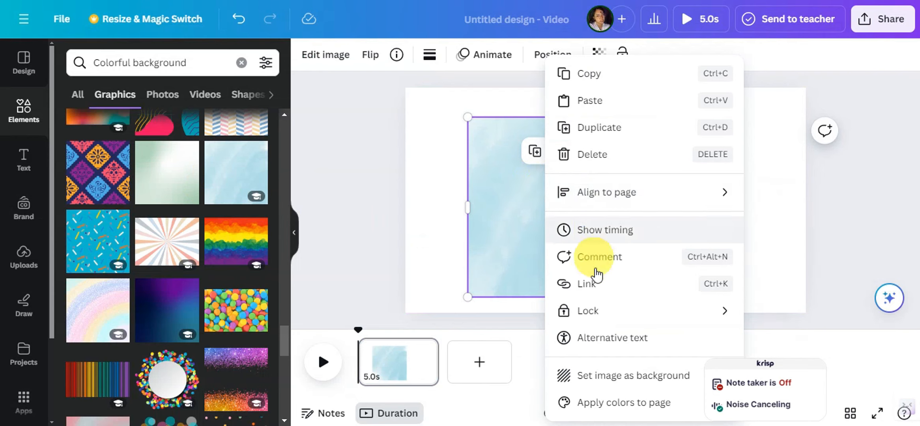
left_click(588, 376)
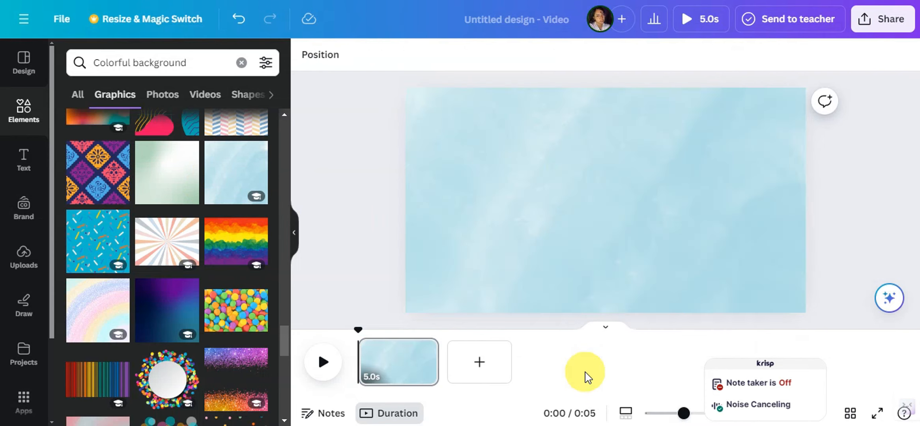
Add a heading to the page with the text "LOOKING FOR"
left_click(31, 166)
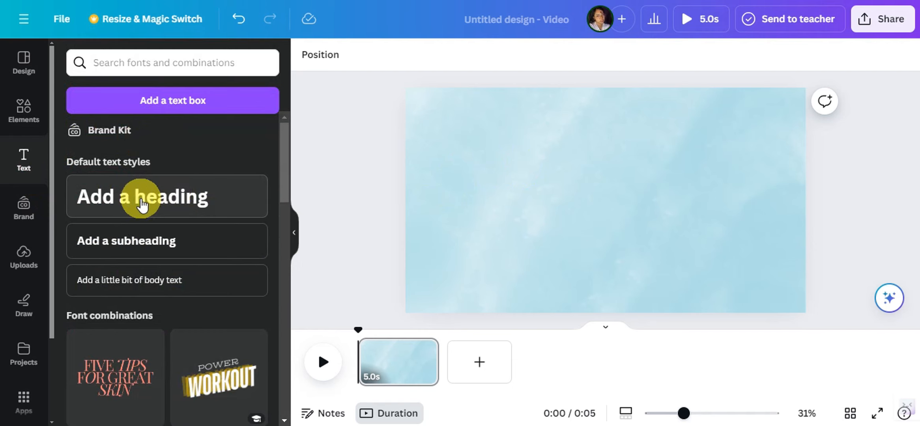
left_click(170, 195)
key("BackSpace")
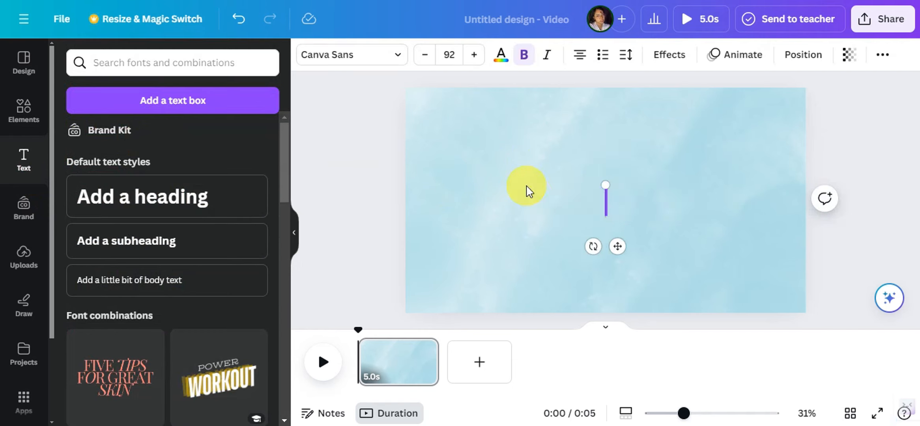
type("LOOKING FOR")
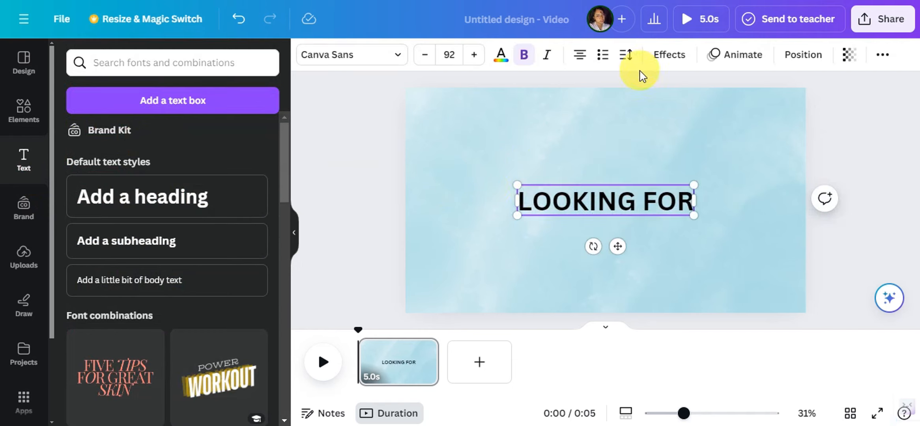
Color the word "LOOKING" in the heading light blue from the default solid colors
left_click_drag(596, 201, 516, 206)
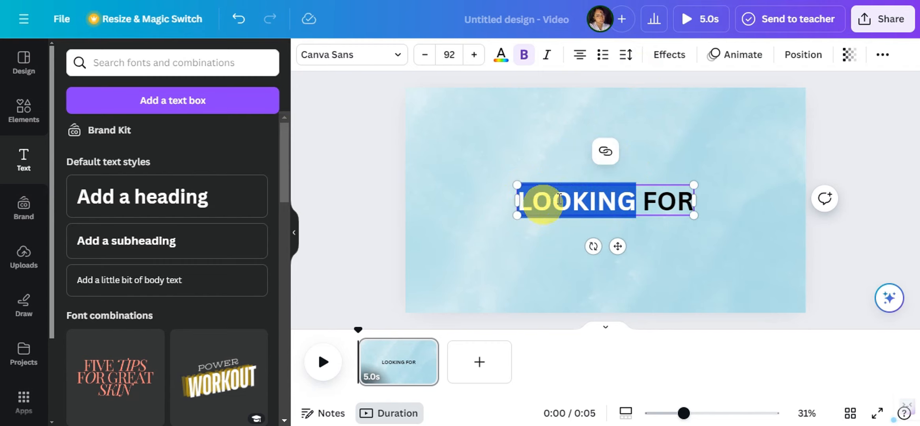
left_click(499, 59)
scroll(164, 269, "down", 3)
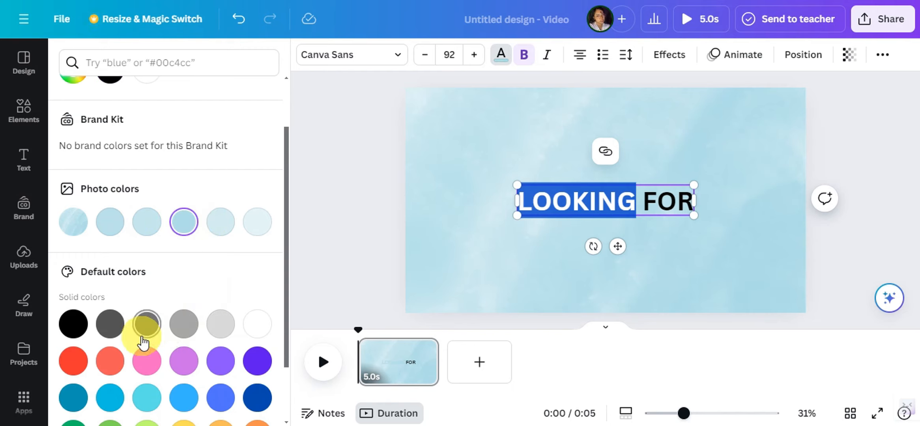
scroll(151, 303, "down", 1)
scroll(151, 306, "down", 2)
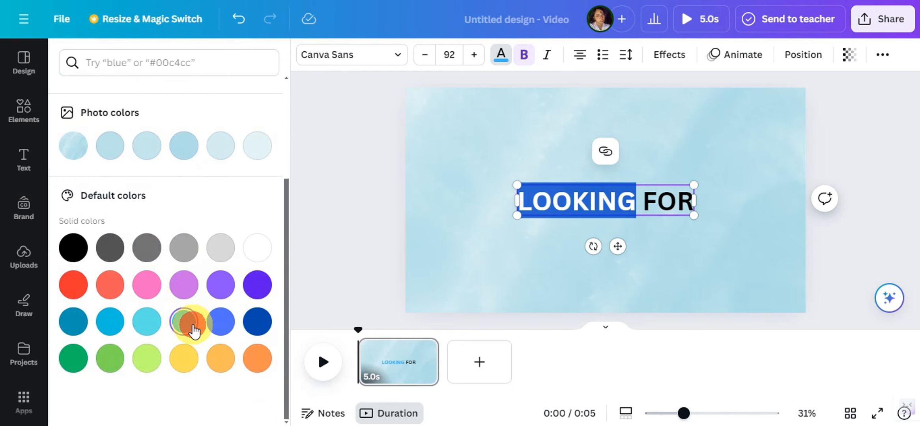
Enlarge the heading to font size 185 across the page and color the word "FOR" white
left_click(442, 199)
left_click(517, 194)
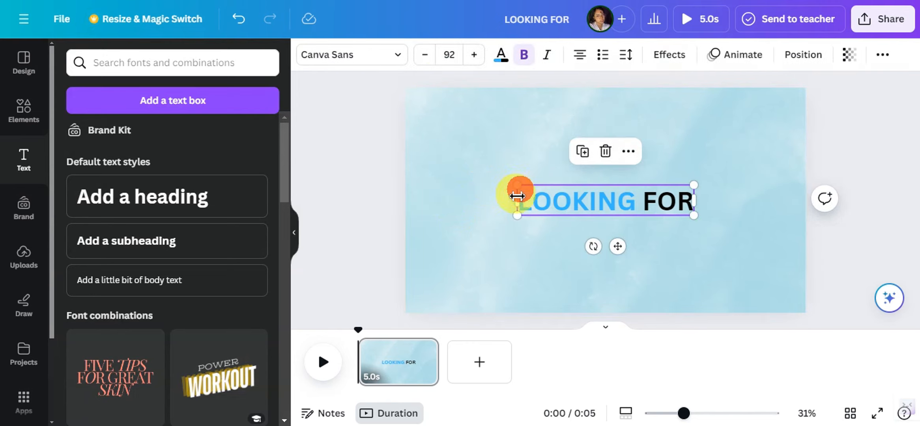
left_click_drag(517, 185, 427, 169)
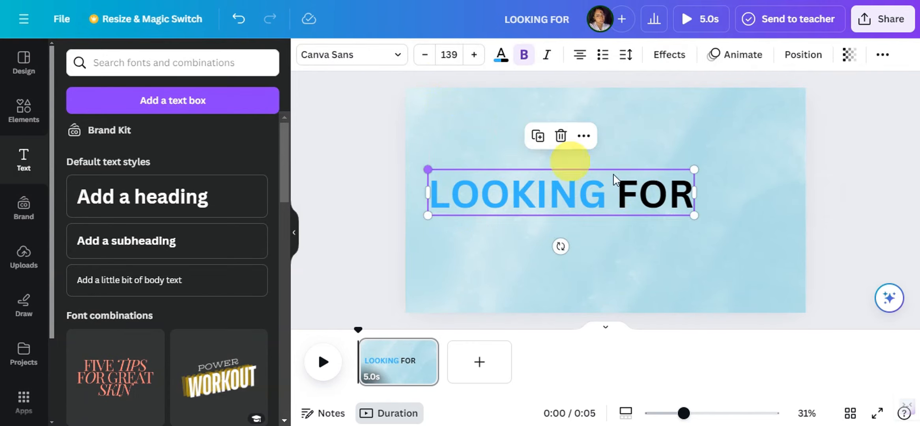
left_click_drag(749, 224, 781, 246)
left_click(501, 60)
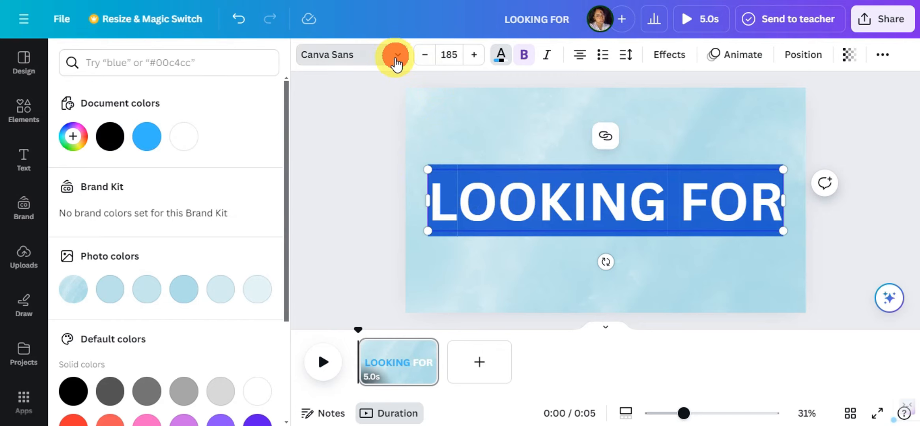
Change the heading's font to League Spartan, scale it down to size 167 and center it horizontally on the page
left_click(397, 56)
scroll(198, 177, "down", 5)
left_click(138, 220)
left_click_drag(801, 232, 762, 226)
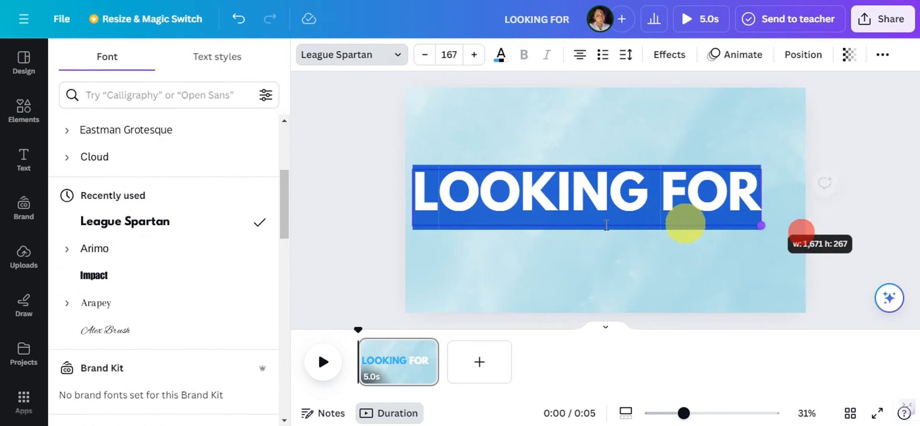
left_click_drag(550, 191, 569, 196)
Apply the Breathe text animation to the "LOOKING FOR" heading
left_click(670, 54)
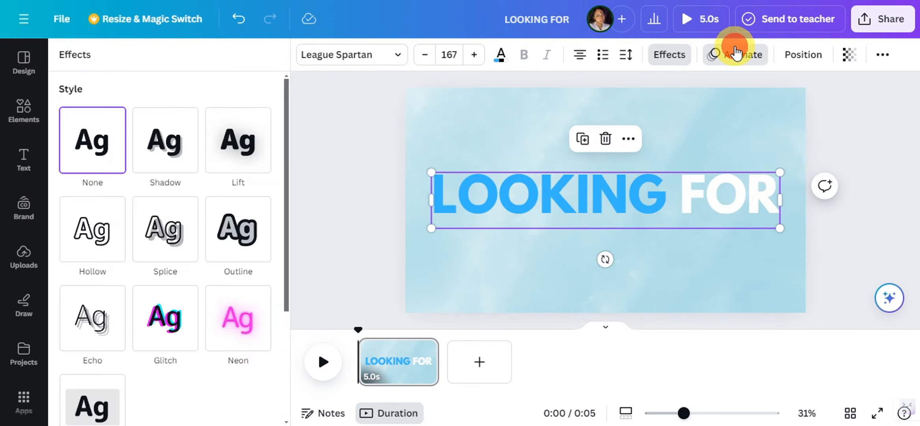
left_click(734, 54)
scroll(242, 189, "down", 2)
scroll(177, 175, "down", 6)
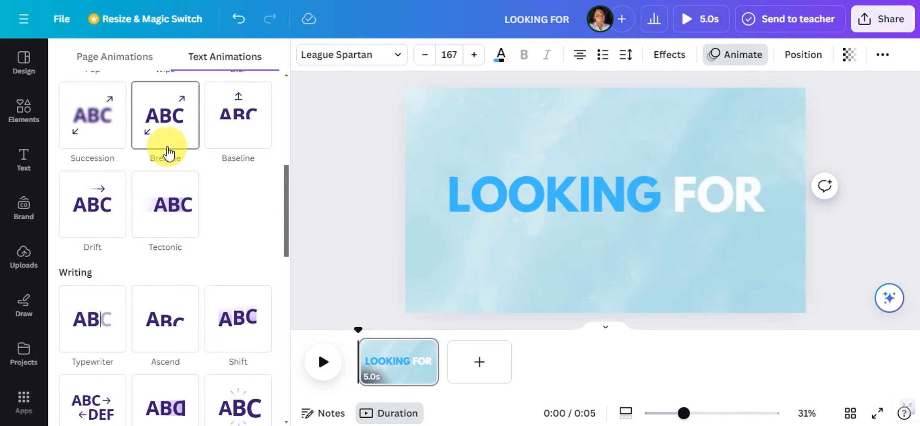
left_click(173, 141)
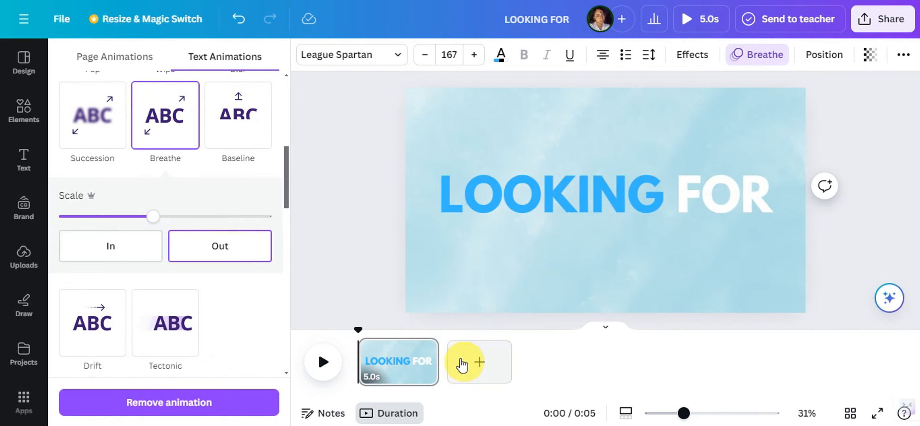
Duplicate the page and trim the first page's duration to 2.5 seconds
right_click(417, 371)
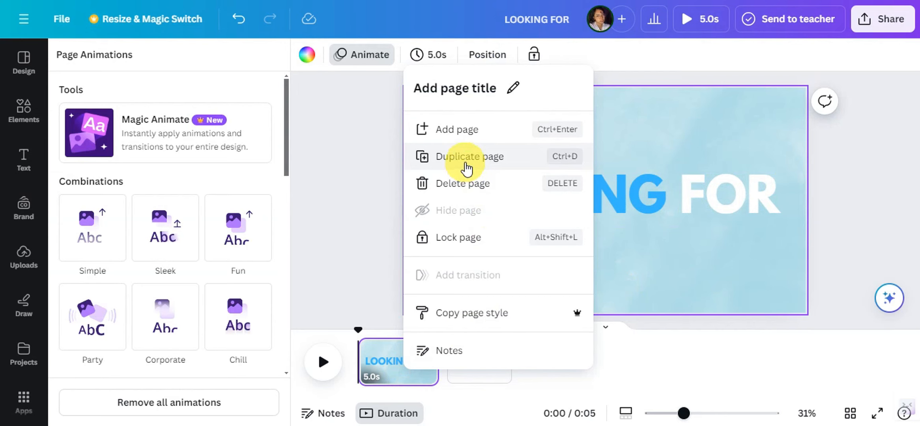
left_click(467, 166)
left_click(424, 362)
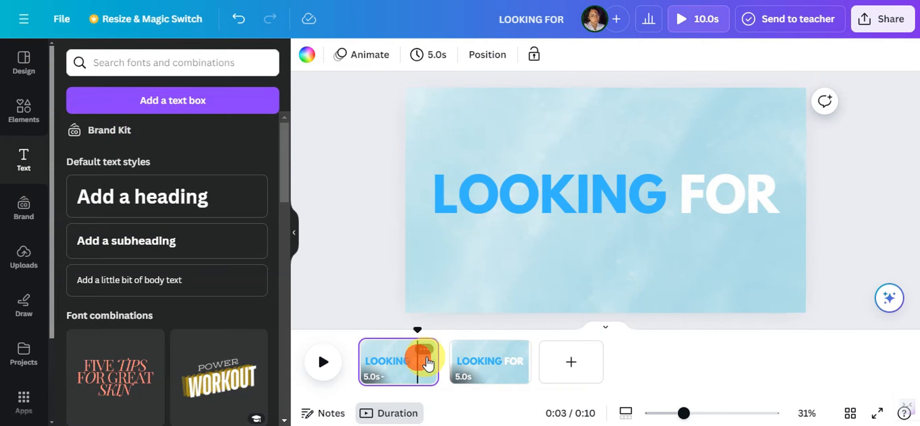
left_click_drag(435, 355, 393, 354)
Play the video from the start to check the first page's animation and timing
left_click(325, 362)
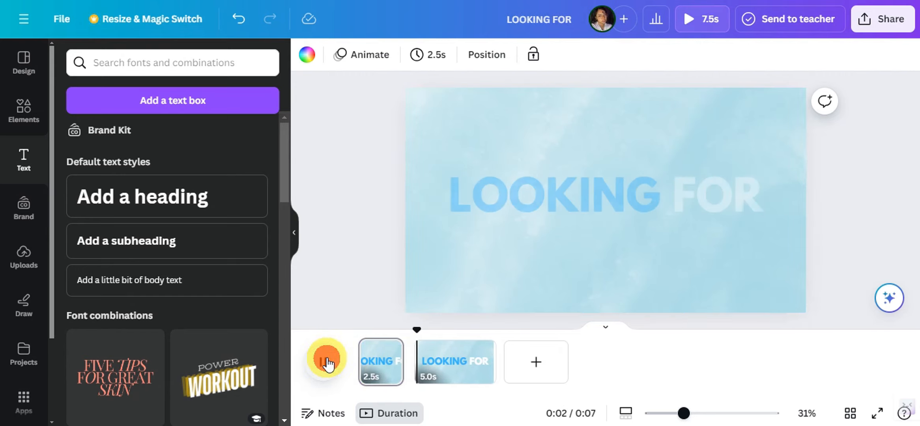
left_click(358, 335)
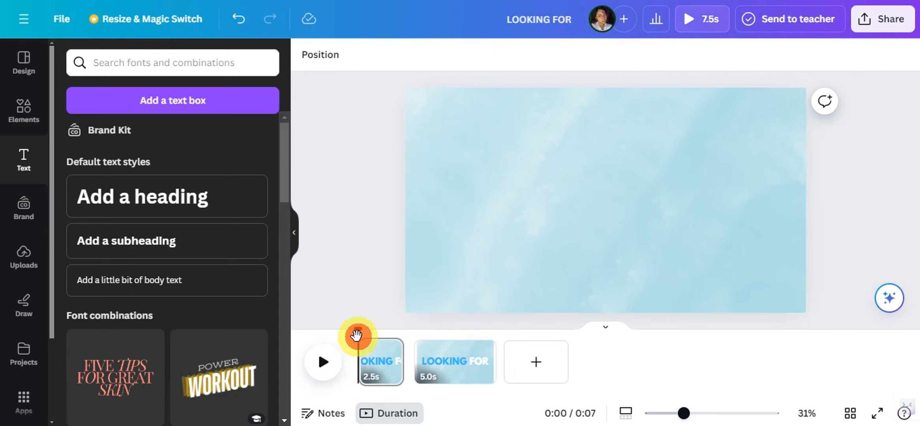
left_click(330, 362)
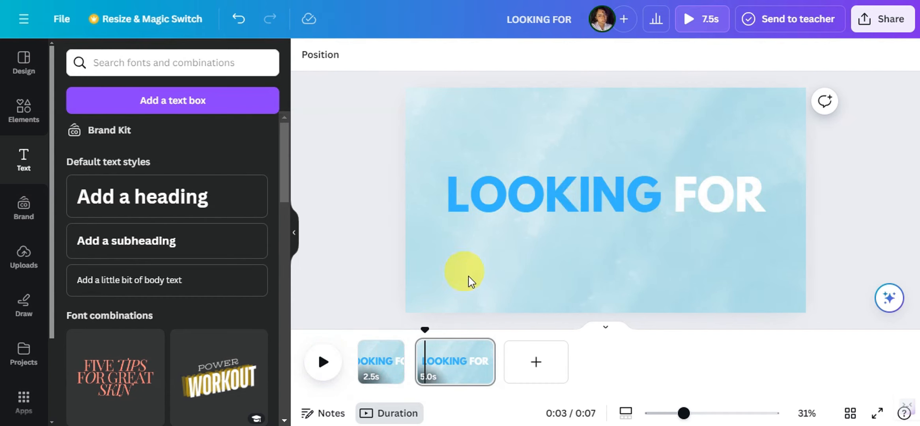
Replace the heading text on the second page with "A DREAM HOUSE"
left_click(546, 202)
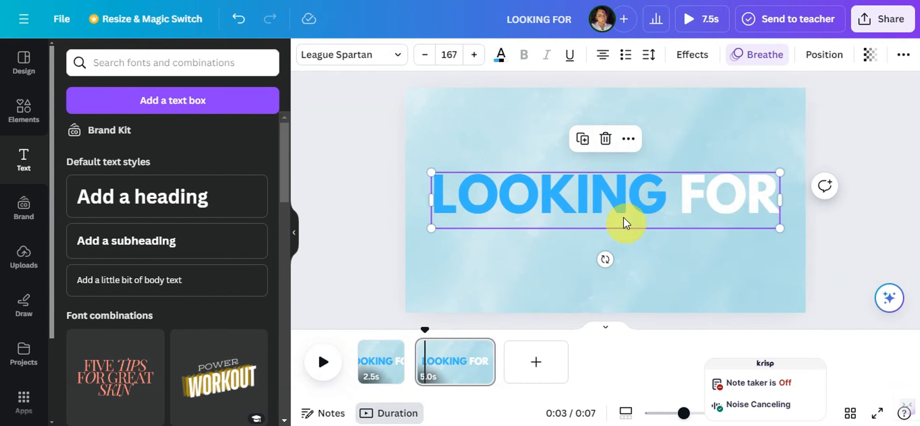
double_click(654, 194)
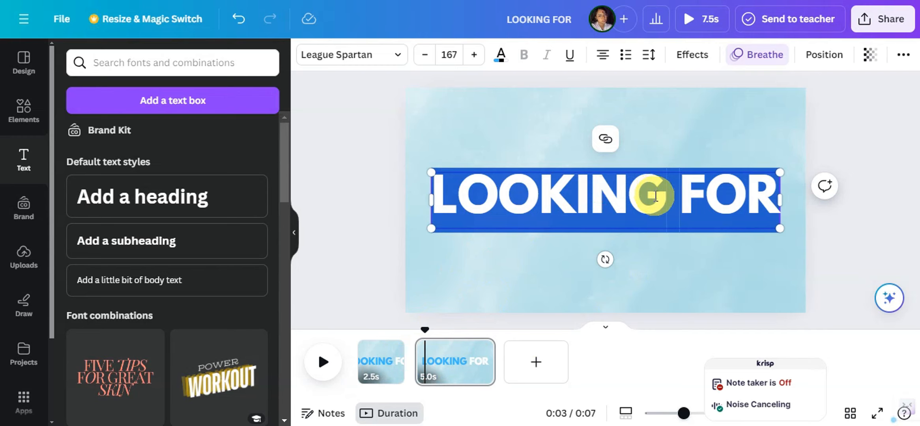
key("BackSpace")
type("A DREAM HOUSE")
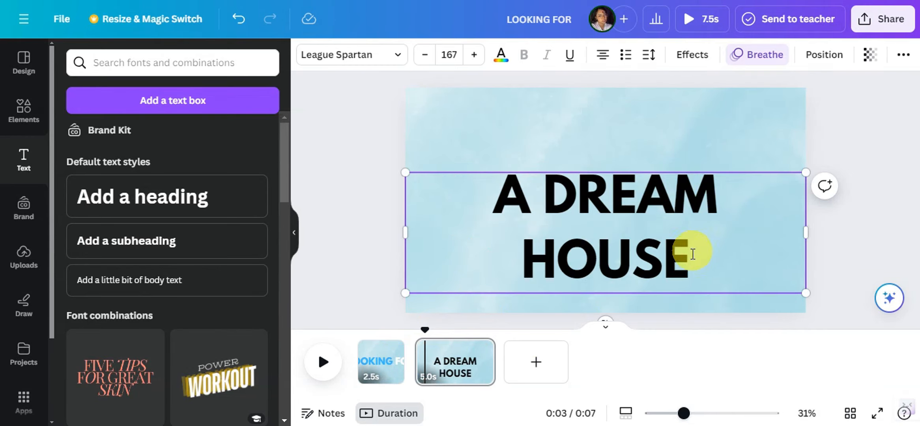
Color the word "HOUSE" with the light blue document color
left_click_drag(701, 259, 538, 270)
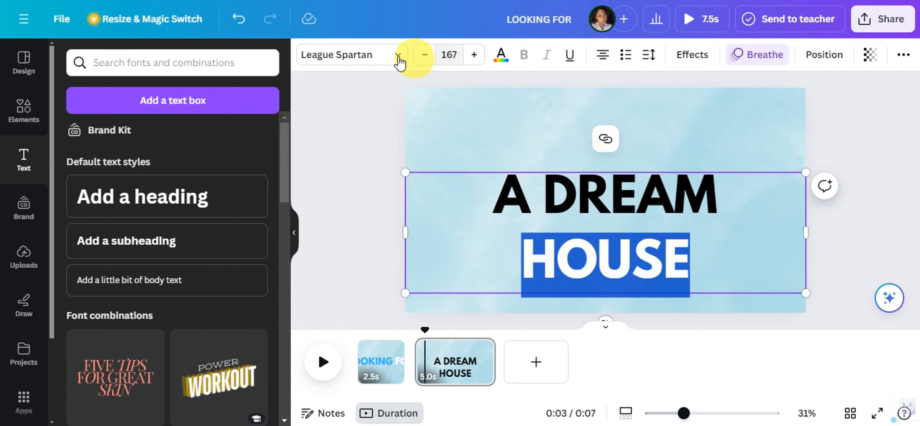
left_click(493, 59)
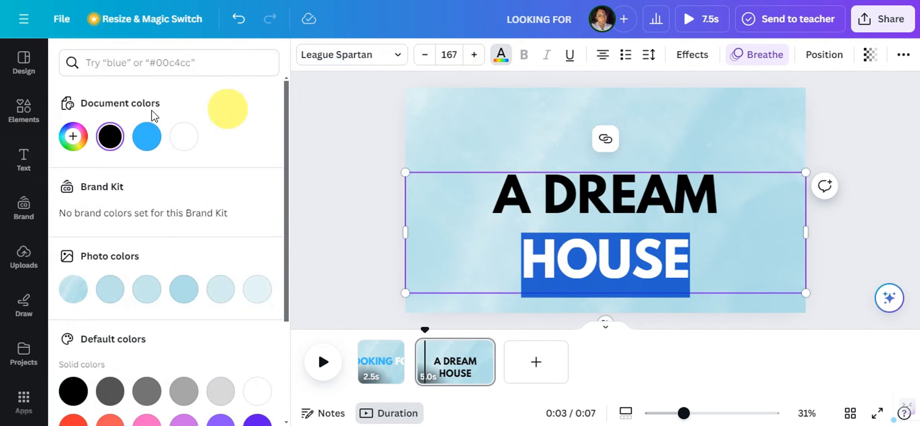
left_click(146, 136)
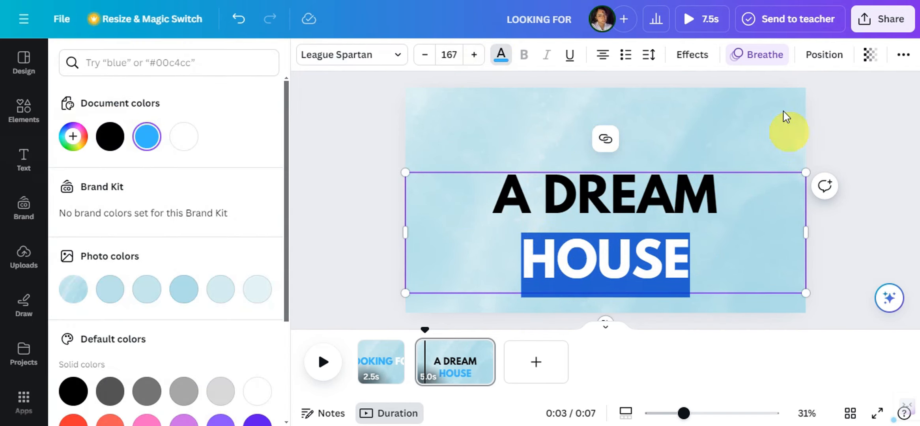
Left-align the "A DREAM HOUSE" text, narrow its box, scale it to size 136 and place it near the page's left edge, slightly higher
left_click(603, 60)
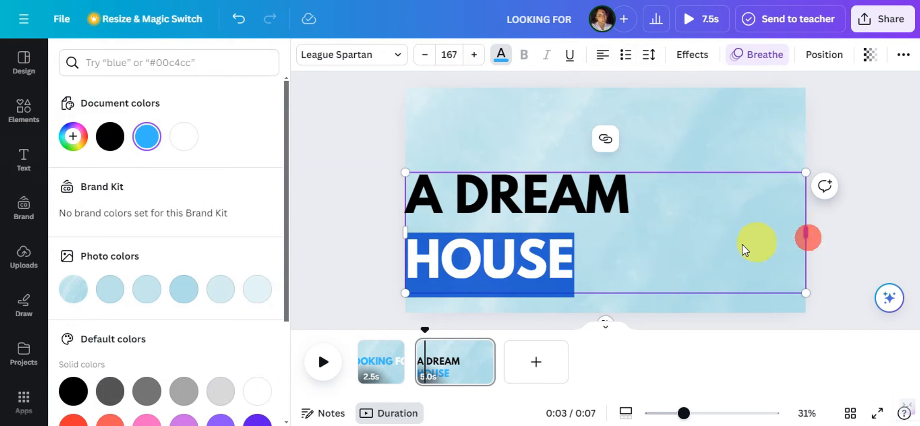
left_click_drag(806, 234, 644, 234)
left_click_drag(647, 292, 608, 258)
left_click(858, 211)
left_click(548, 203)
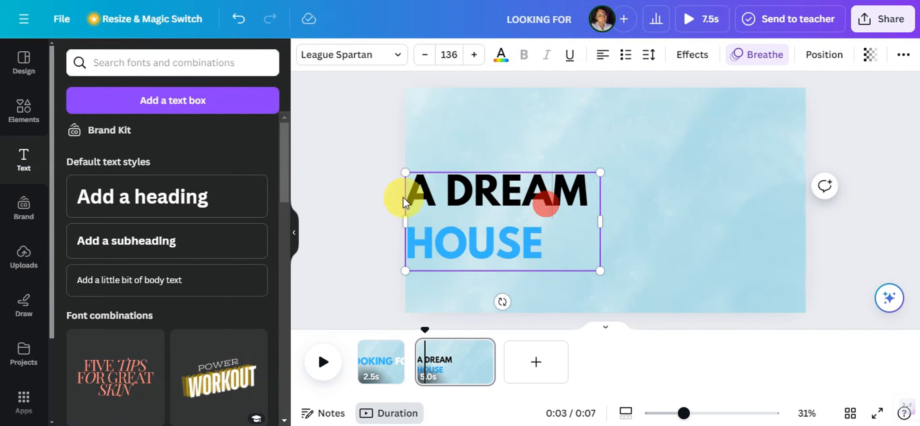
left_click_drag(493, 190, 506, 169)
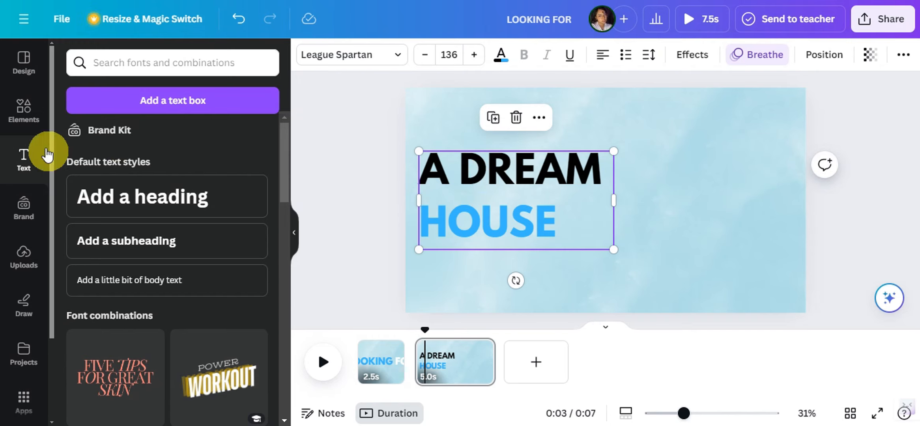
Search the graphics elements for "HOUSE" and add the white house with the red roof to the second page
left_click(35, 107)
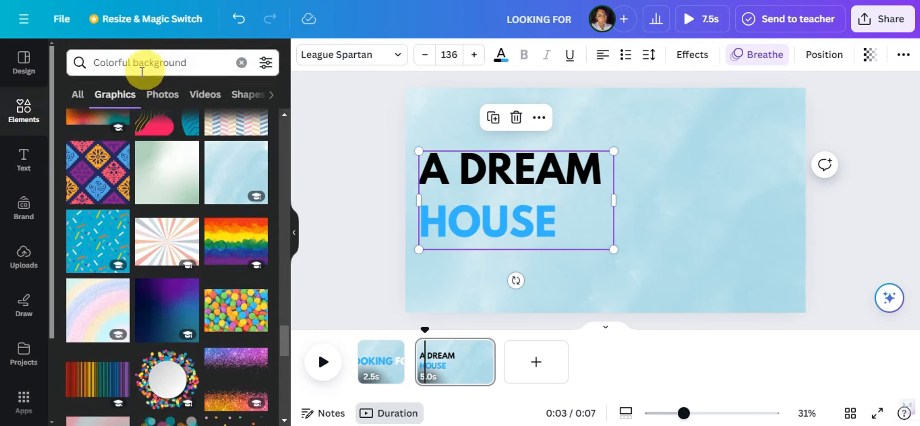
left_click(173, 63)
key("BackSpace")
type("HOUSE")
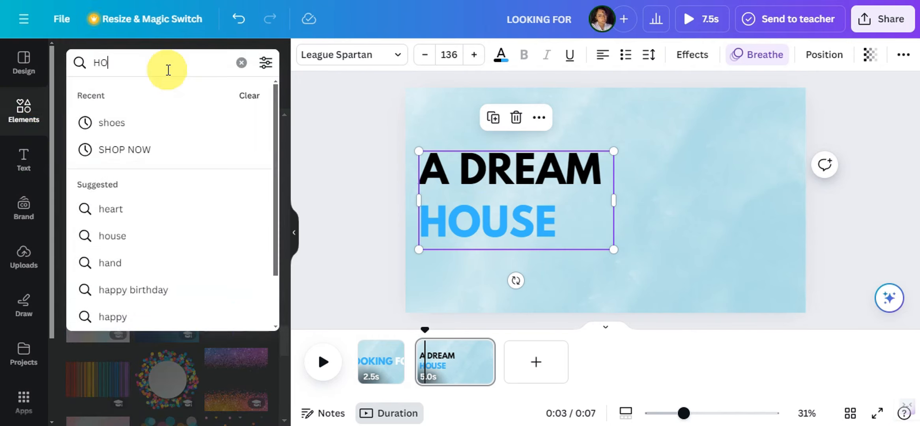
key("Return")
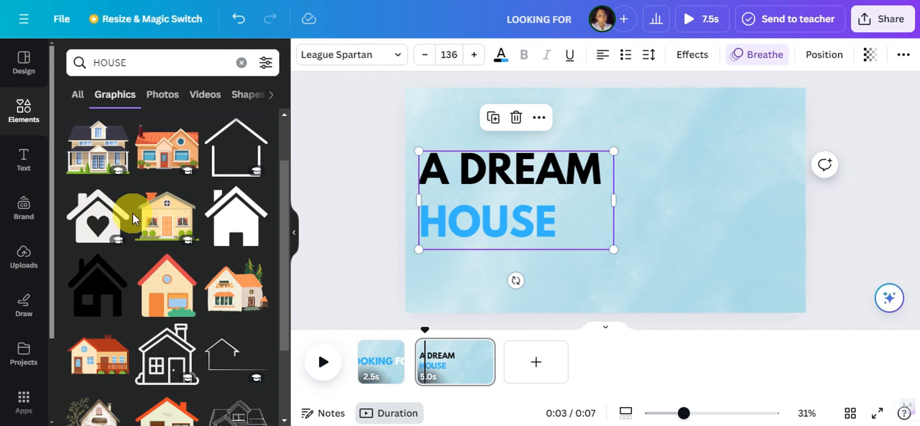
scroll(138, 221, "down", 10)
left_click(102, 173)
left_click(102, 174)
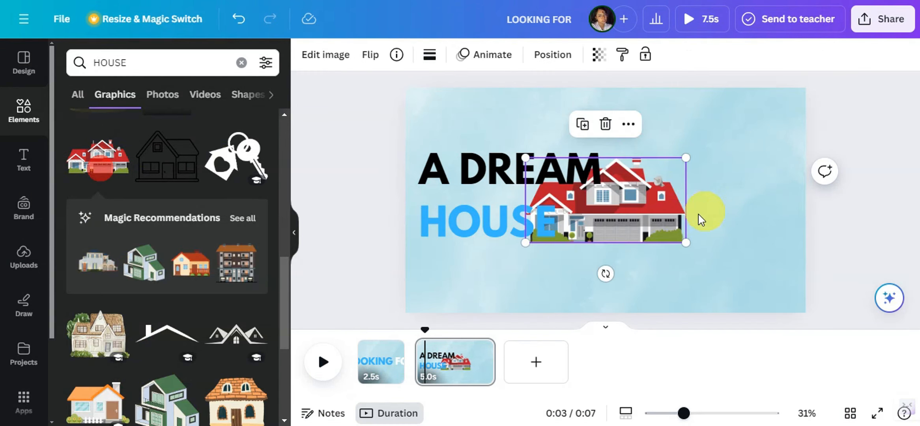
Place the house in the page's lower-right area, shrink it slightly, and shift the "A DREAM HOUSE" text a little to the right
left_click_drag(695, 217, 767, 268)
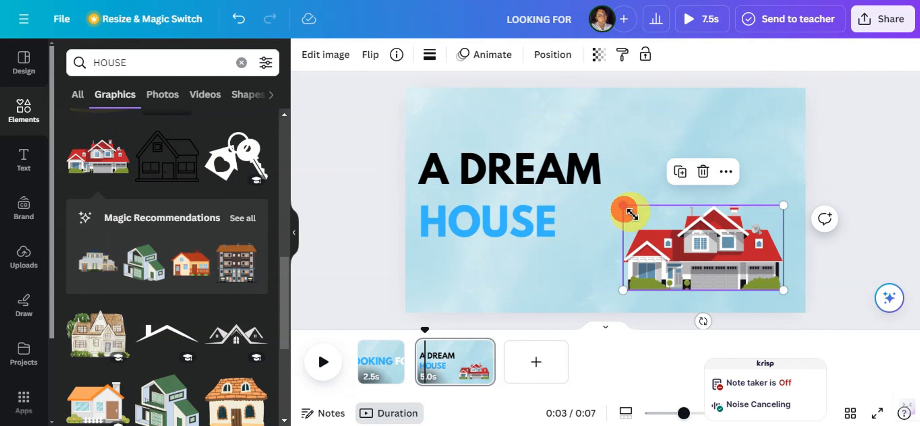
left_click_drag(631, 214, 640, 213)
left_click(538, 189)
mouse_move(488, 186)
left_mouse_down()
mouse_move(511, 193)
mouse_move(488, 187)
mouse_move(498, 186)
left_mouse_up()
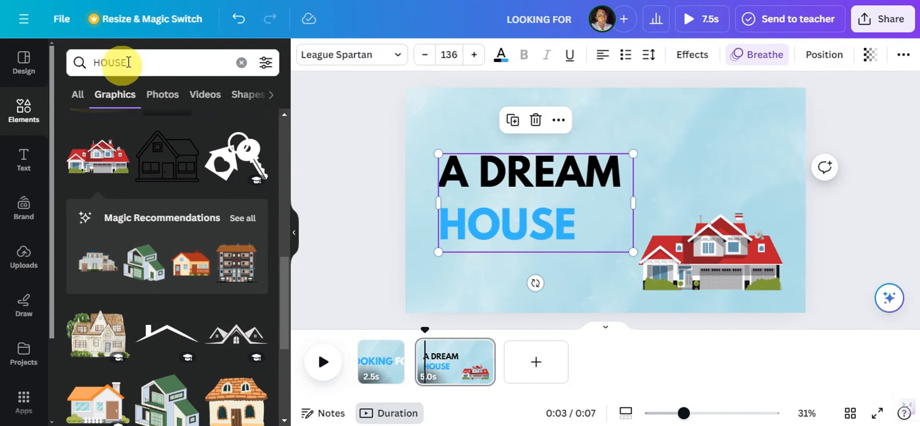
Search the graphics for "BLOB", add the light blue blob, and place it enlarged over the page's lower-right corner
left_click_drag(142, 62, 84, 71)
key("BackSpace")
type("BLOB")
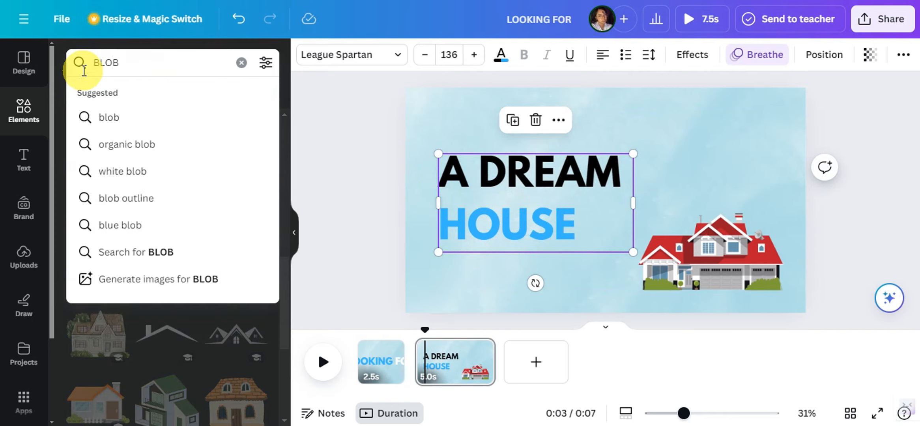
key("Return")
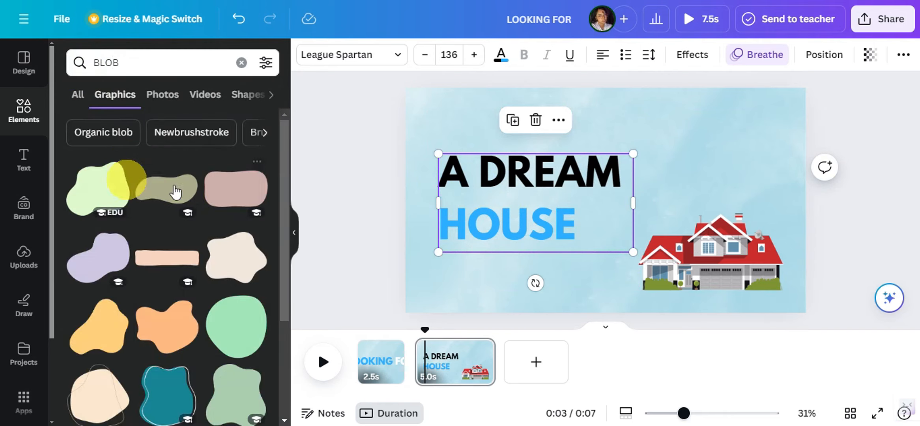
scroll(169, 189, "down", 5)
scroll(266, 192, "down", 10)
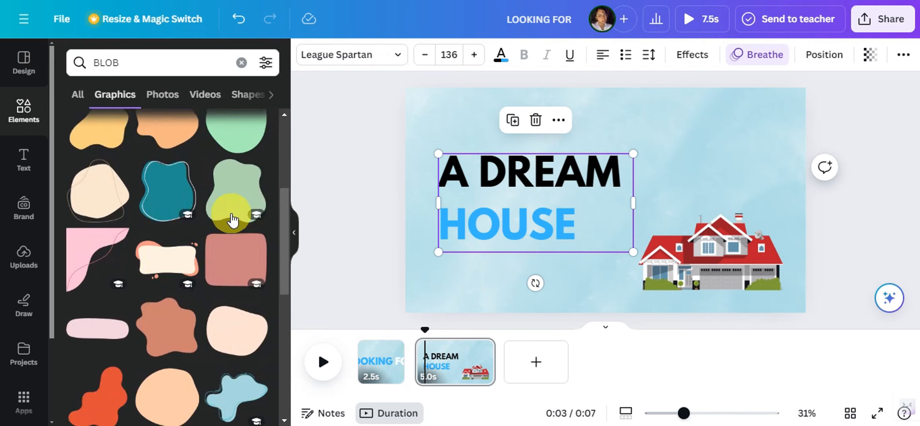
left_click(96, 192)
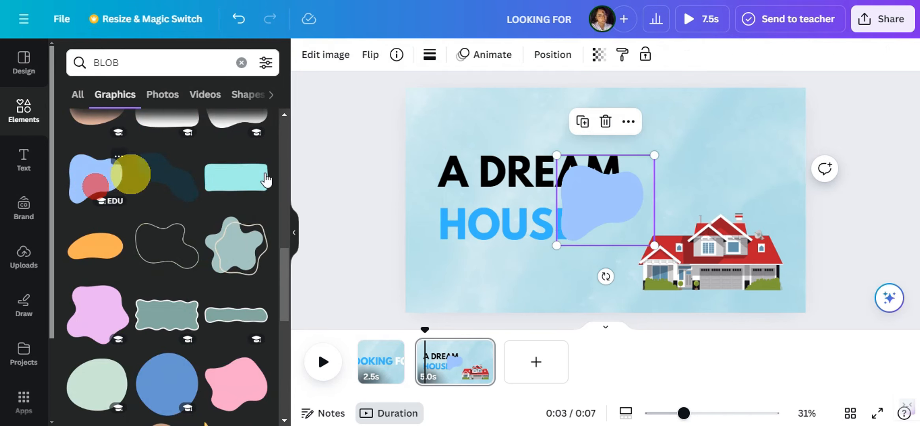
left_click_drag(624, 222, 782, 278)
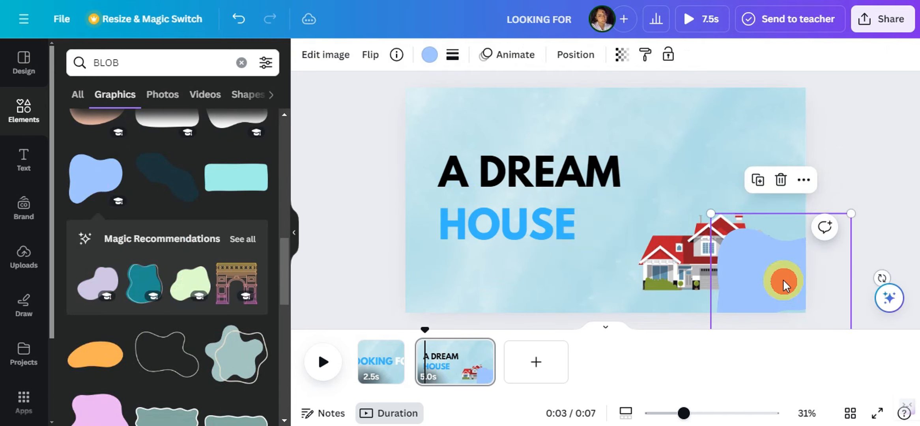
Send the blue blob one layer backward so it sits behind the house
right_click(783, 279)
mouse_move(696, 243)
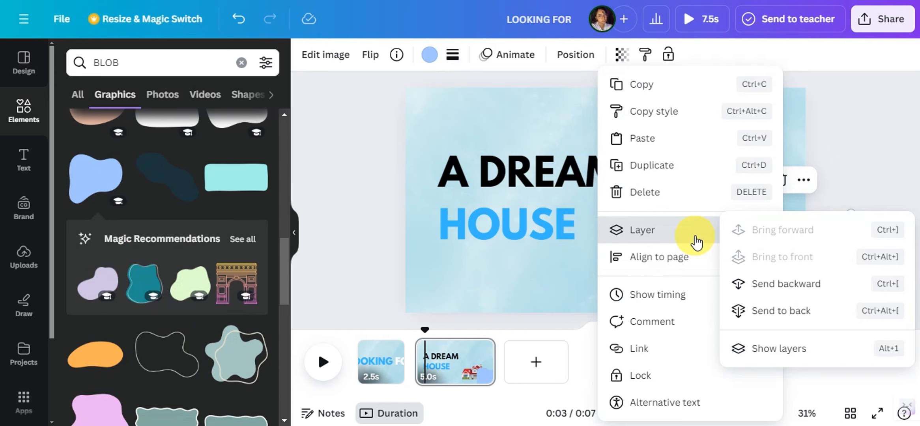
left_click(764, 292)
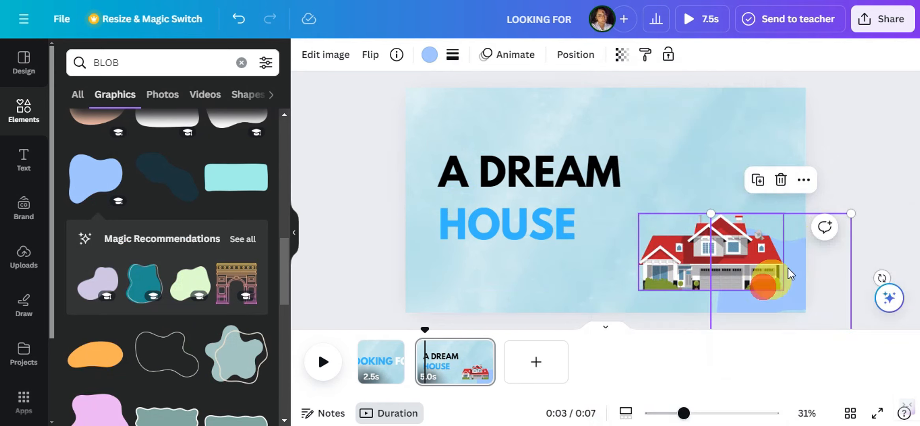
left_click(864, 166)
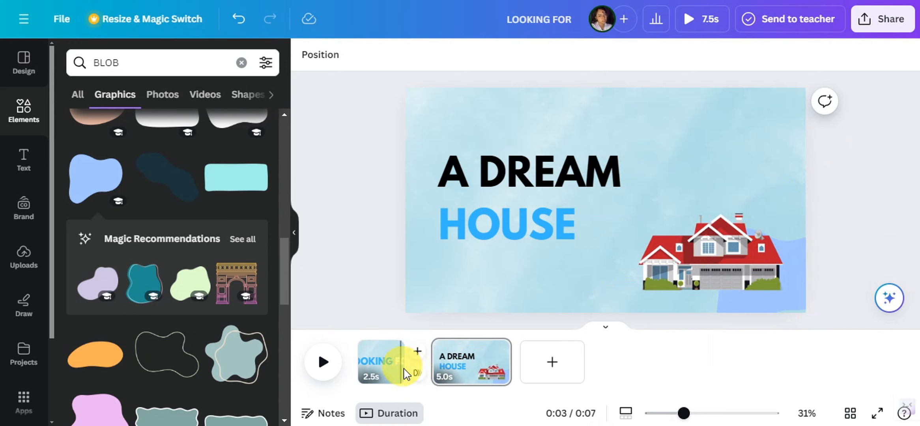
Add a Flow transition between the first and second pages
left_click(415, 373)
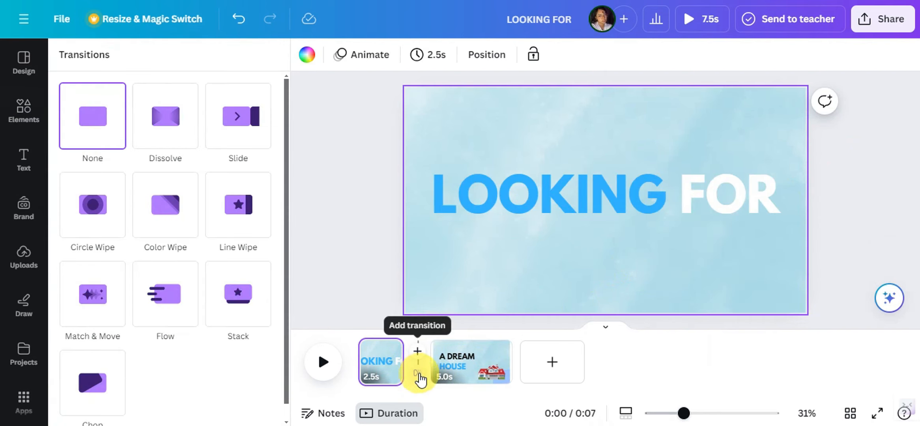
left_click(178, 310)
left_click(469, 350)
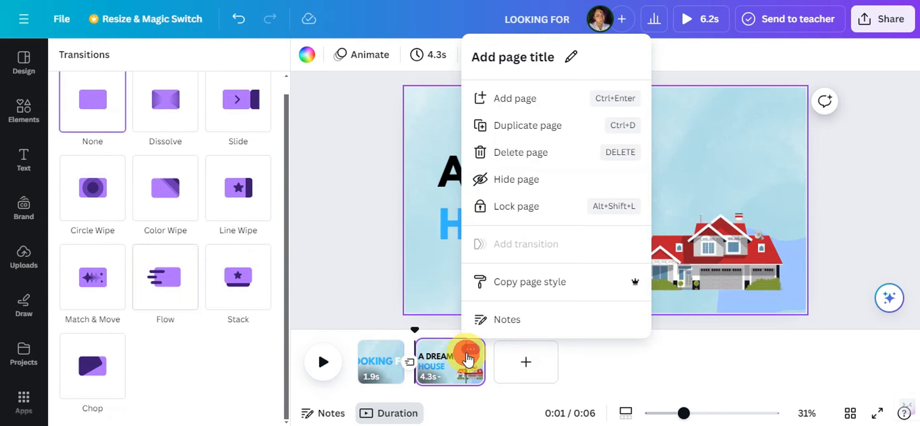
Change the "A DREAM HOUSE" text animation to Baseline on enter, with the direction set to left
left_click(447, 197)
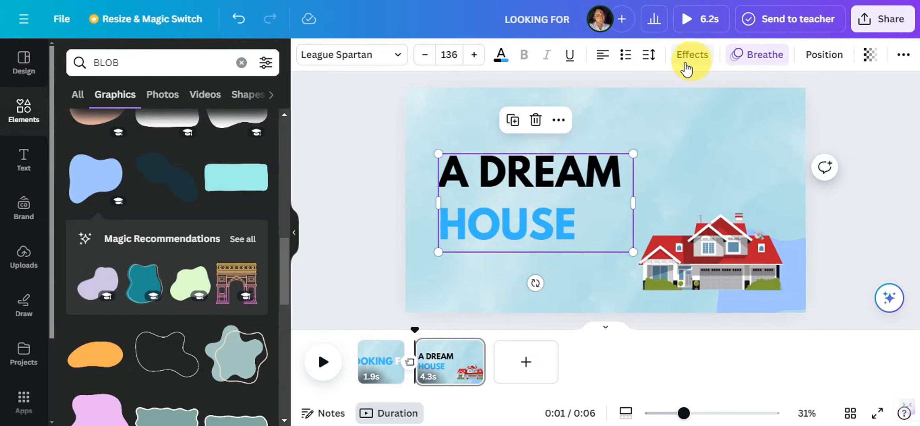
left_click(519, 216)
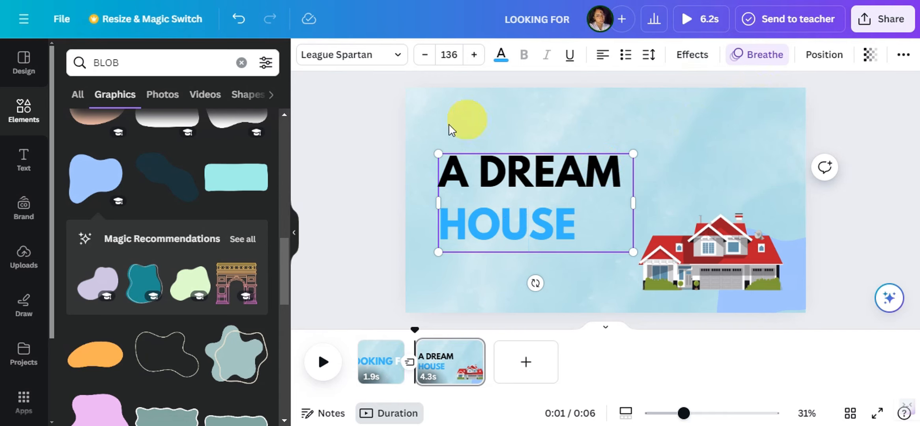
left_click(756, 60)
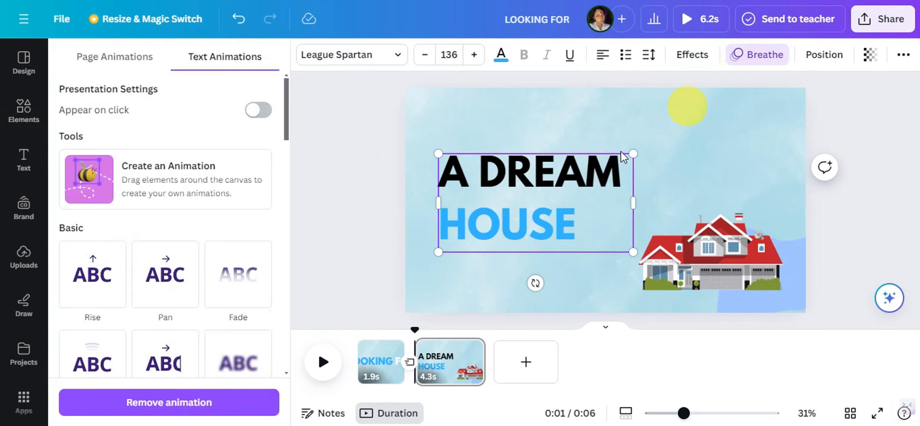
scroll(216, 199, "down", 8)
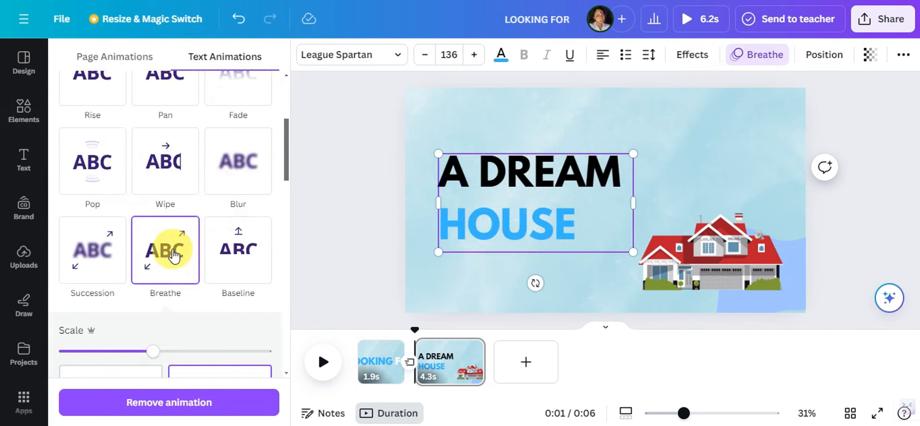
left_click(239, 136)
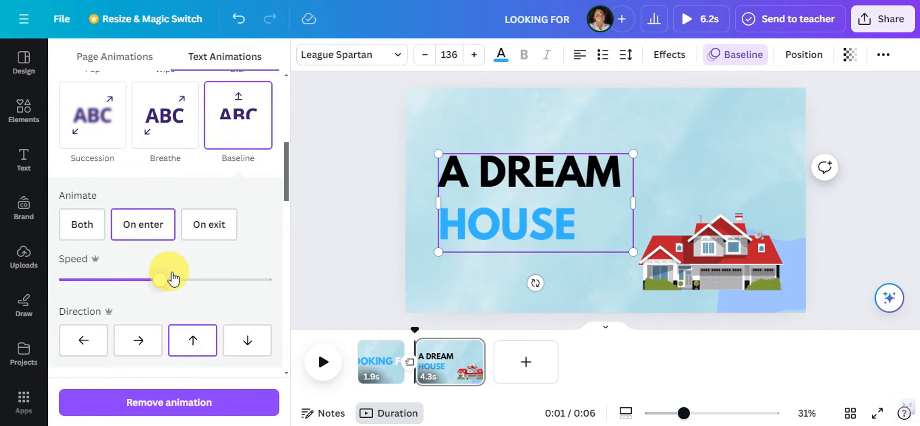
scroll(168, 250, "down", 3)
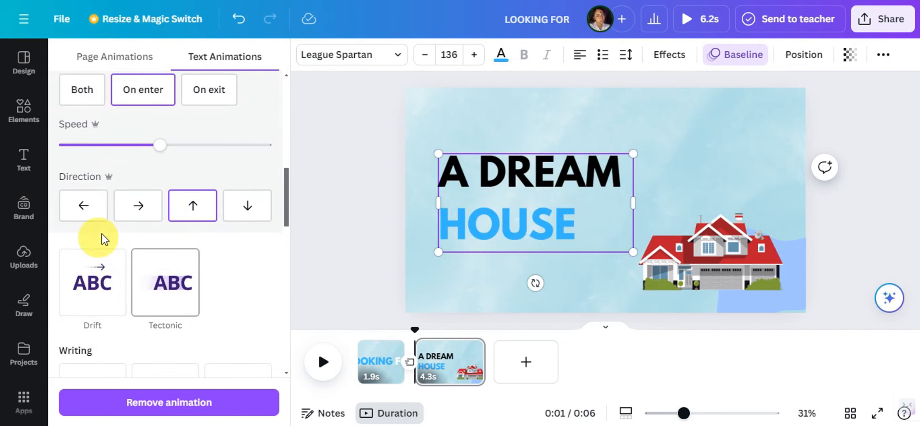
left_click(85, 213)
scroll(85, 213, "down", 8)
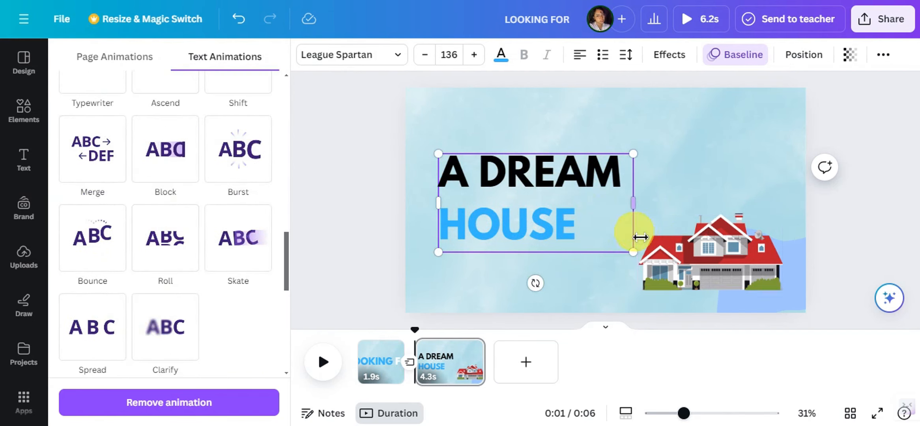
Select the house together with the blue blob and apply the Rise animation to both
left_click(679, 241)
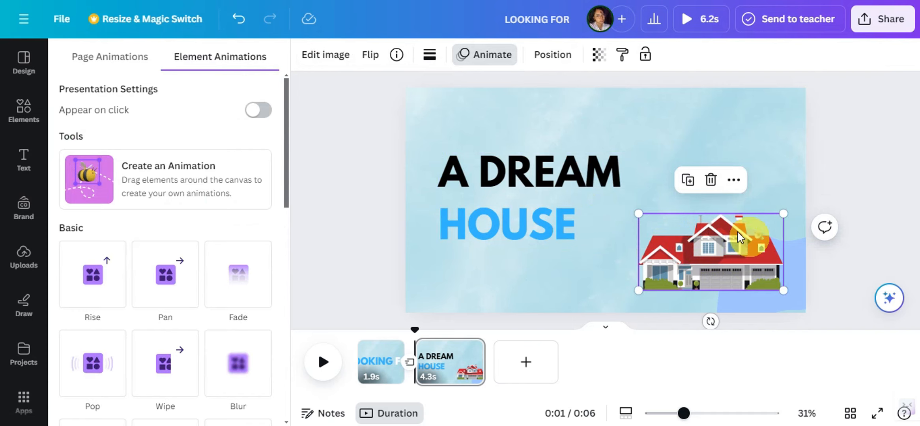
scroll(178, 205, "down", 3)
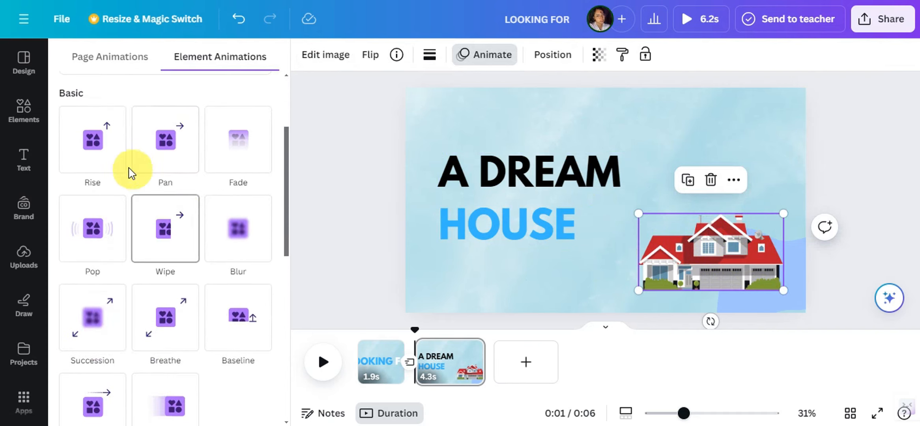
left_click(728, 249)
scroll(150, 209, "down", 3)
left_click(84, 158)
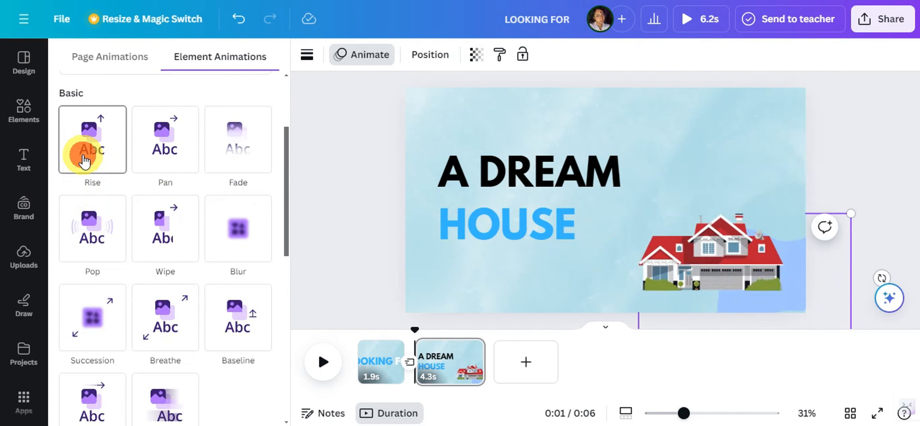
left_click(720, 272)
Show the element timing and trim the starts of the house, blob and text on the second page to about 3.6 s each
right_click(720, 272)
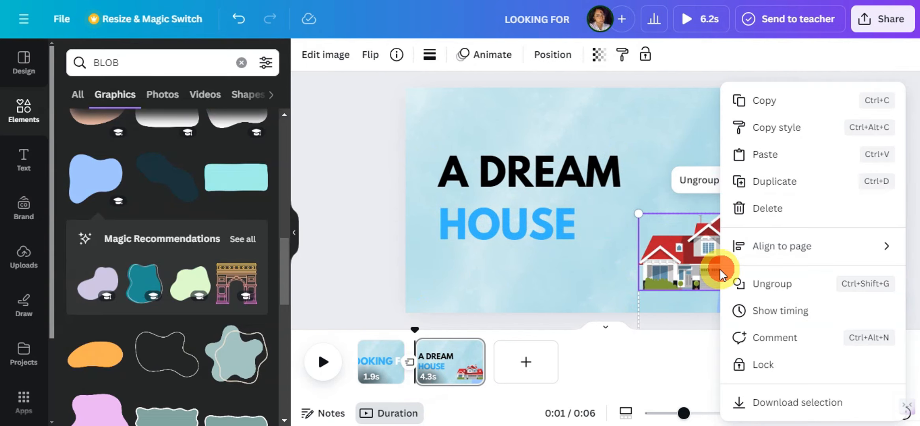
left_click(765, 313)
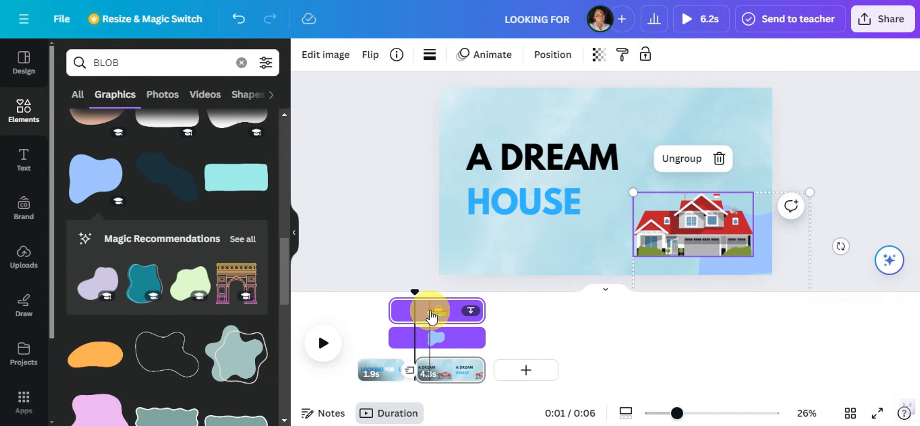
left_click_drag(397, 311, 434, 306)
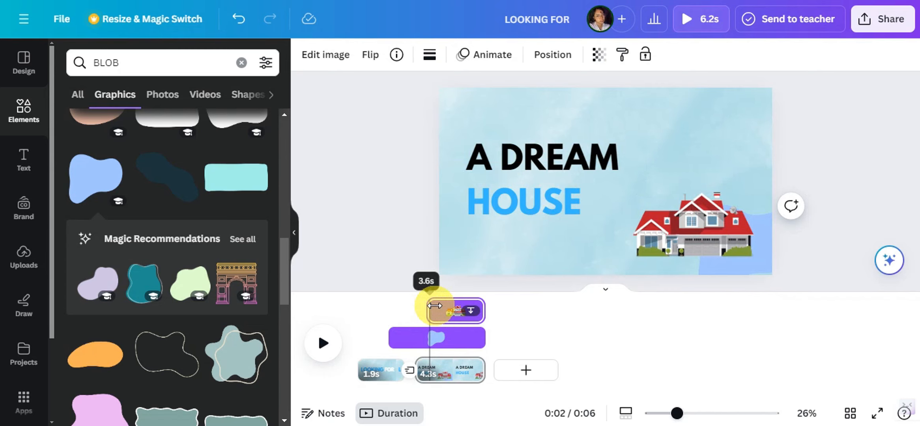
left_click_drag(394, 339, 428, 338)
left_click(513, 200)
left_click_drag(391, 284, 428, 284)
Preview the transition into the second page and shorten that page to 2.5 s
left_click(403, 275)
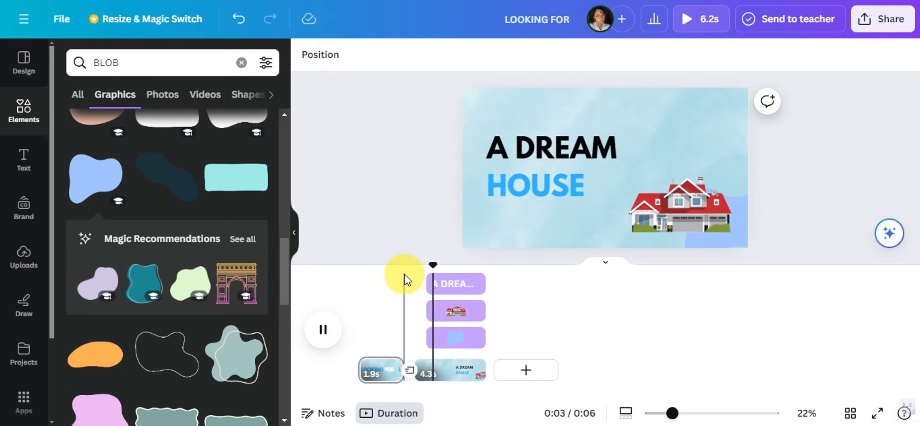
key("space")
left_click(464, 371)
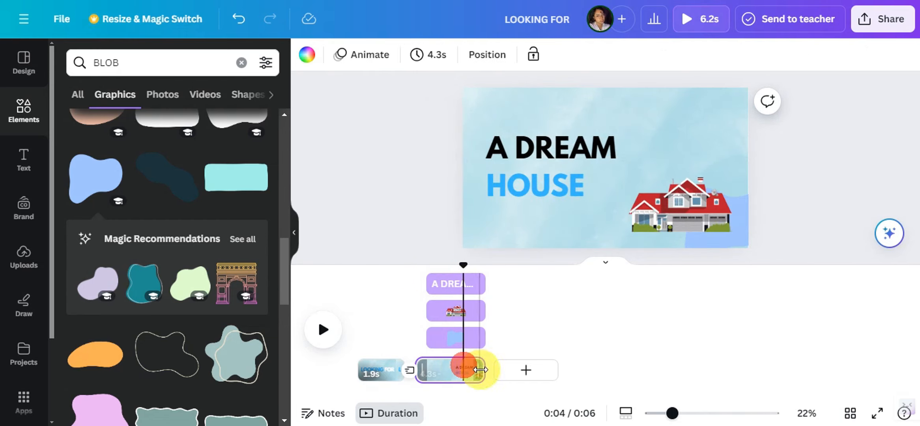
left_click_drag(478, 370, 452, 377)
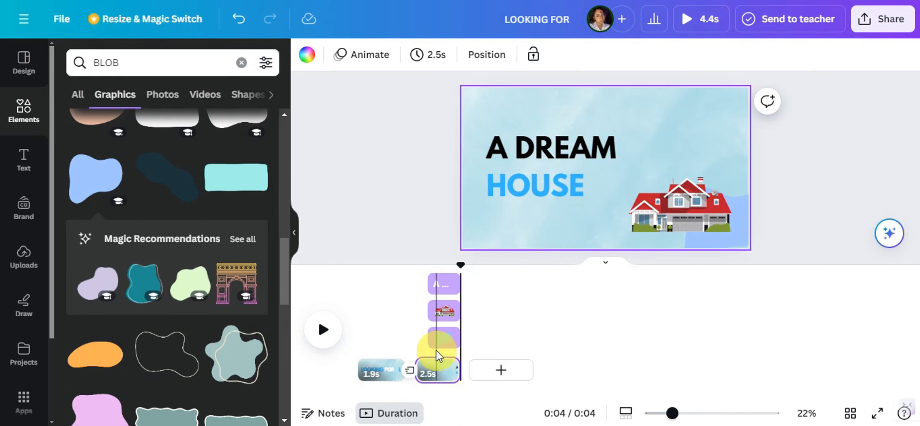
Duplicate the second page, and on the copy scale the "A DREAM HOUSE" text to 79.1 in the page's upper-left corner
right_click(436, 372)
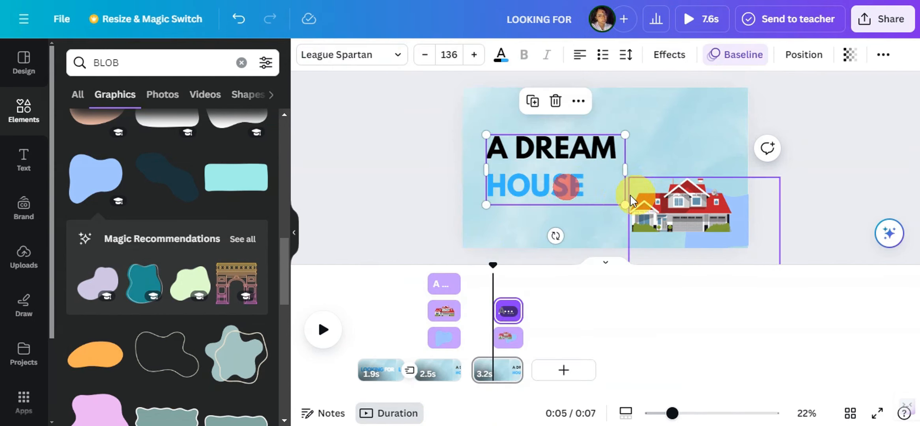
left_click_drag(626, 195, 547, 125)
Enlarge the grouped house and blob on the duplicated page so the house fills most of the page
left_click(704, 213)
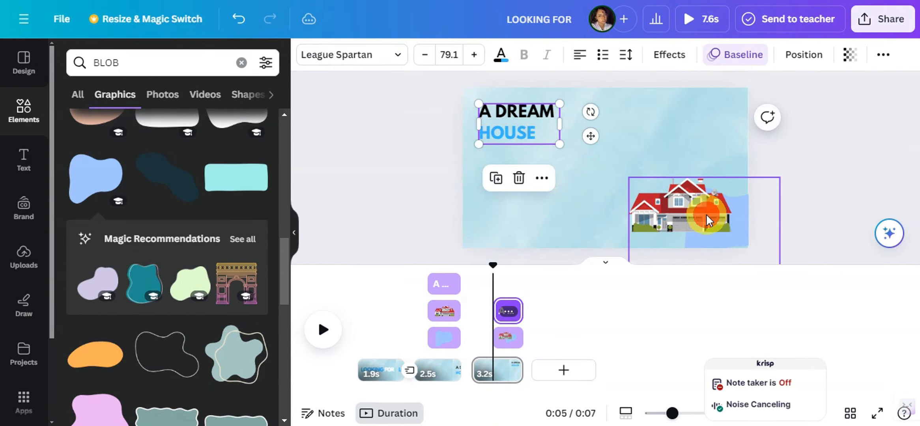
left_click_drag(629, 175, 662, 204)
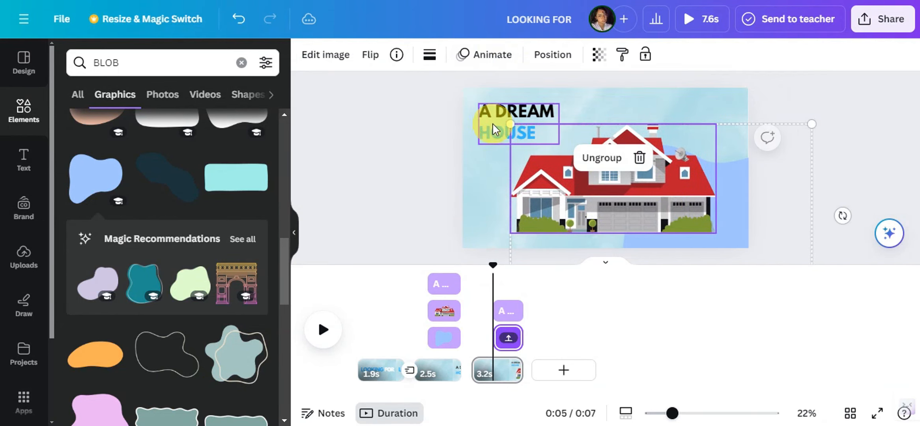
Enlarge the grouped house and blob on the third page to about 2,128 by 1,293, then ungroup them
left_click_drag(510, 125, 496, 116)
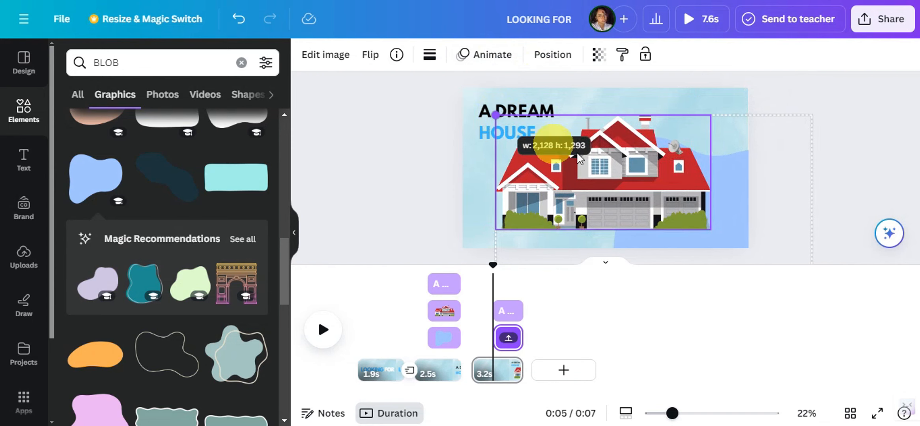
left_click_drag(590, 162, 591, 166)
left_click(613, 161)
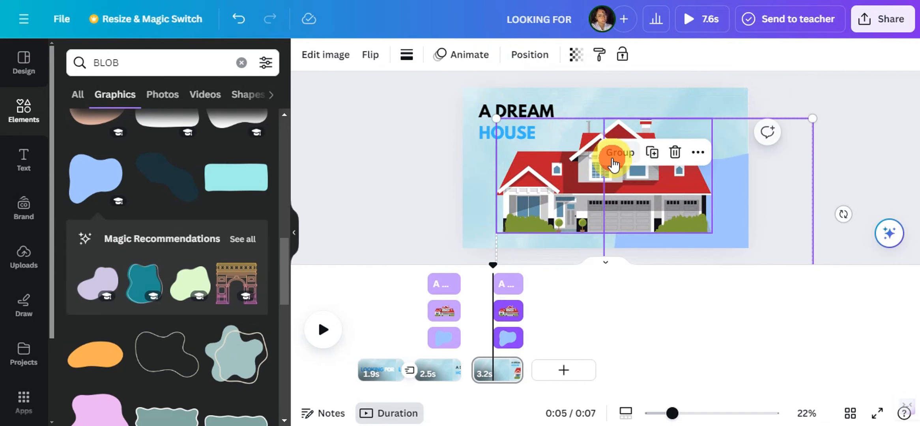
Rotate the blob behind the house clockwise on its own
left_click(632, 241)
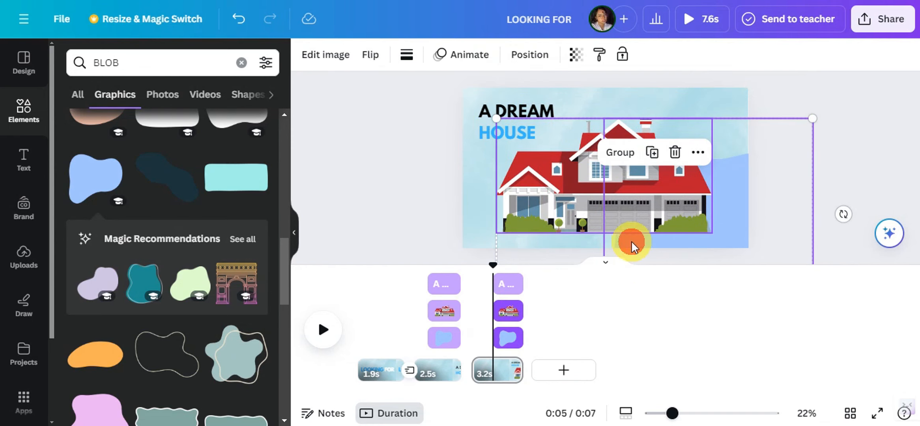
left_click(855, 150)
left_click(734, 183)
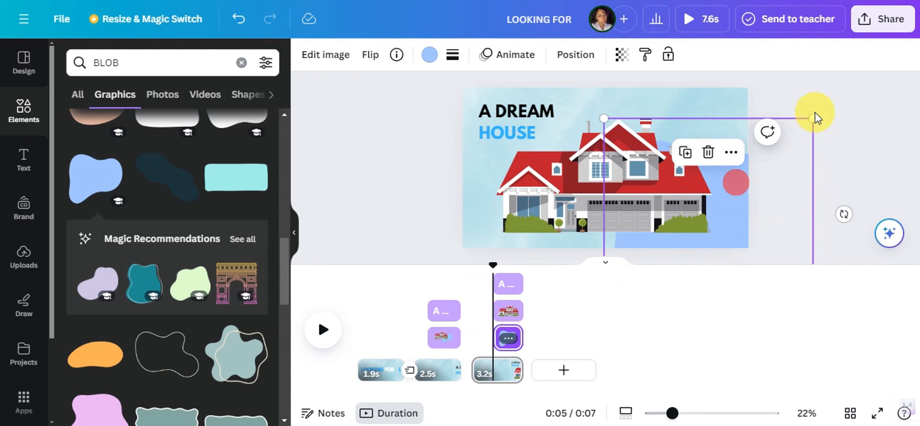
left_click_drag(832, 197, 751, 142)
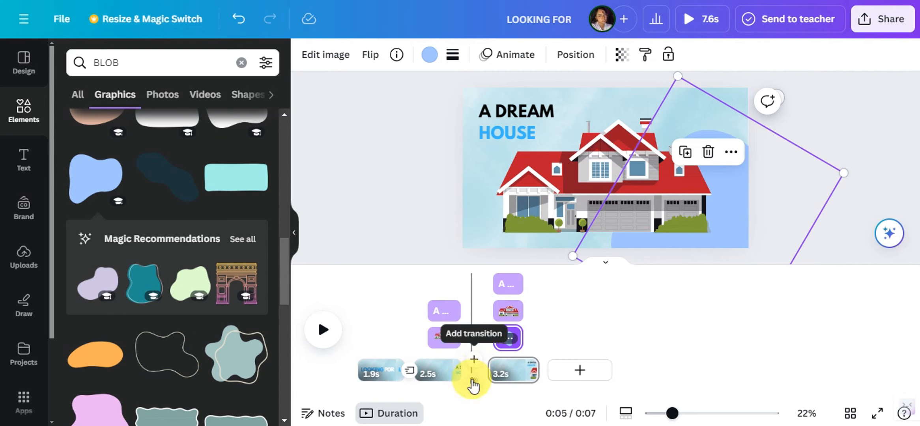
Add a Match & Move transition between the second and third pages, and extend the third page's text, house and blob back to the page's start
left_click(473, 381)
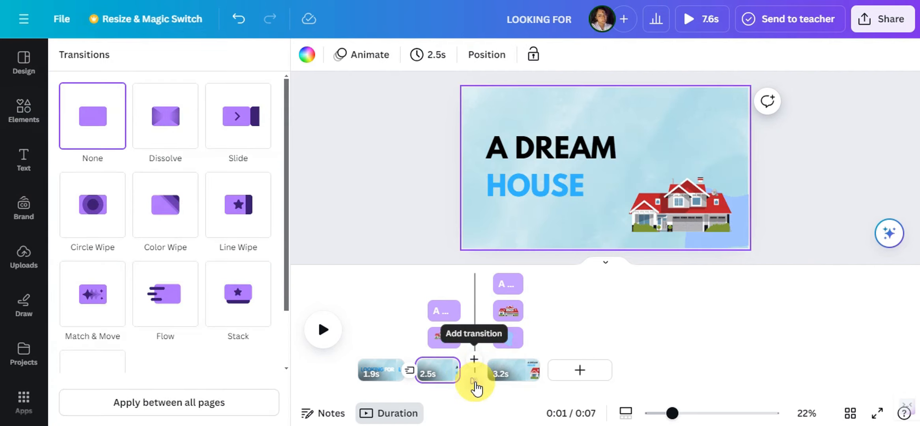
scroll(199, 228, "down", 2)
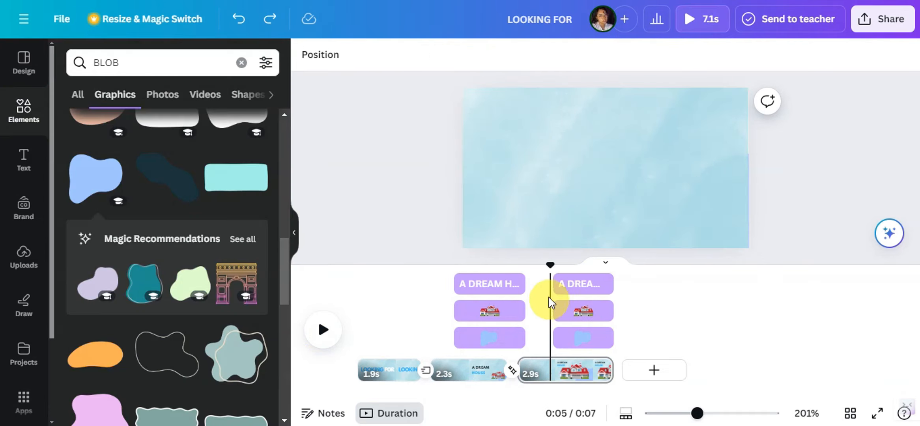
left_click_drag(560, 287, 499, 287)
left_click_drag(557, 314, 499, 325)
left_click_drag(554, 338, 501, 342)
left_click(486, 268)
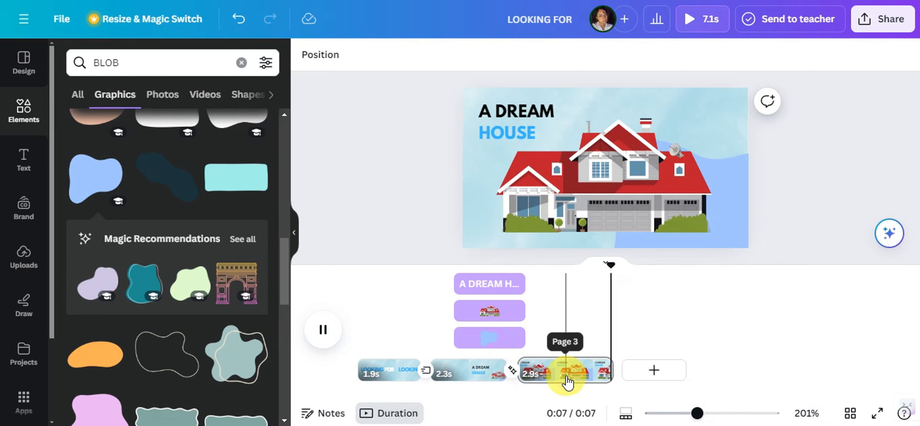
On the copy of the third page, delete the house and blob and replace the text with "DO YOU WANT TO"
left_click(646, 186)
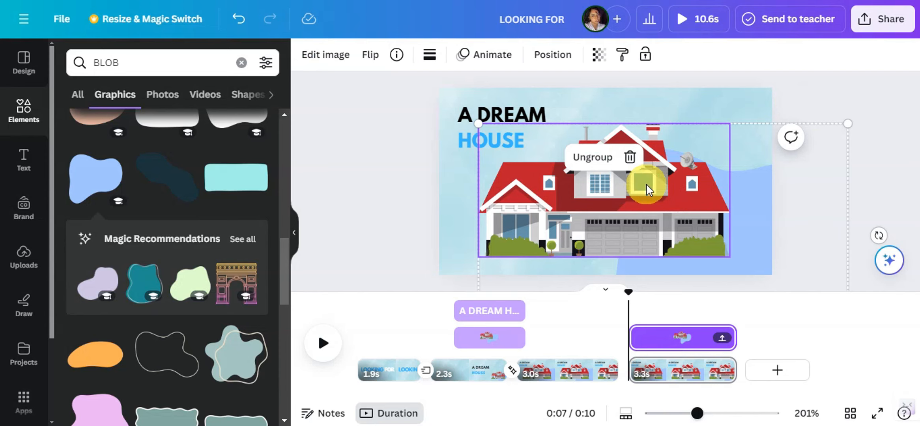
key("Delete")
key("Delete")
left_click(516, 132)
left_click(531, 144)
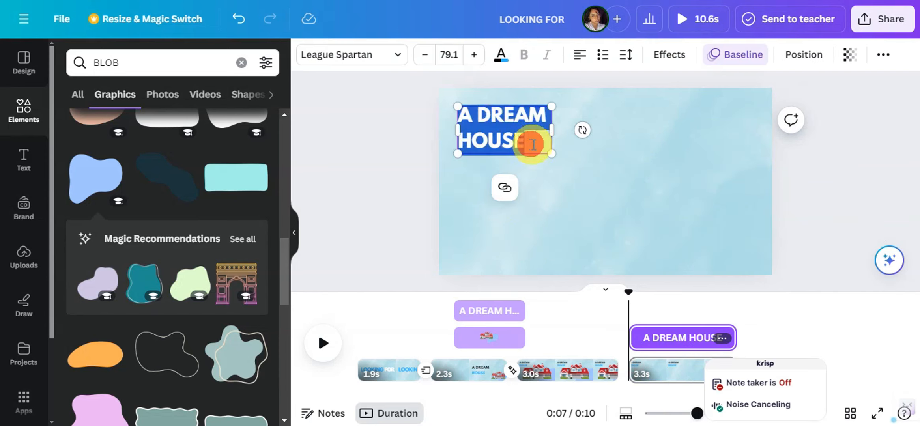
key("BackSpace")
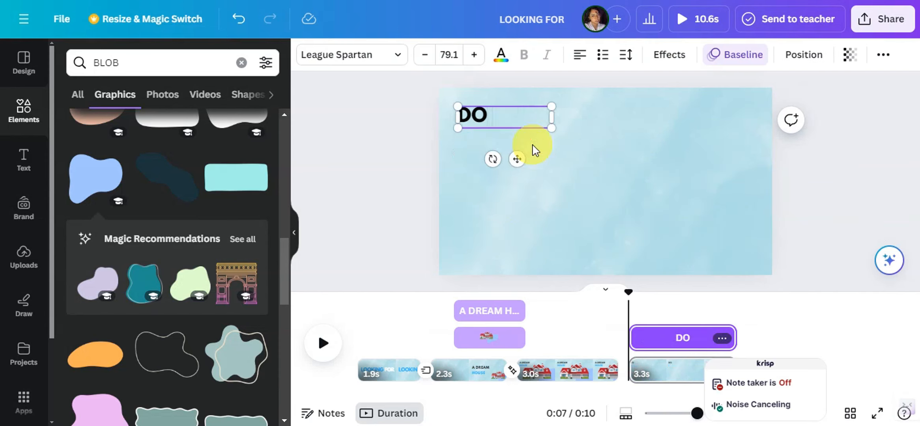
type("DO YOU WANT TO")
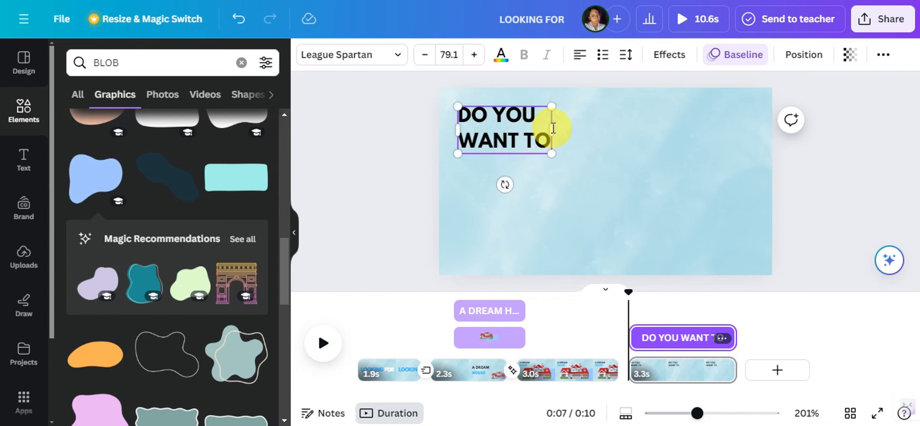
Fit "DO YOU WANT TO" on one centred line at size 122, with "WANT" in light blue
left_click_drag(555, 129, 675, 142)
left_click_drag(675, 141, 653, 148)
left_click_drag(640, 121, 625, 181)
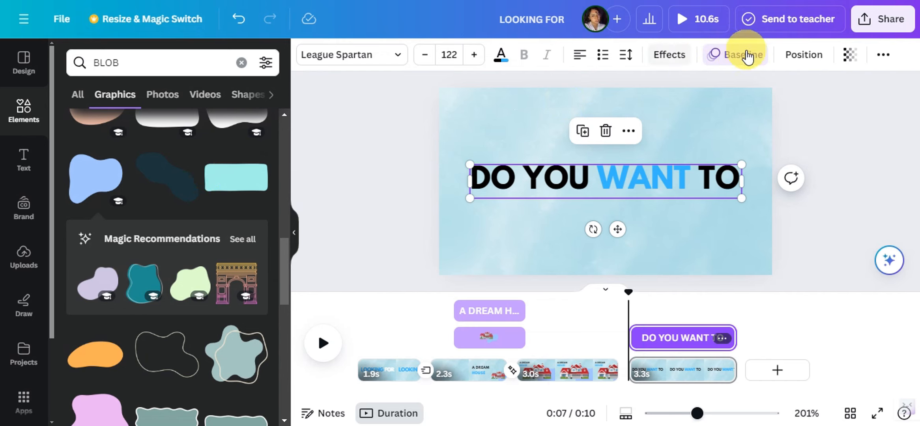
Apply the Typewriter animation on enter to the "DO YOU WANT TO" text and lower its speed
left_click(735, 53)
scroll(172, 213, "down", 5)
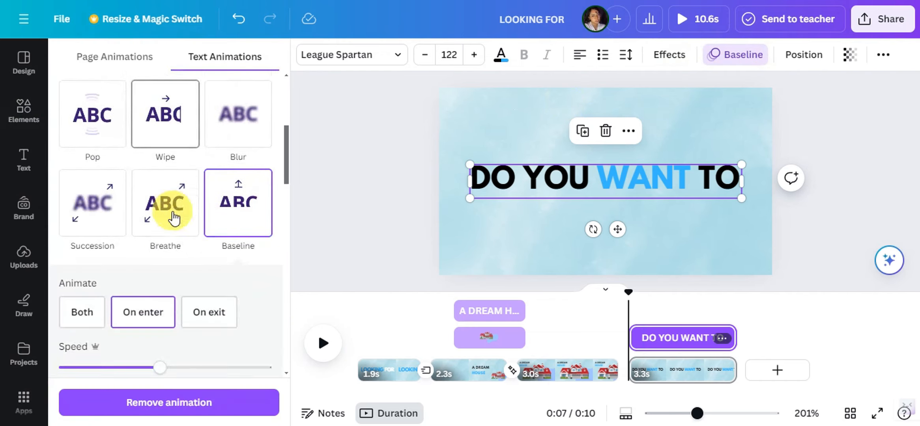
scroll(174, 215, "down", 5)
left_click(96, 267)
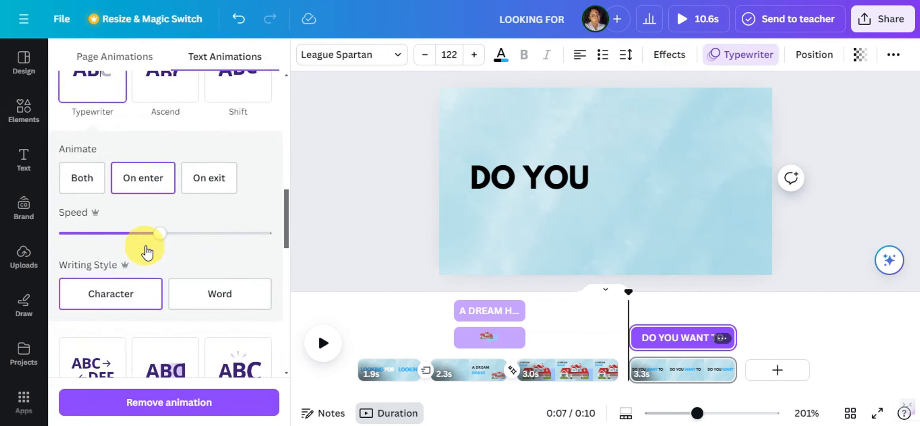
left_click_drag(159, 233, 121, 232)
scroll(118, 231, "down", 3)
Check the fourth page's timing and shorten the page to 2.5 s
left_click_drag(633, 293, 708, 338)
left_click_drag(729, 368, 701, 364)
left_click(608, 307)
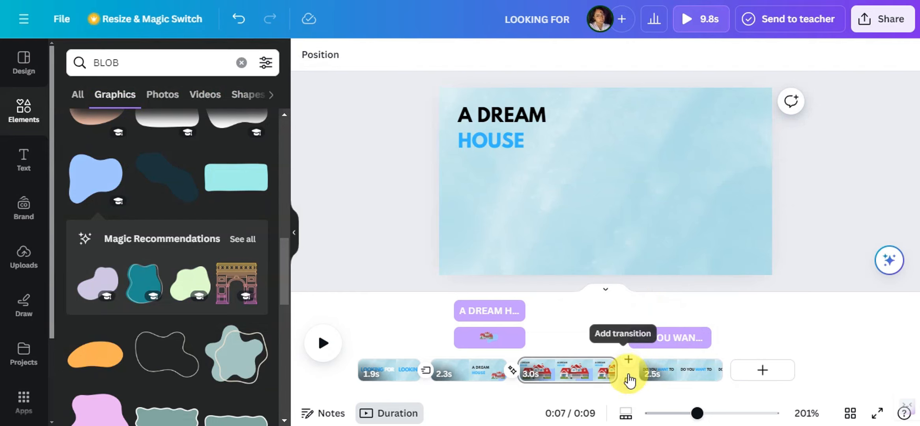
Add a Color Wipe transition between the third and fourth pages, trim the text to start after it, and preview the result
left_click(628, 375)
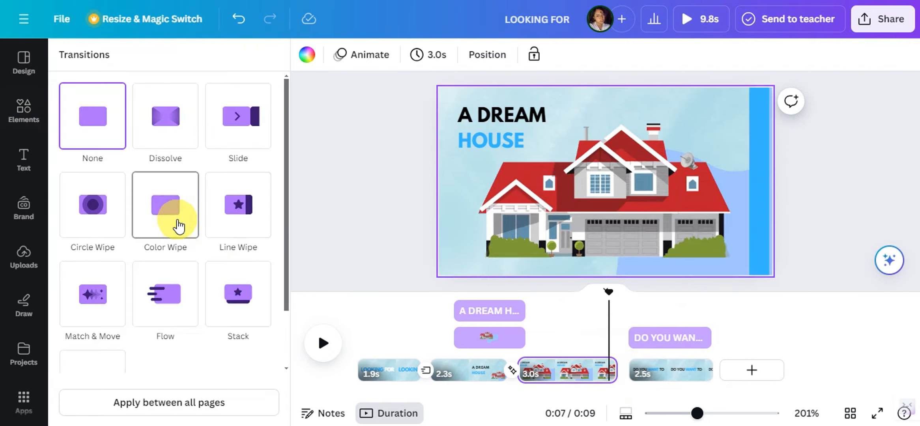
left_click(179, 225)
left_click(603, 337)
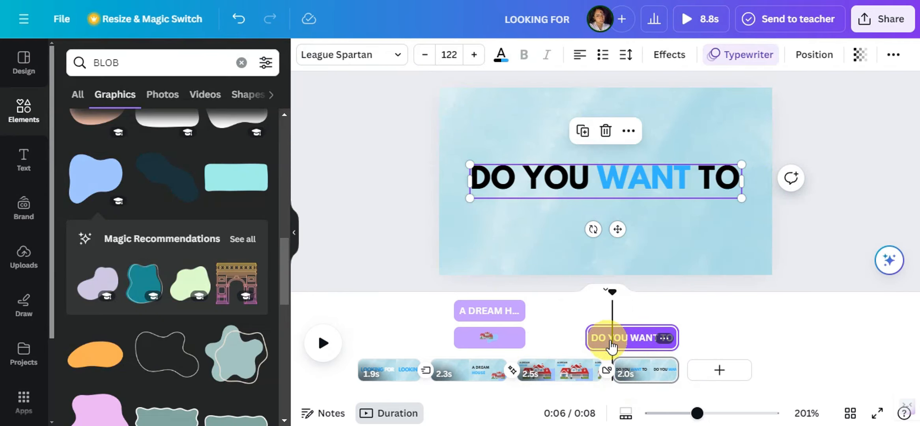
key("space")
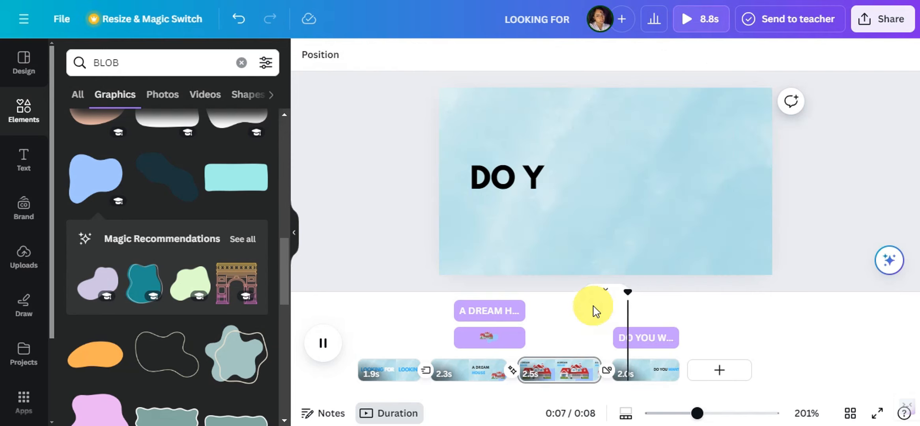
Duplicate the fourth page and replace the copy's text with "BUY?"
left_click(660, 371)
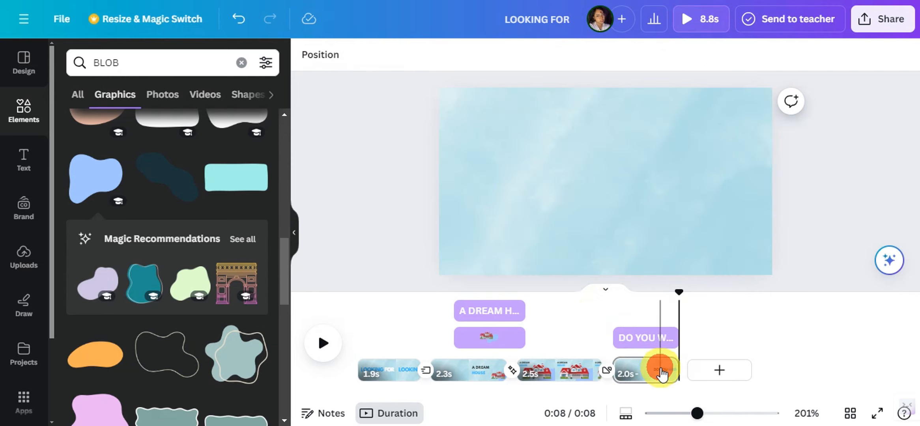
right_click(662, 371)
left_click(714, 125)
left_click(671, 173)
left_click(667, 174)
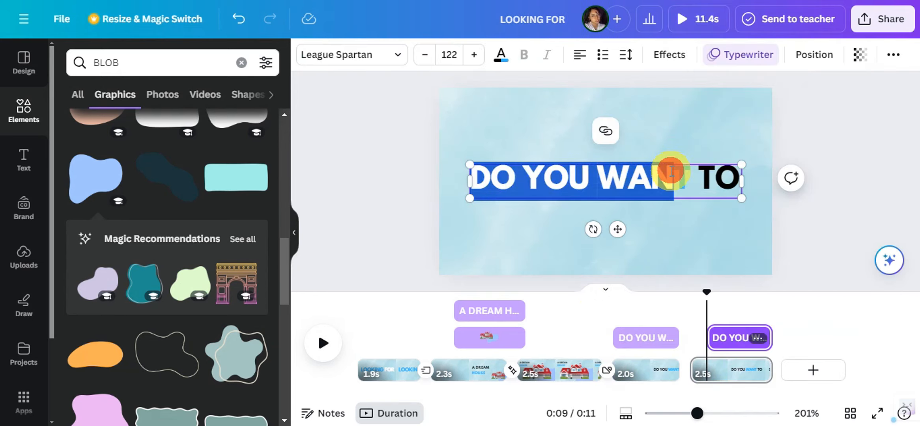
key("BackSpace")
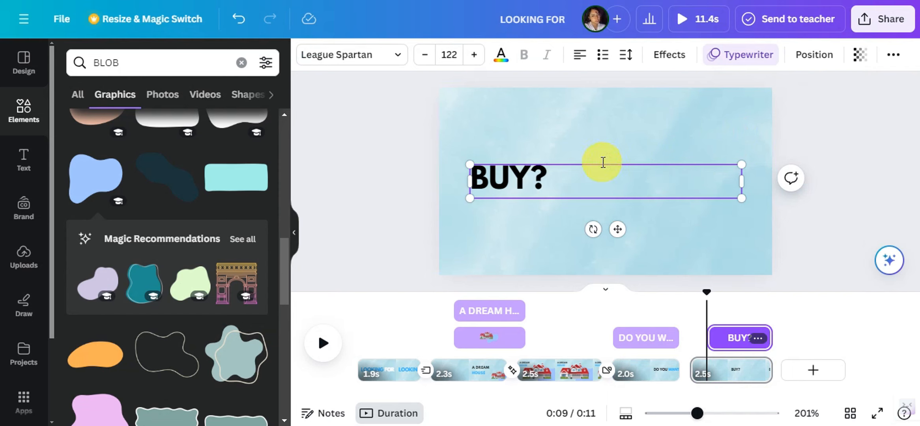
Color the "BUY?" text light blue (#38b6ff)
key("ctrl+a")
left_click(505, 60)
left_click(147, 137)
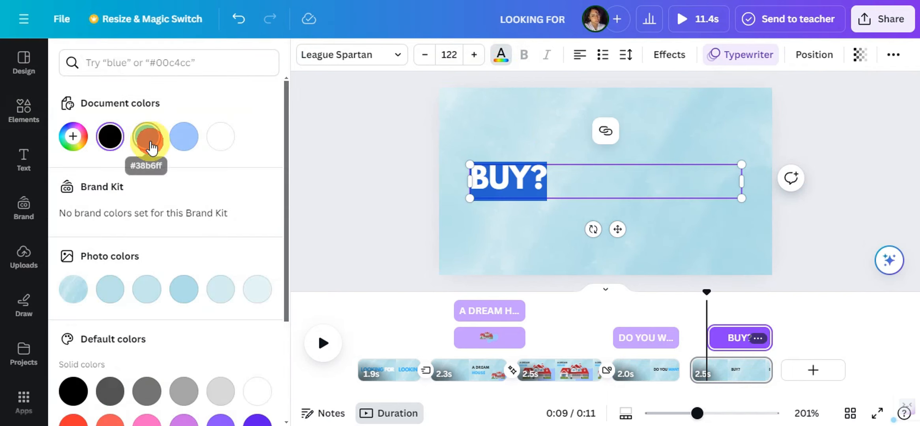
Enlarge the "BUY?" text to 236 and place it in the right half of the page
left_click_drag(470, 164, 328, 1)
left_click_drag(433, 151, 674, 176)
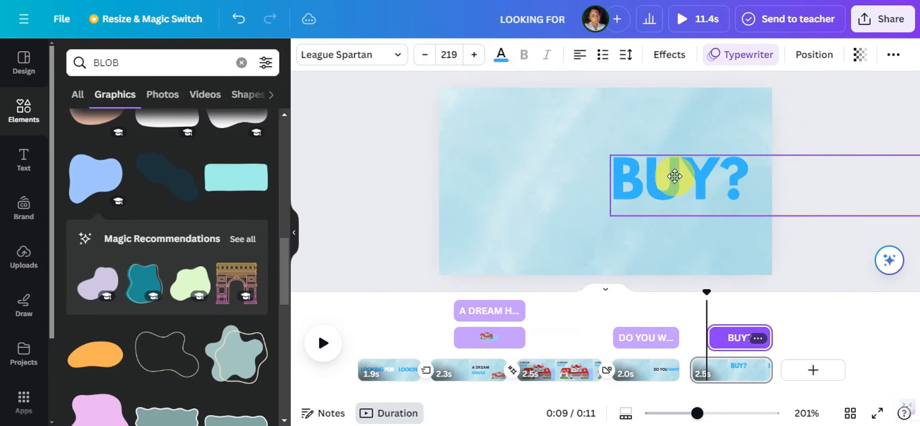
left_click(706, 172)
left_click_drag(608, 152, 575, 103)
Color the whole "BUY?" text black and shift it closer to the page's right edge
left_click_drag(722, 179, 571, 180)
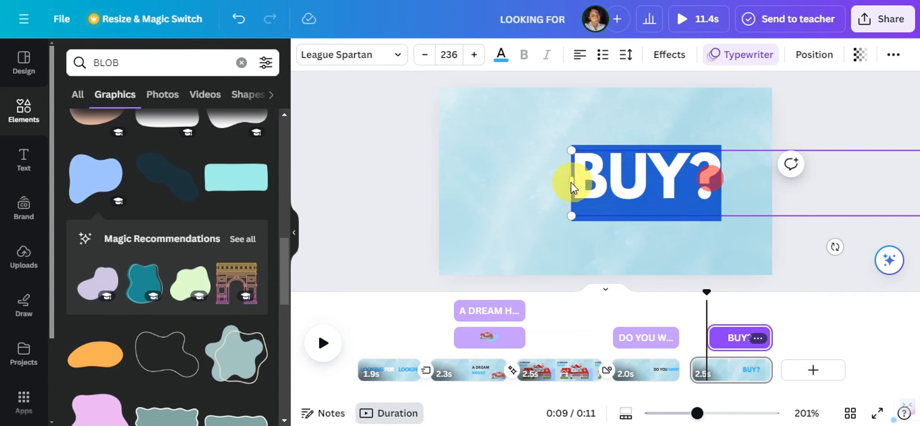
left_click(506, 57)
left_click(109, 135)
left_click(479, 162)
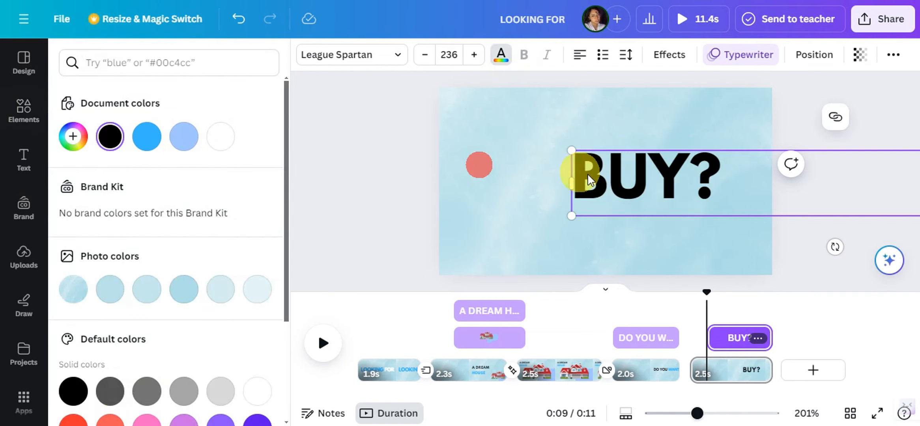
Search the graphics for "BUY" and add the hand holding green cash to the page
left_click(24, 107)
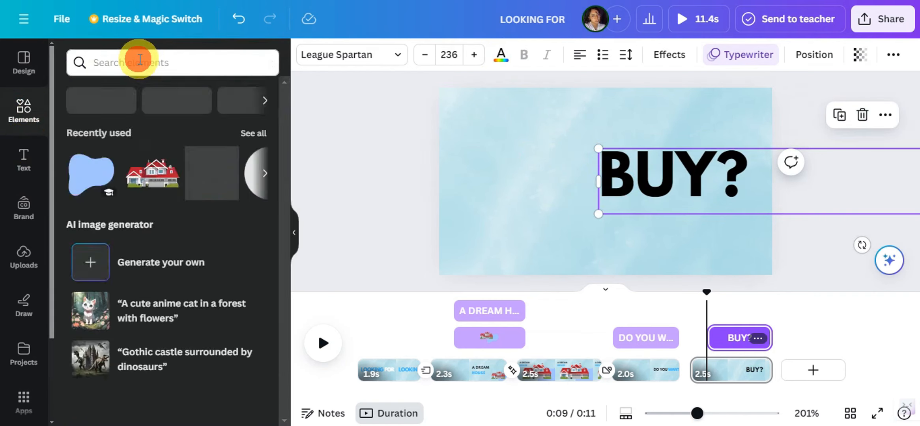
left_click(140, 59)
type("BUY")
key("Return")
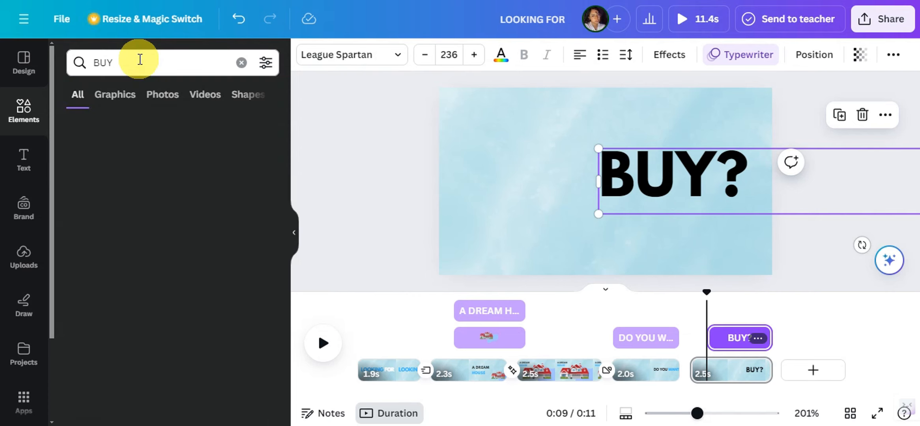
left_click(120, 95)
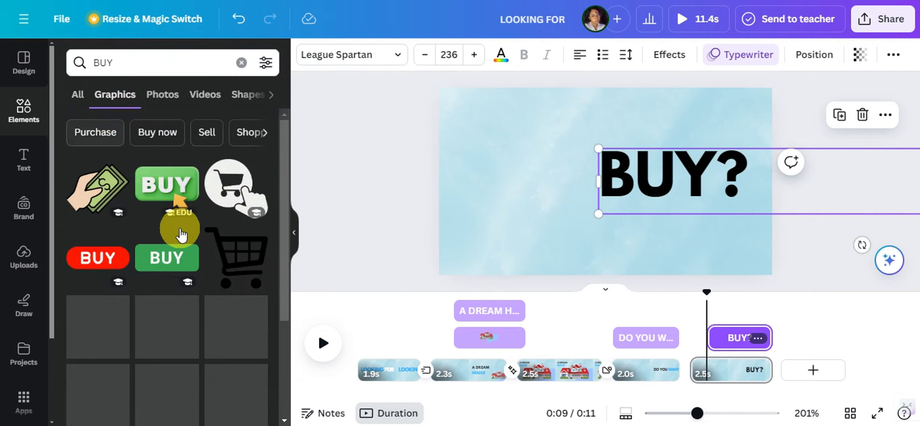
scroll(181, 228, "down", 2)
scroll(202, 232, "down", 5)
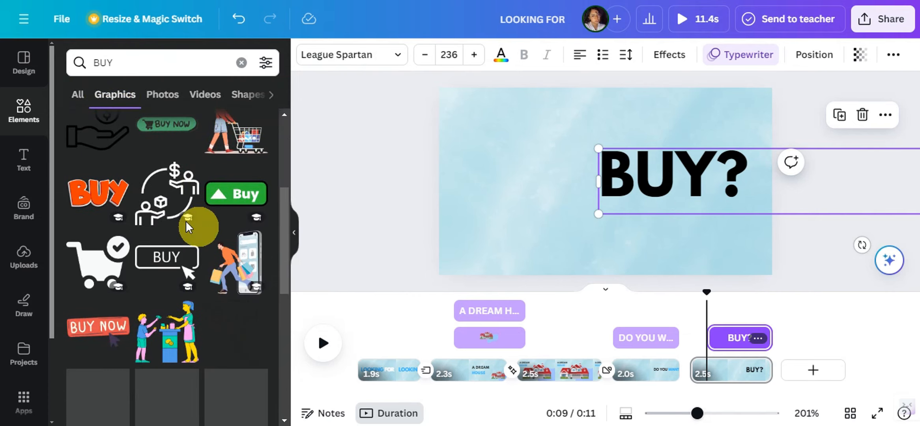
scroll(252, 186, "down", 5)
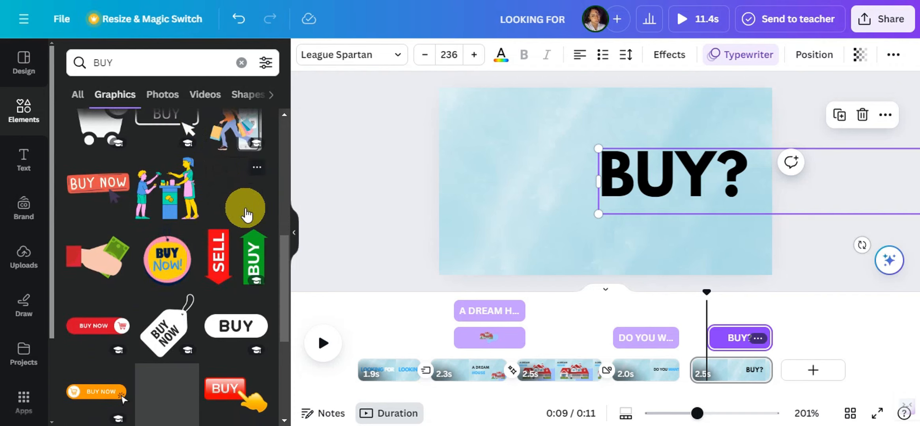
left_click(98, 134)
Place the cash hand against the page's left edge and enlarge it until it reaches the "BUY?" text
left_click_drag(595, 193, 485, 197)
left_click_drag(551, 147, 598, 117)
left_click_drag(541, 190, 541, 202)
Apply the Rise animation on enter to the cash hand graphic
left_click(469, 54)
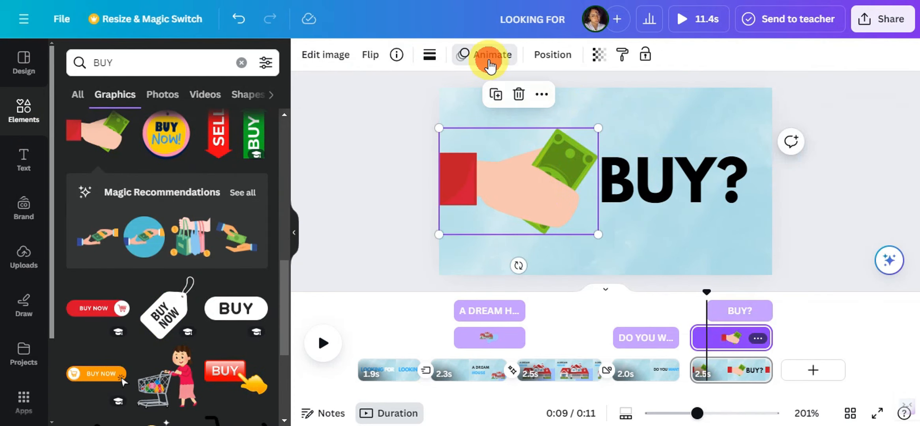
scroll(125, 299, "down", 3)
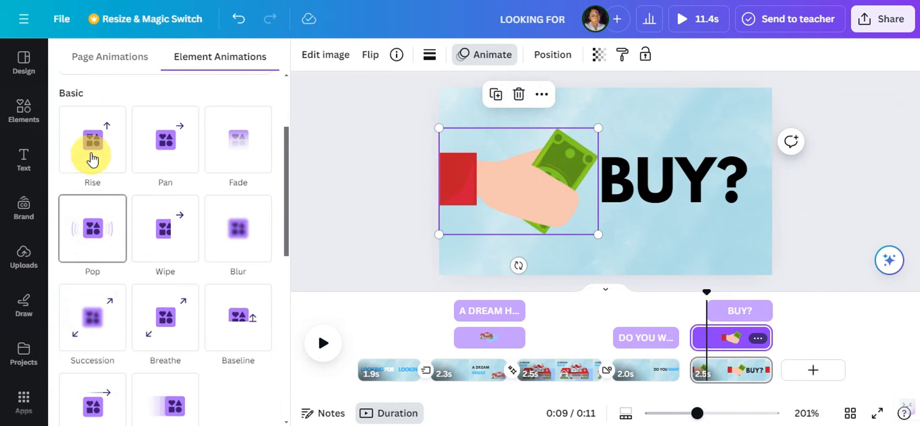
left_click(148, 242)
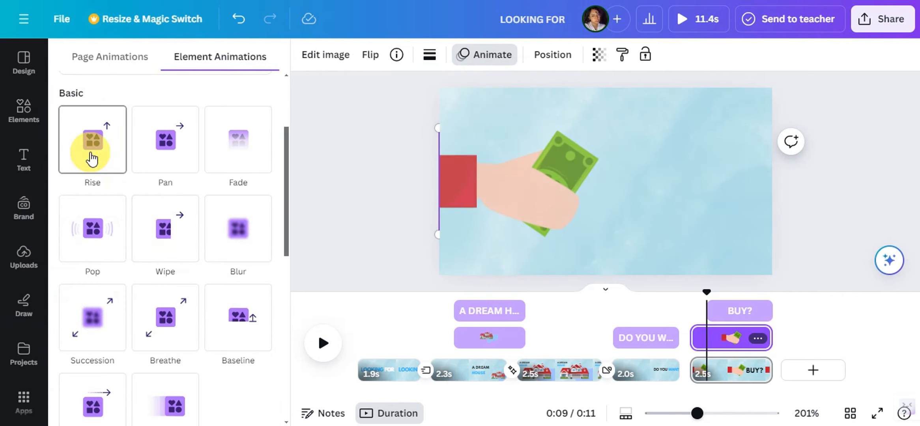
left_click(92, 156)
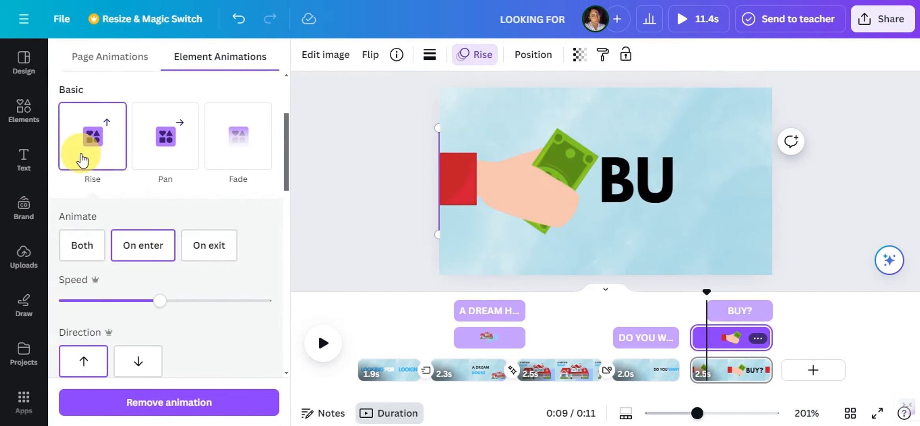
Try the Drift animation with a rightward direction on the cash hand graphic
scroll(92, 197, "down", 5)
left_click(93, 199)
left_click_drag(113, 302, 67, 303)
left_click(136, 362)
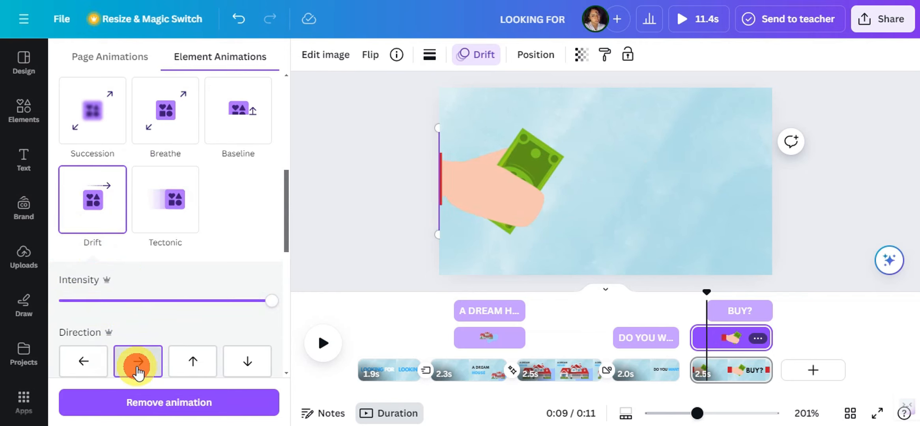
scroll(136, 363, "down", 7)
Change the "BUY?" text's animation to a rightward Wipe
left_click(666, 168)
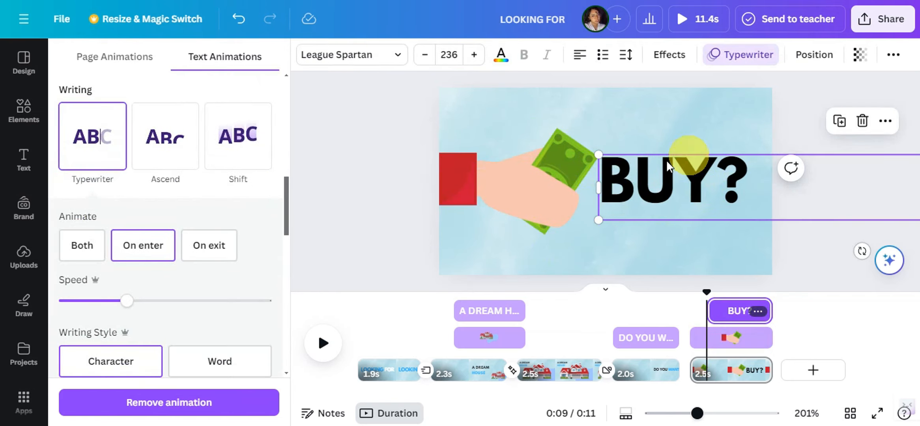
scroll(170, 187, "up", 5)
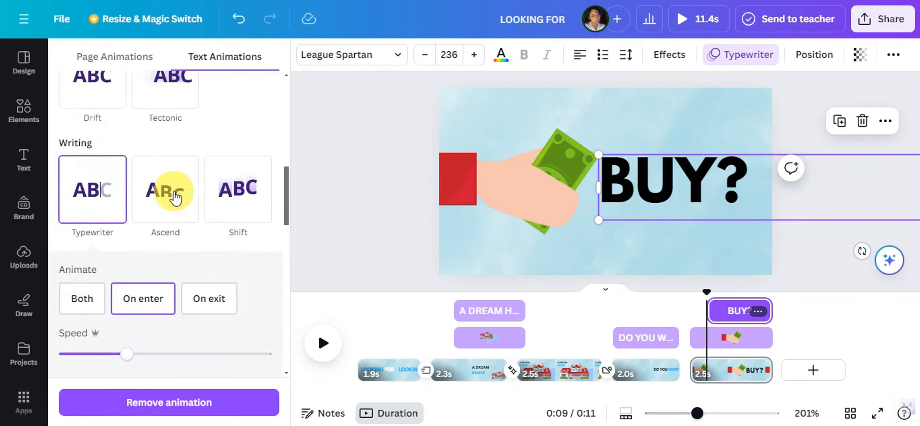
left_click(170, 183)
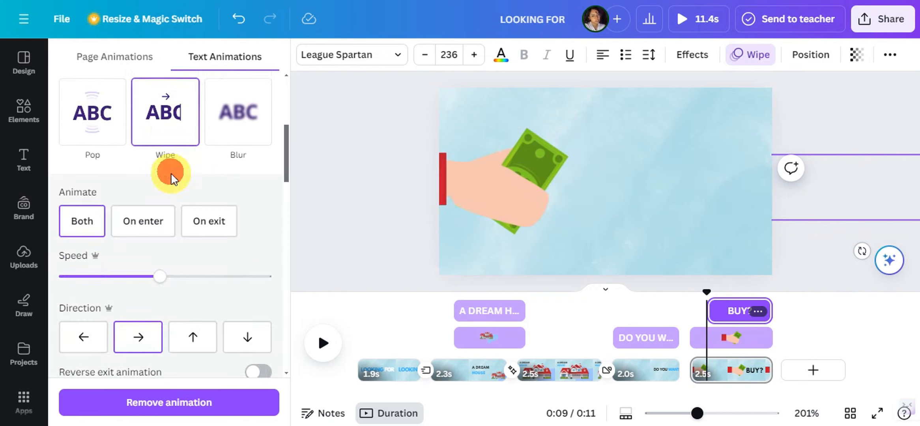
Change the cash hand's animation to a rightward Wipe and trim its start to match the "BUY?" text's start
left_click(478, 191)
left_click_drag(271, 300, 174, 300)
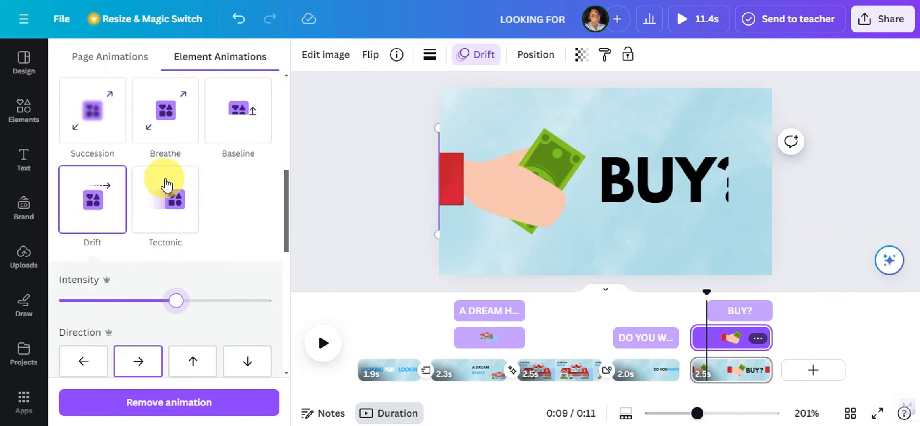
left_click(165, 185)
left_click(177, 236)
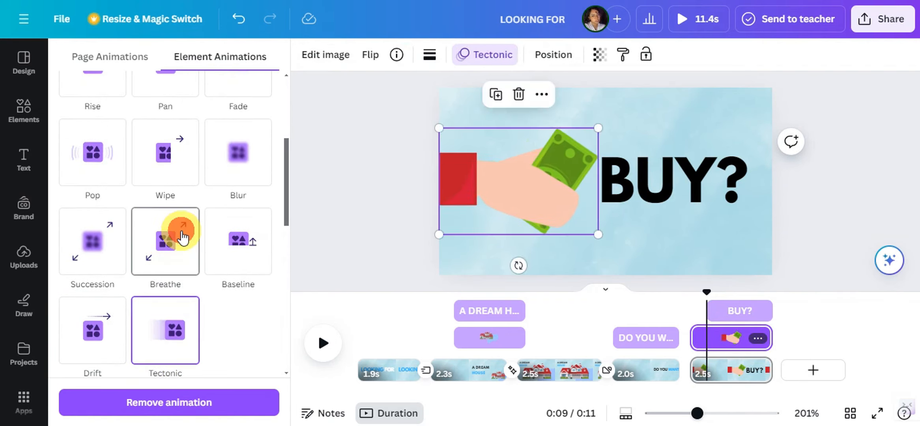
left_click(185, 198)
left_click(707, 346)
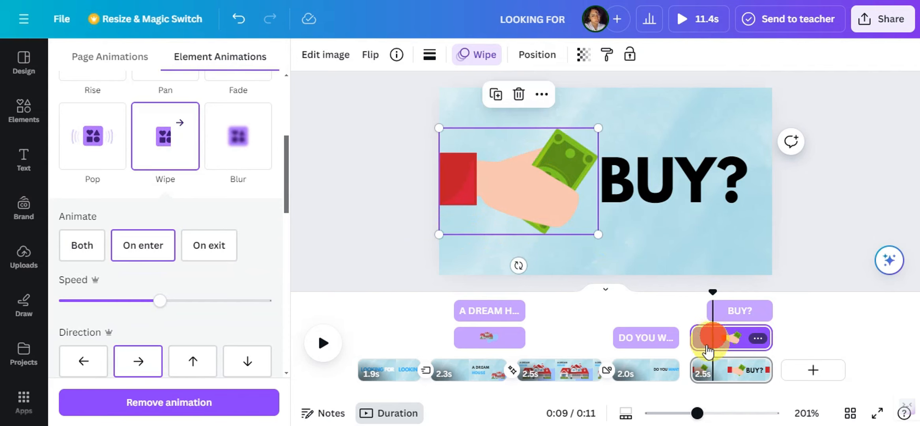
left_click_drag(696, 340, 710, 345)
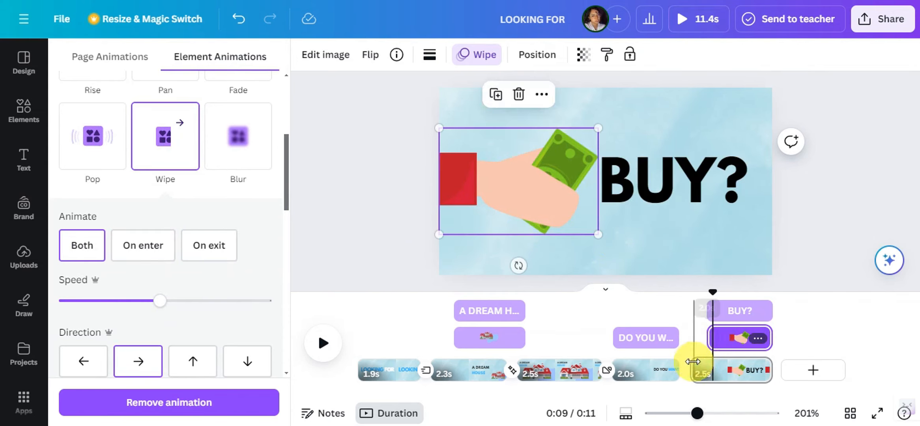
Add a Flow transition between the "DO YOU WANT TO" and "BUY?" pages and play it back
left_click(690, 384)
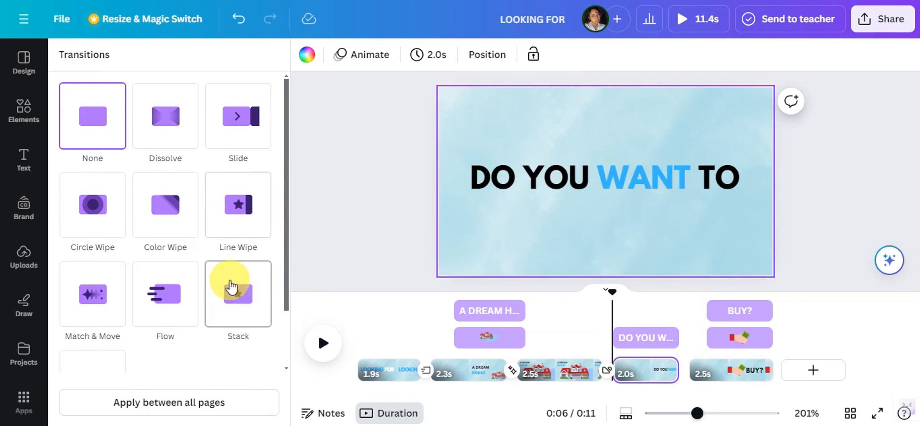
left_click(166, 299)
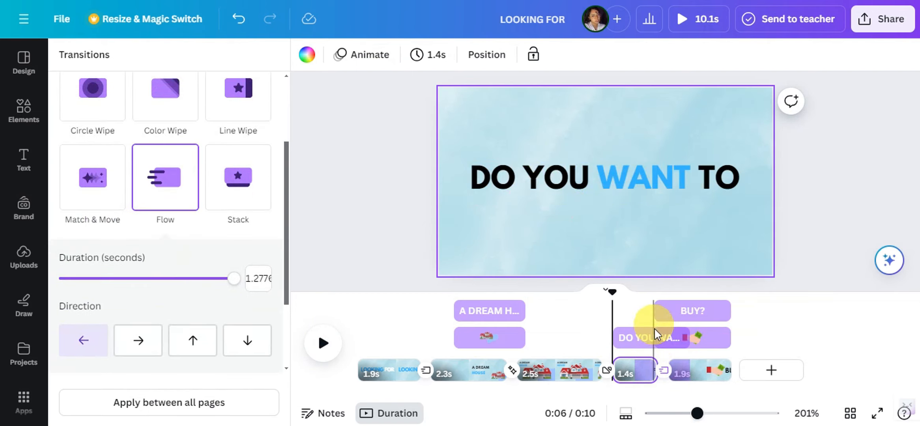
left_click(652, 335)
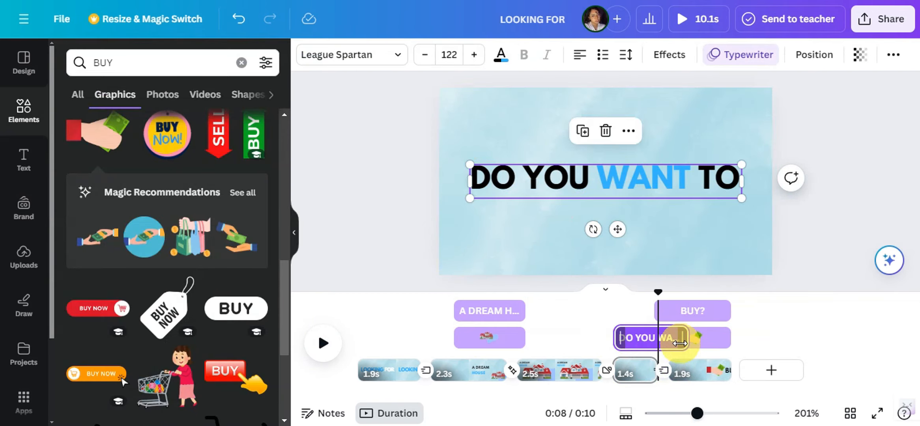
left_click(644, 312)
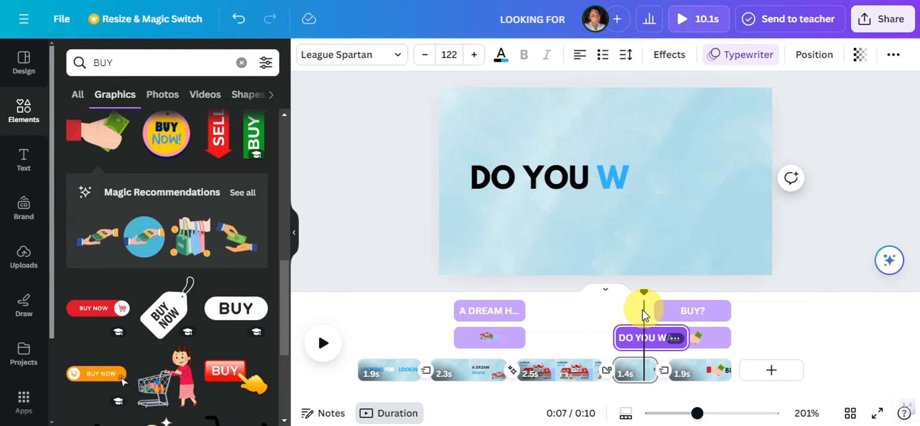
key("space")
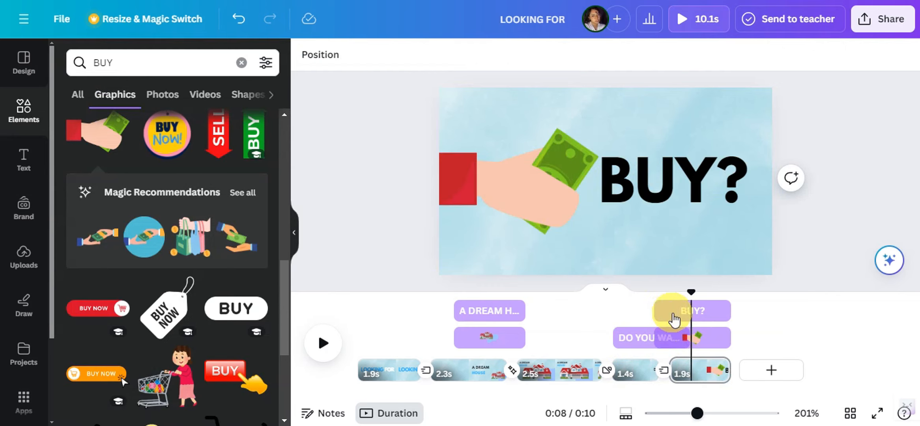
Trim the end of the "DO YOU WANT TO" text's timing to 1.3 s so it stops overlapping the cash hand
left_click(651, 301)
left_click(639, 337)
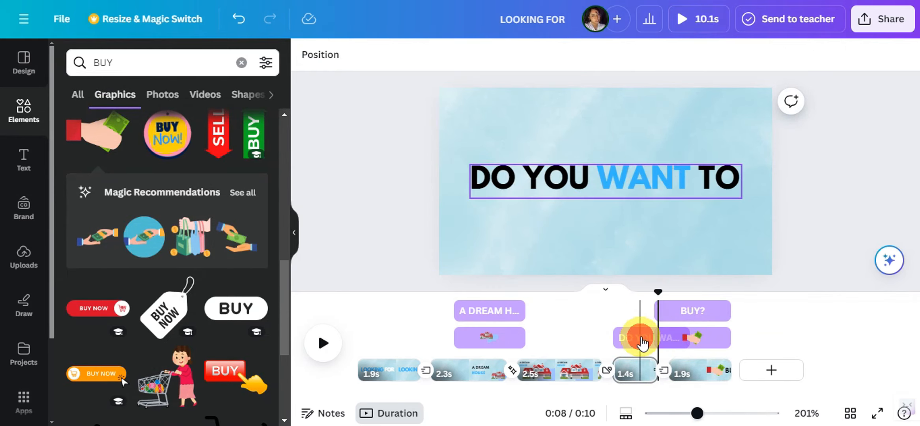
left_click_drag(668, 339, 657, 339)
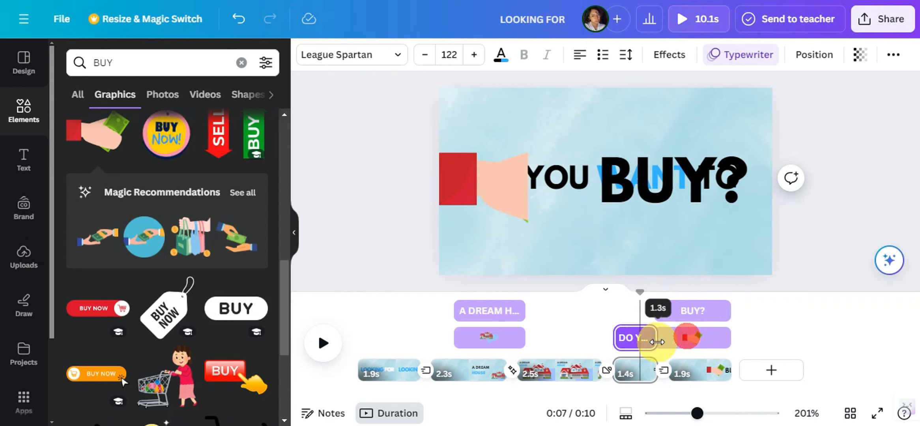
Trim the starts of the cash hand and "BUY?" text to the same later point and preview the video
left_click(673, 340)
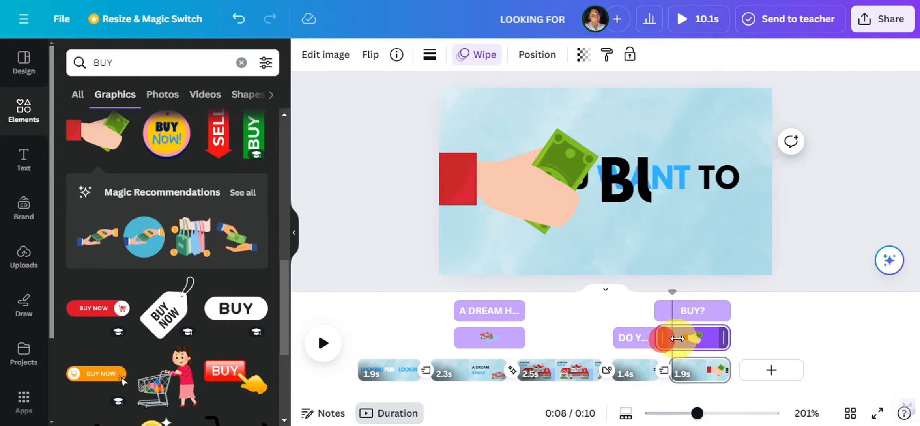
left_click(663, 314)
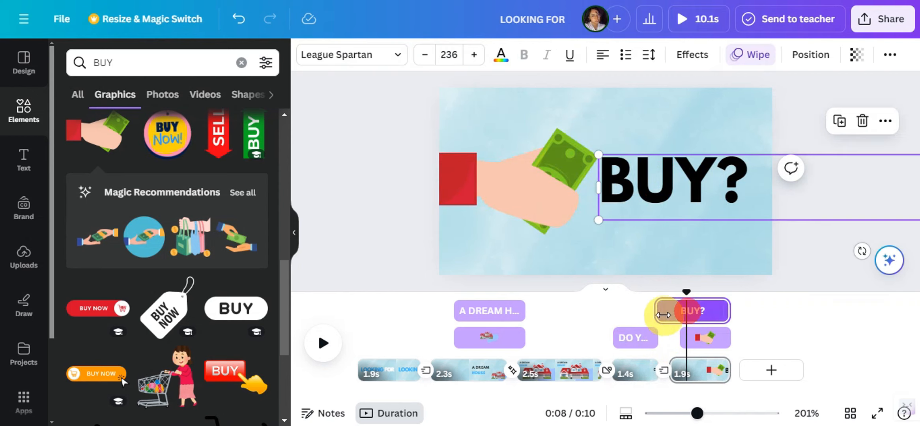
left_click_drag(682, 316, 683, 317)
left_click(643, 309)
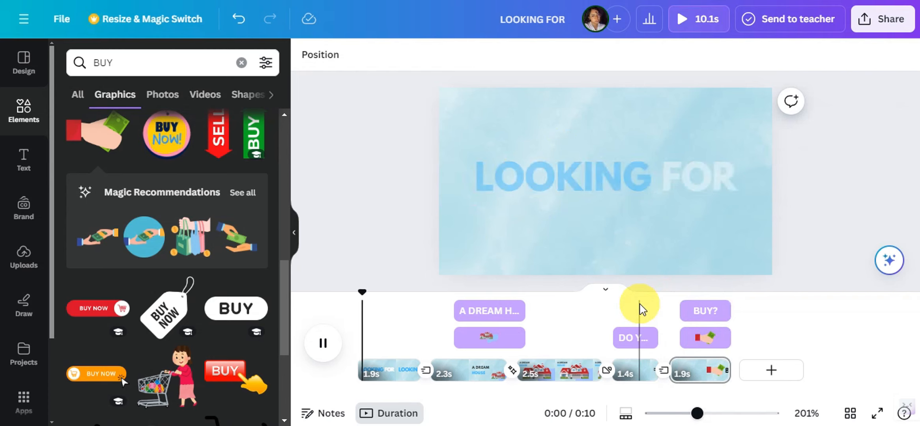
key("space")
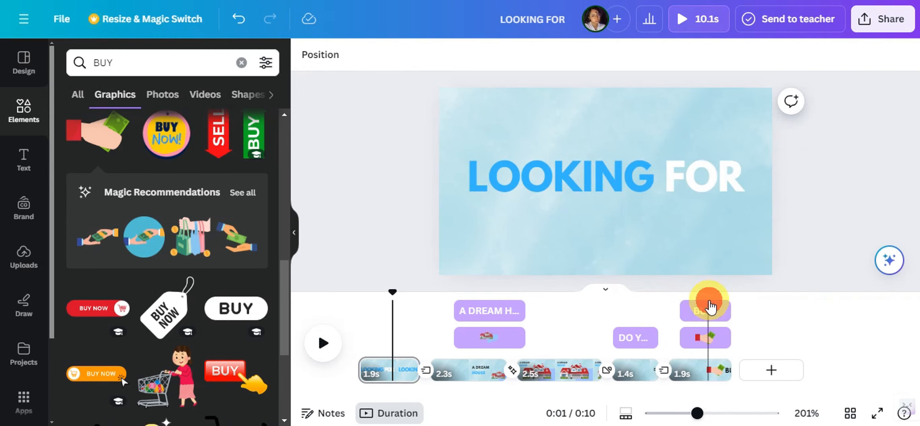
left_click(708, 307)
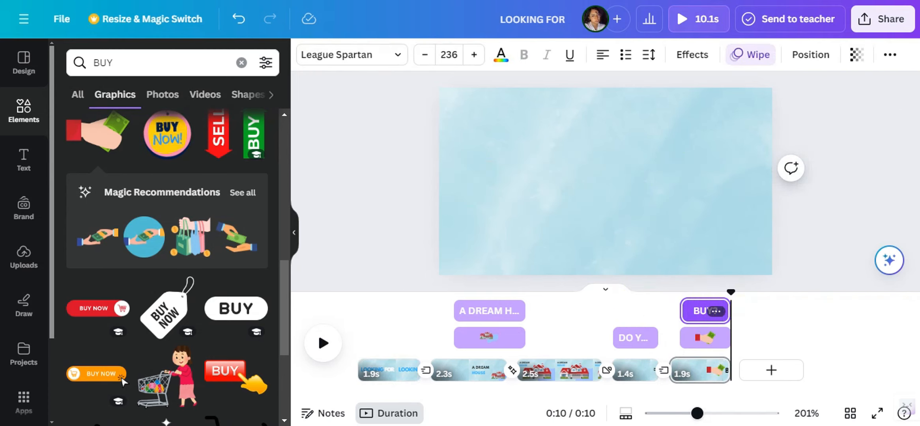
left_click(536, 351)
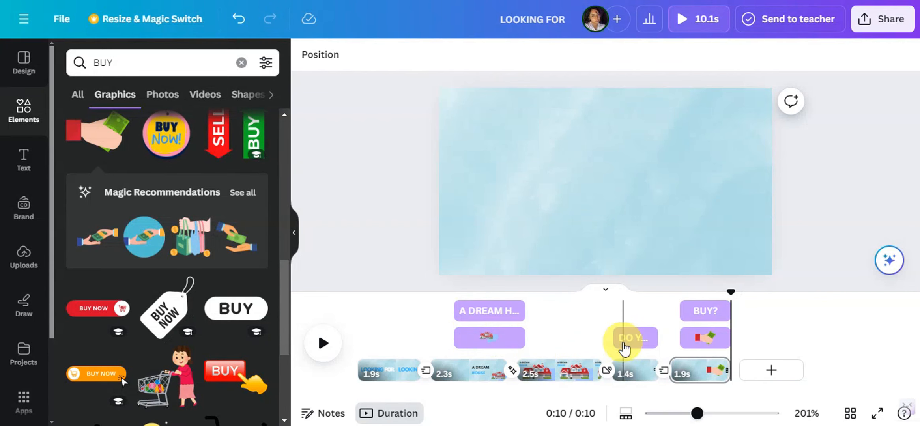
Duplicate the "BUY?" page twice
right_click(695, 374)
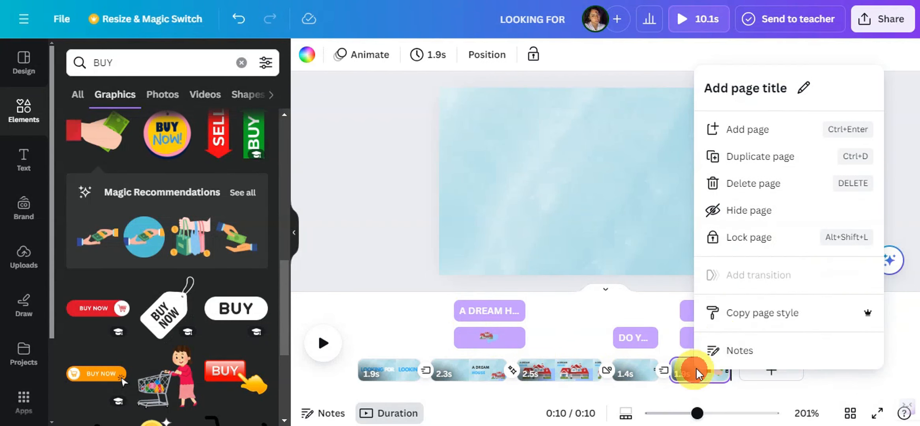
left_click(744, 158)
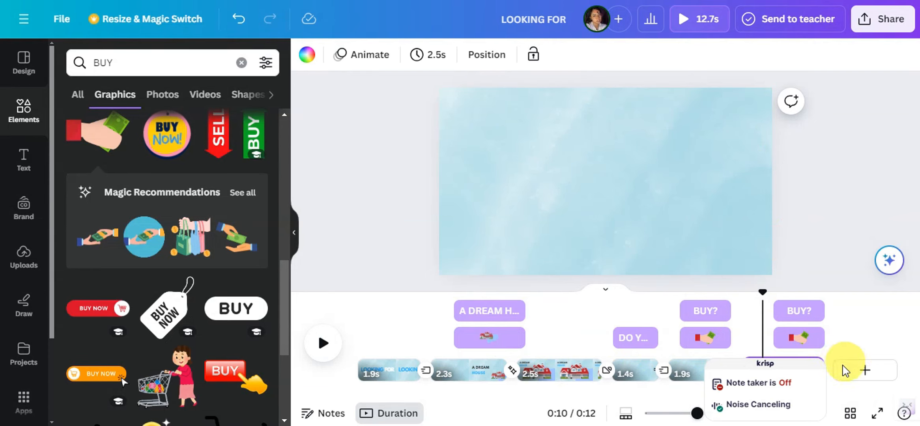
left_click(825, 360)
right_click(805, 372)
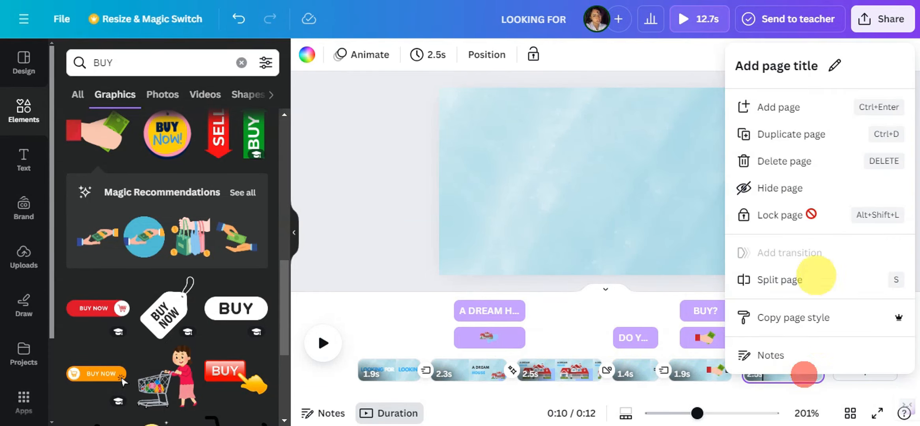
left_click(803, 145)
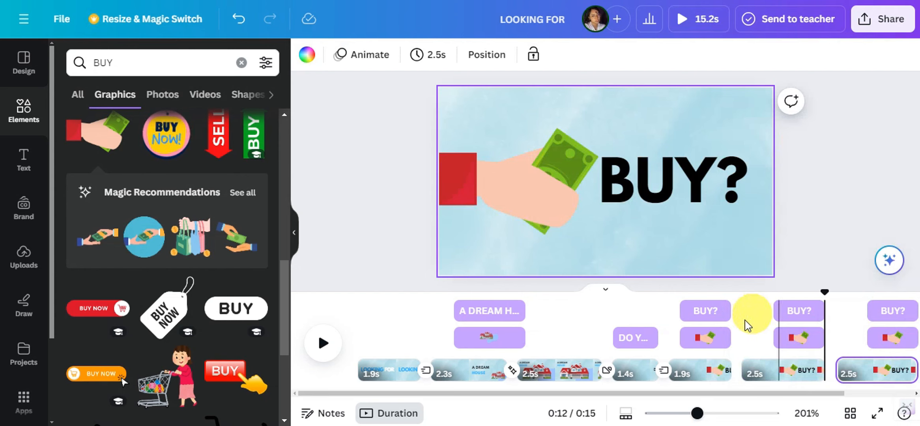
Replace the word "BUY" with "SELL" on the first duplicated page, keeping the question mark
left_click_drag(688, 342, 796, 338)
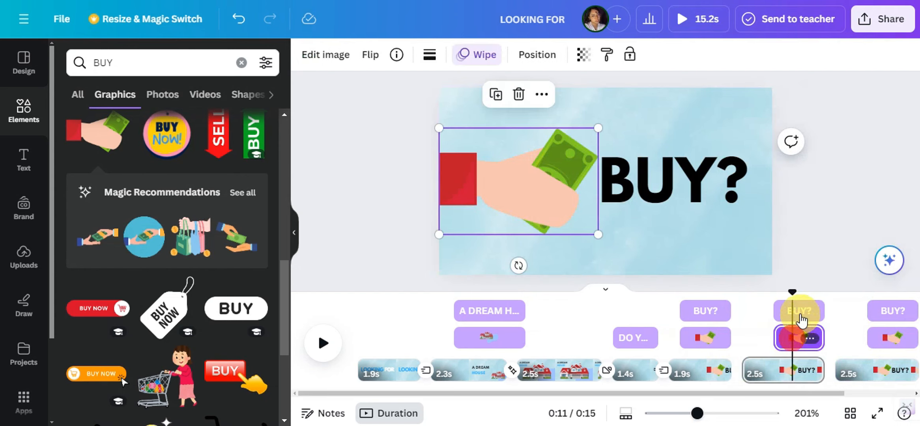
left_click(797, 310)
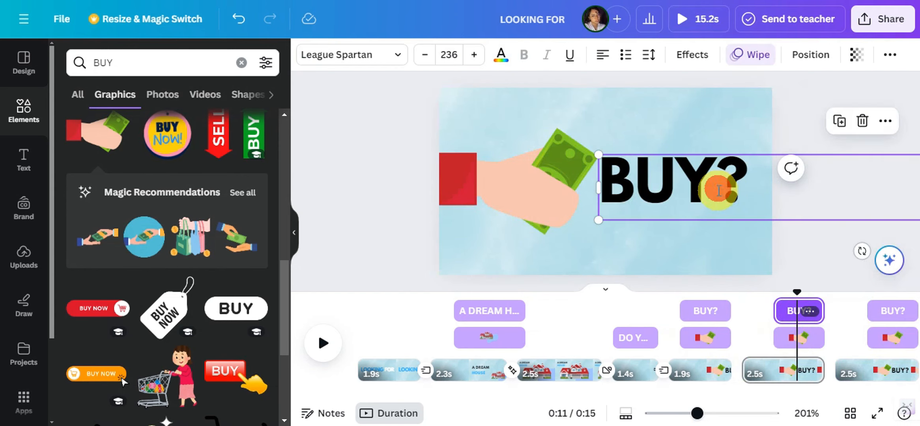
double_click(717, 179)
left_click(696, 216)
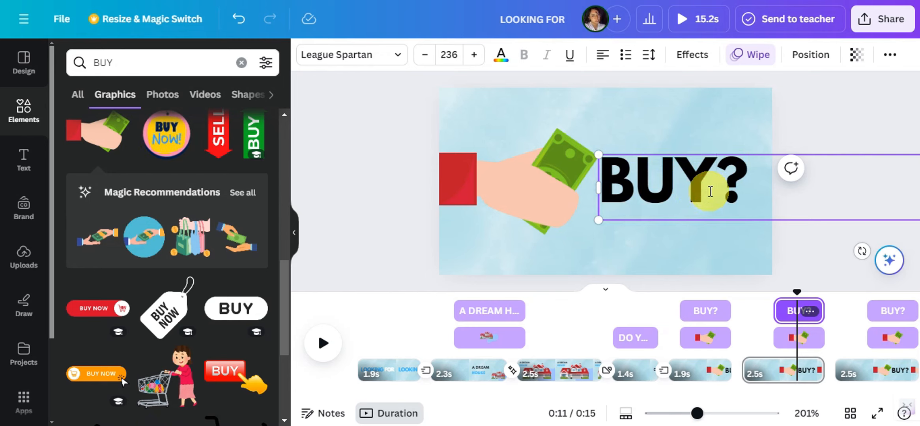
key("BackSpace")
key("BackSpace")
key("BackSpace")
type("SELL?")
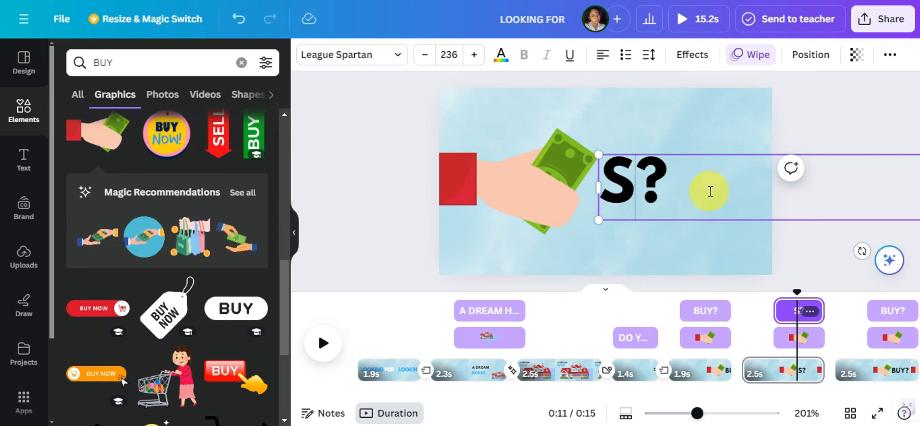
Replace the word "BUY" with "RENT" on the second duplicated page, keeping the question mark
left_click(887, 309)
left_click(718, 193)
double_click(715, 193)
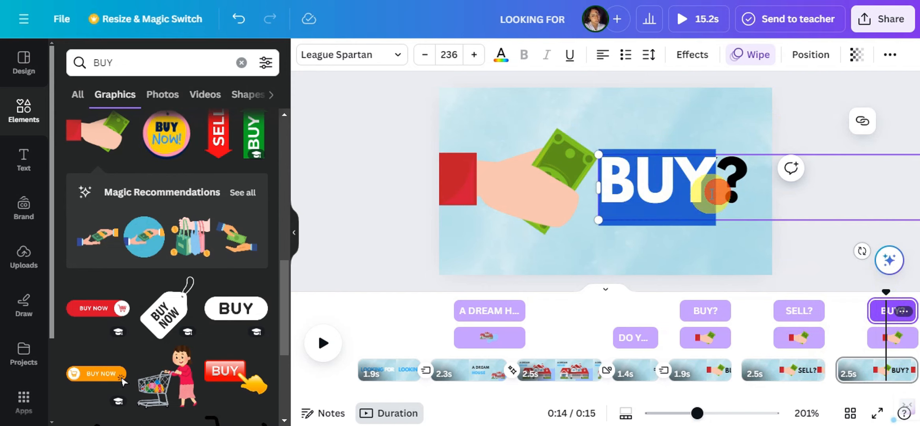
type("RENT?")
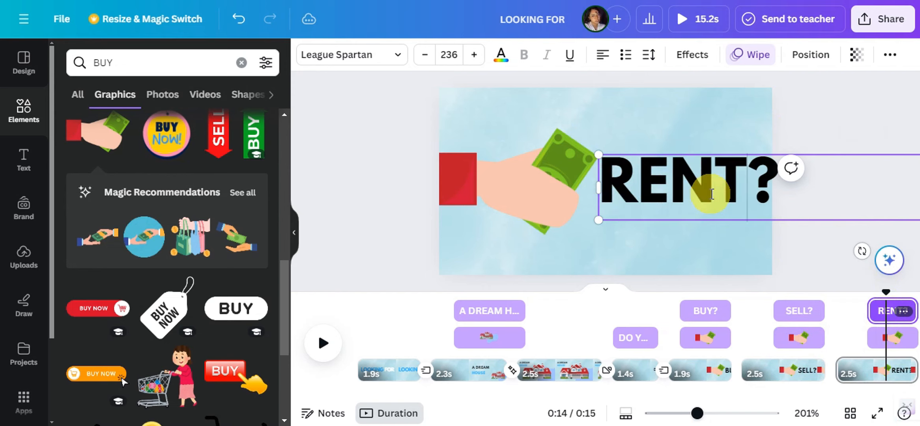
Color the "SELL?" text with the bright blue document color
left_click(793, 320)
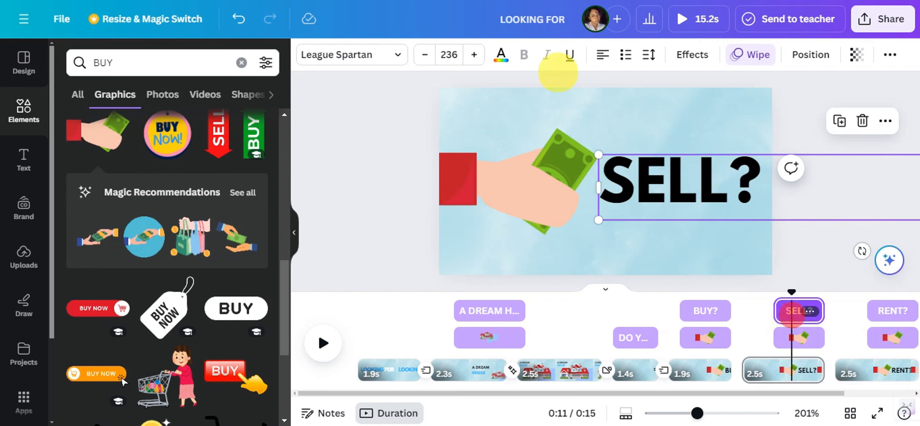
left_click(507, 59)
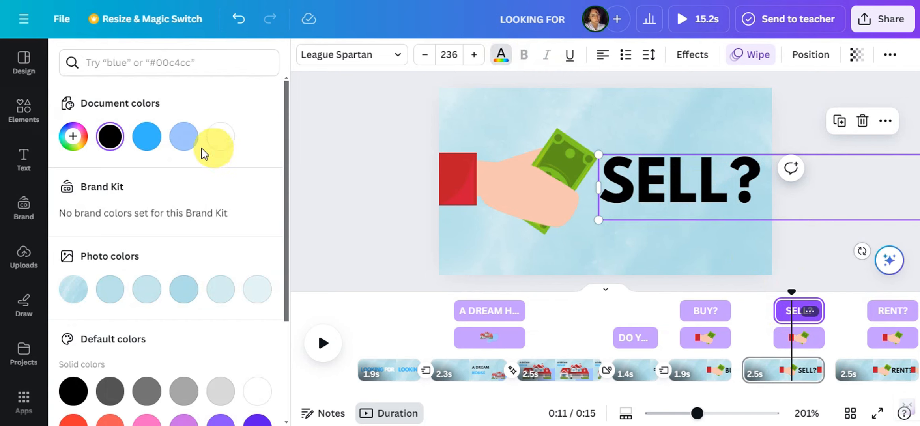
left_click(156, 138)
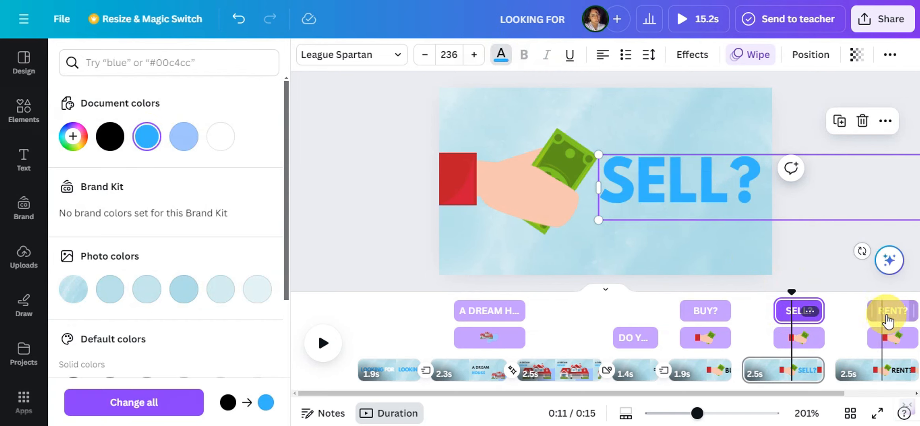
Color the whole "RENT?" text, including the question mark, with the white document color
left_click(877, 312)
left_click(722, 191)
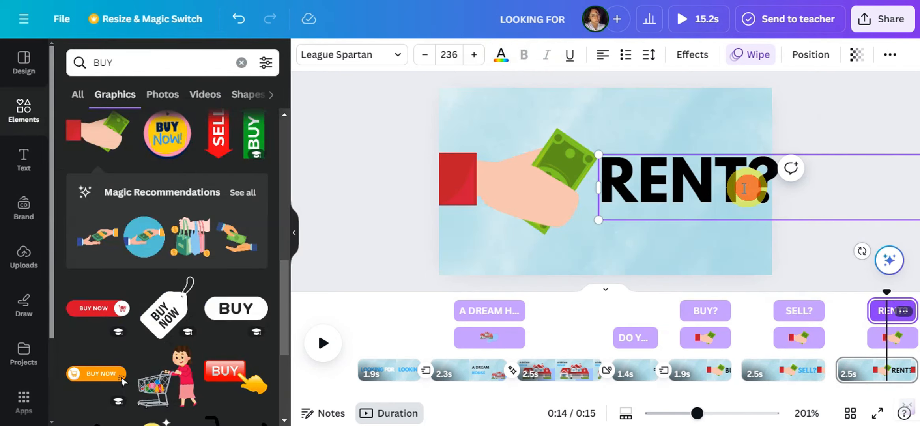
double_click(743, 188)
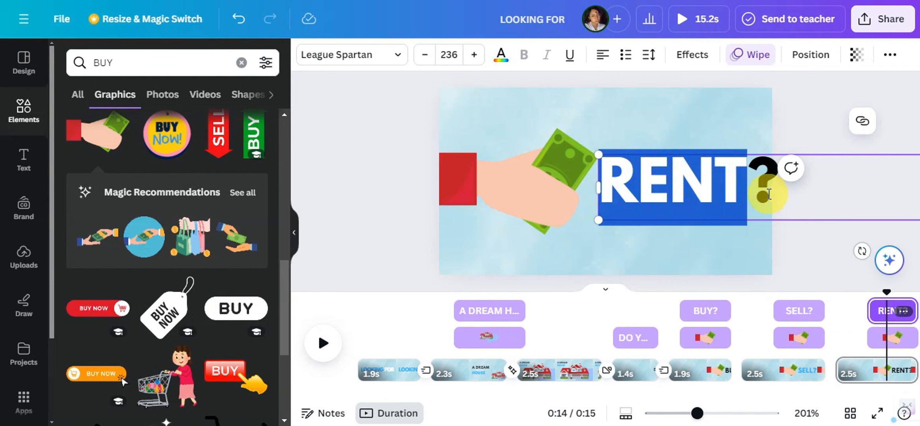
left_click_drag(768, 193, 616, 195)
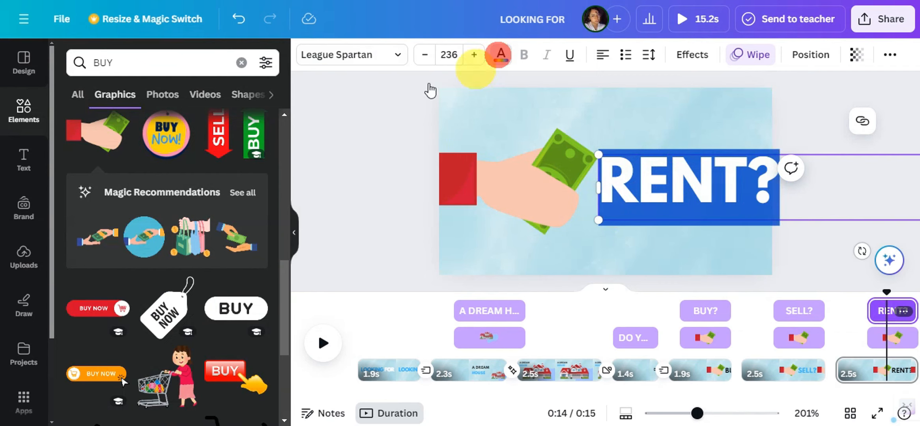
left_click(220, 136)
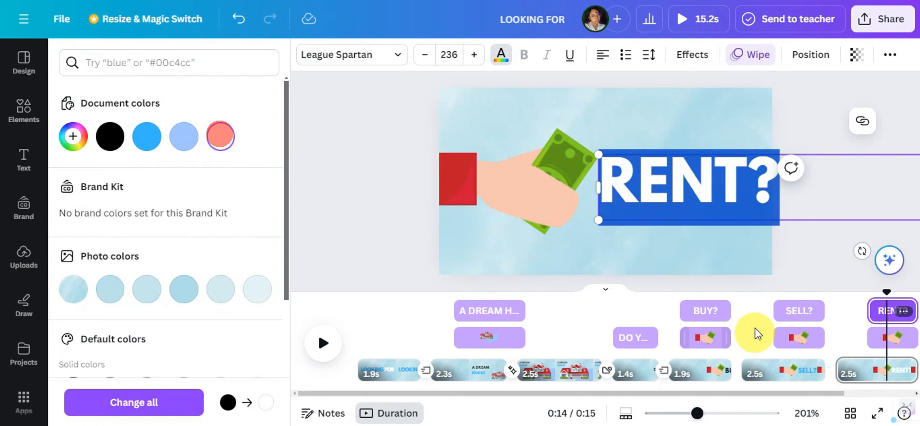
left_click(764, 309)
left_click(706, 311)
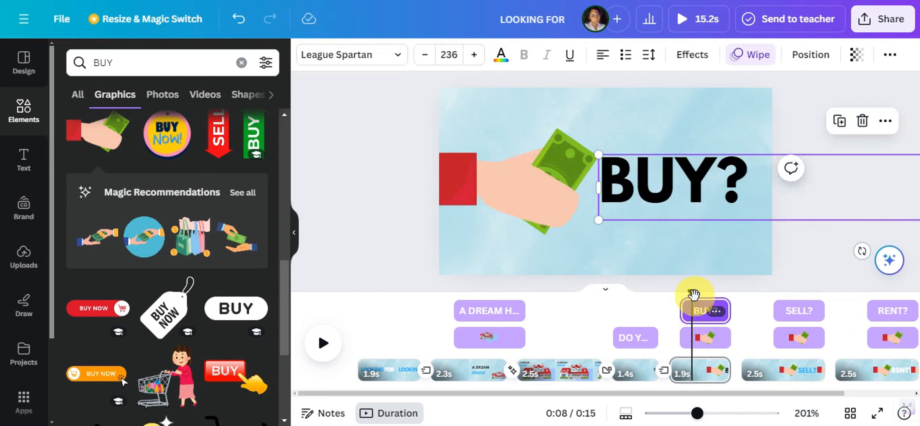
left_click(786, 303)
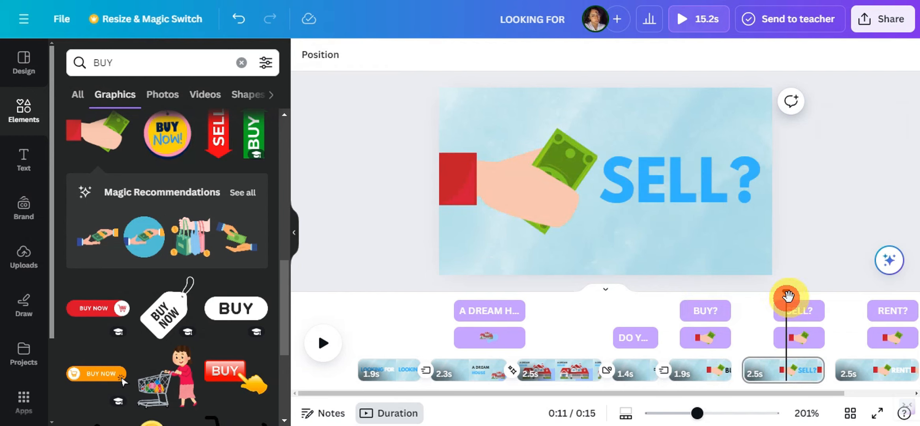
Reduce the "RENT?" text to size 229 and move it so the question mark fits inside the page
left_click(893, 306)
left_click(750, 192)
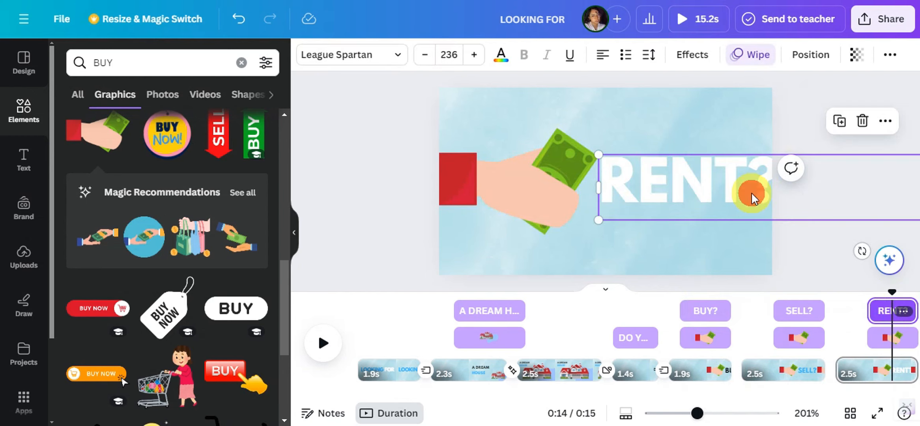
left_click_drag(603, 156, 619, 160)
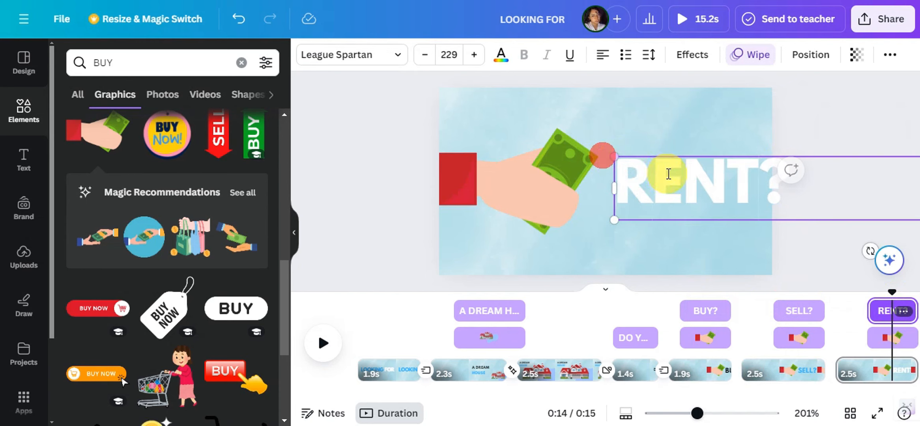
left_click_drag(666, 174, 616, 177)
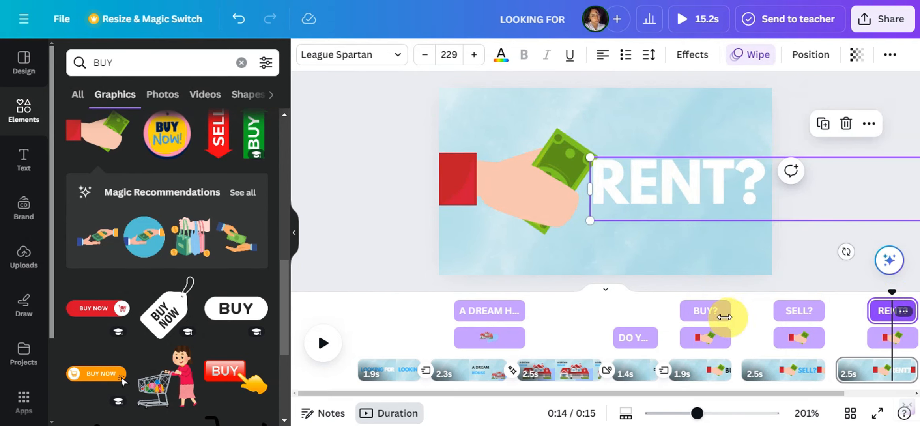
Search graphics for "SELL", add the two hands holding a dollar coin to the "SELL?" page, and delete its money-hand graphic
left_click(785, 336)
left_click(554, 181)
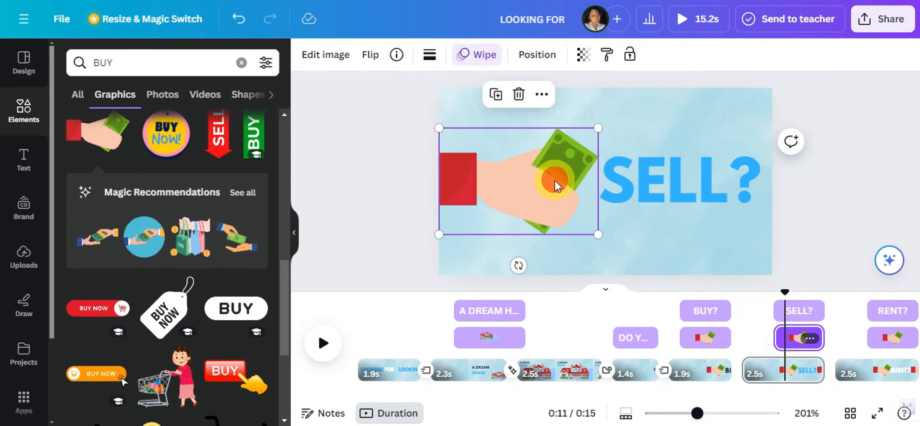
left_click_drag(126, 63, 76, 65)
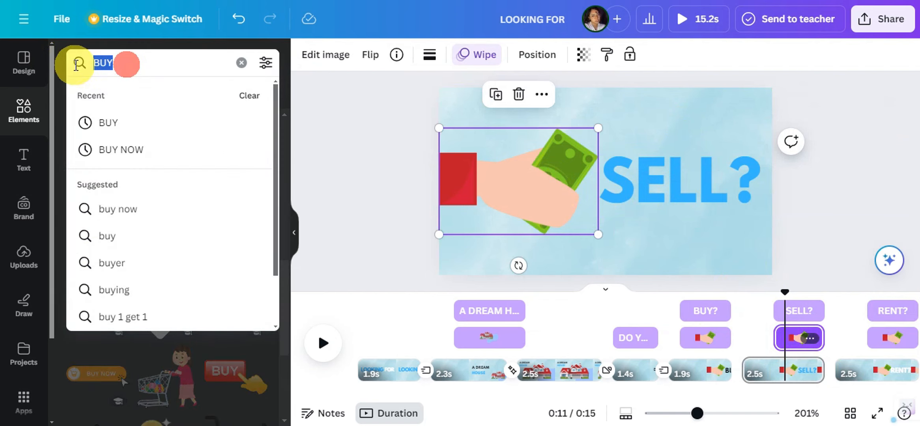
key("BackSpace")
type("SELL")
key("Return")
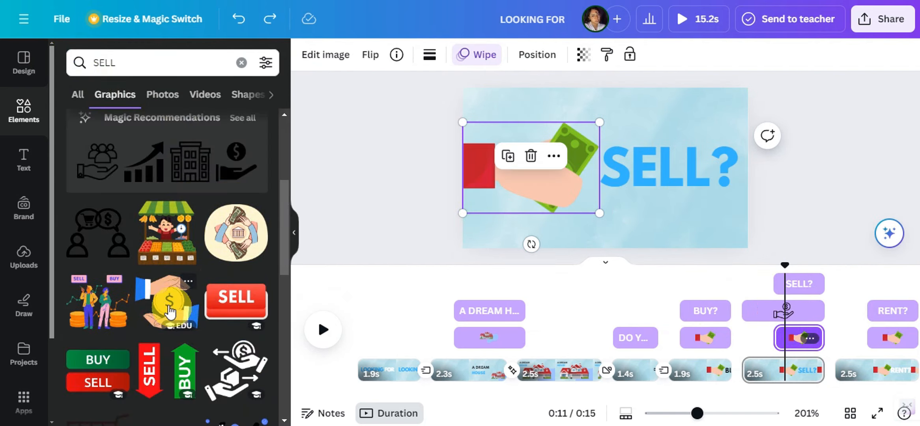
left_click_drag(169, 312, 566, 196)
left_click(520, 187)
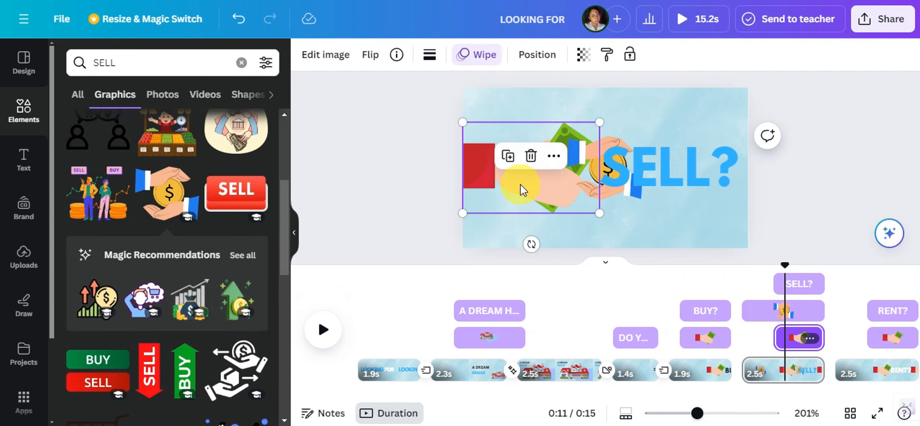
key("Delete")
Enlarge the coin-and-hands graphic in the space before the "SELL?" text and nudge the text slightly up beside it
left_click(583, 161)
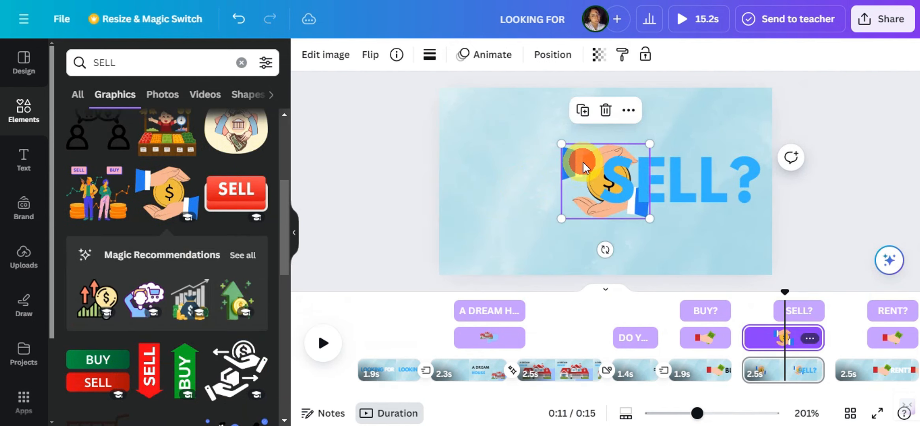
left_click_drag(589, 168, 466, 162)
left_click_drag(527, 138, 605, 125)
left_click_drag(535, 154, 541, 178)
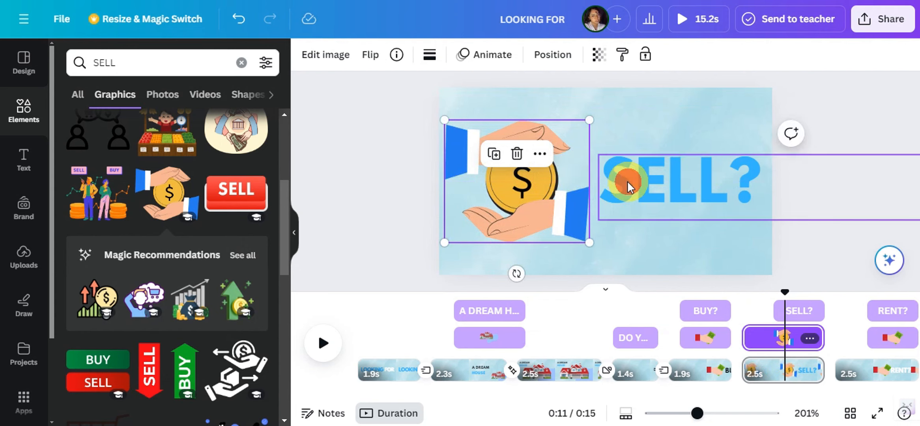
left_click_drag(628, 185, 624, 178)
Trim the coin graphic's start to match the "SELL?" text timing and give it the Wipe animation
mouse_move(775, 333)
left_mouse_down()
mouse_move(755, 346)
mouse_move(778, 340)
left_mouse_up()
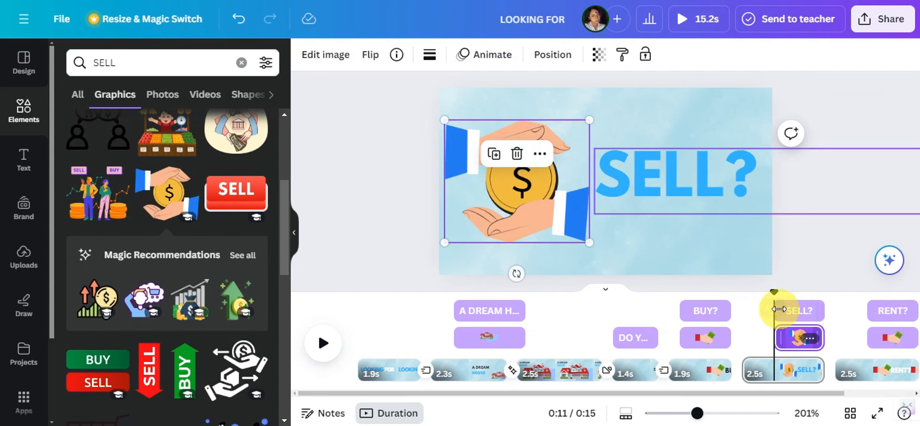
left_click(700, 340)
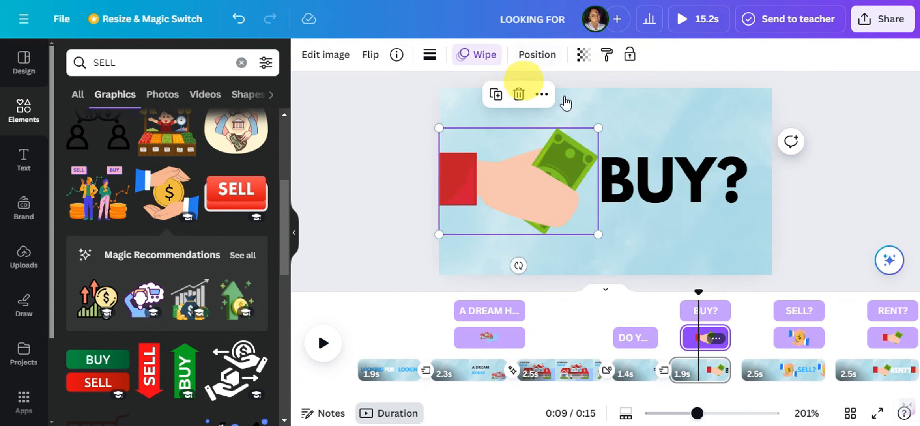
left_click(796, 340)
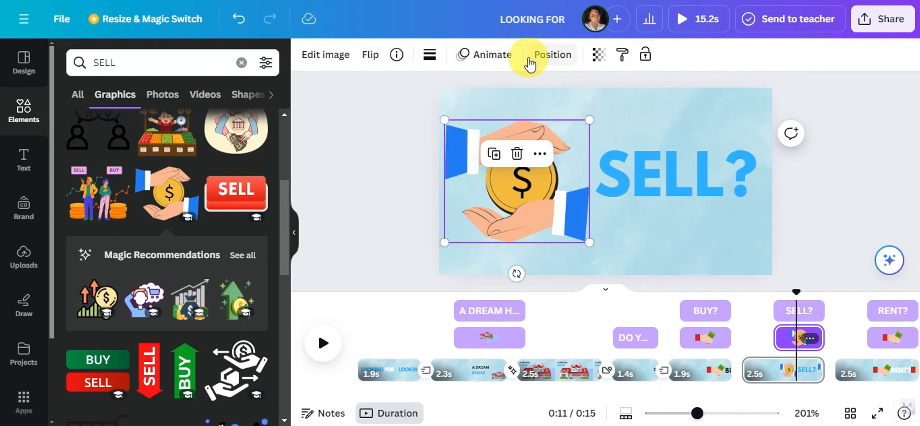
left_click(515, 63)
Delete the money-hand graphic from the "RENT?" page
left_click_drag(627, 390, 749, 395)
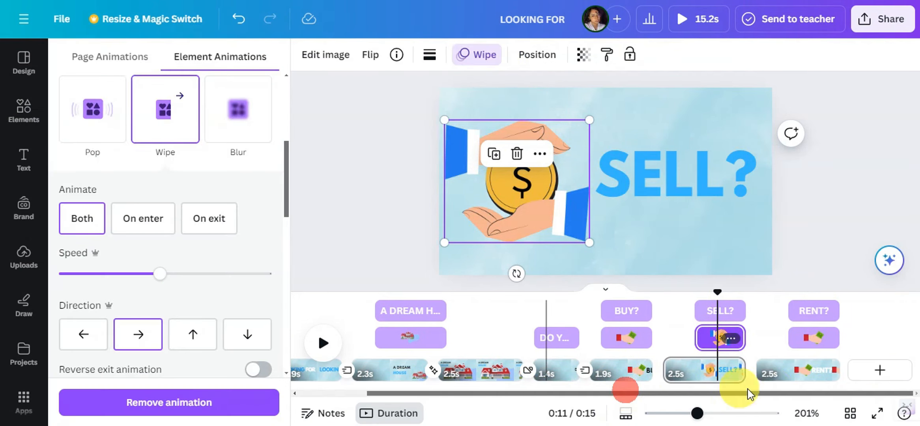
left_click(809, 337)
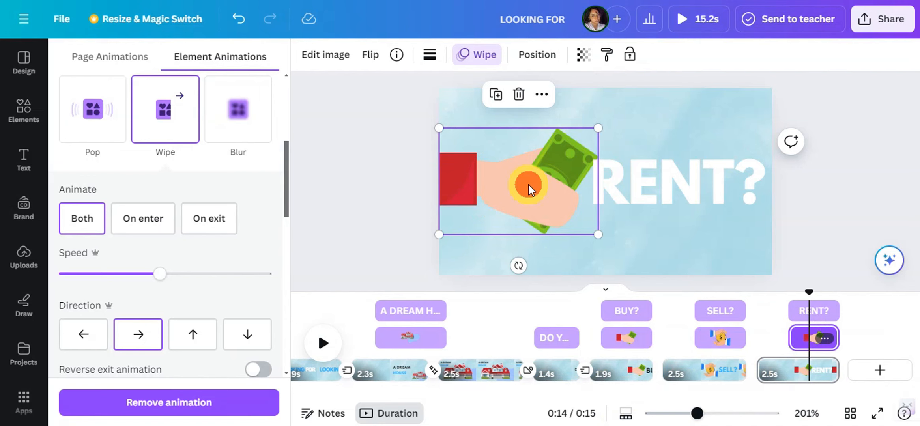
key("Delete")
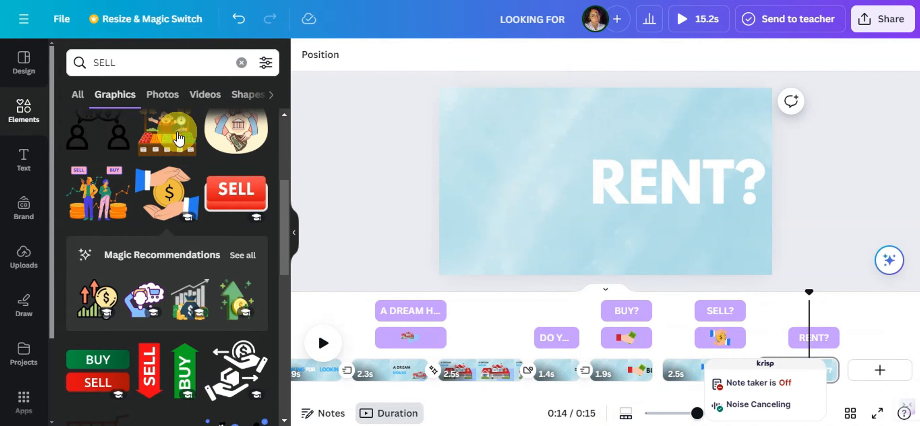
Search graphics for "RENT" and add the orange house with the RENT tag to the "RENT?" page
left_click(160, 63)
key("BackSpace")
key("BackSpace")
key("BackSpace")
key("BackSpace")
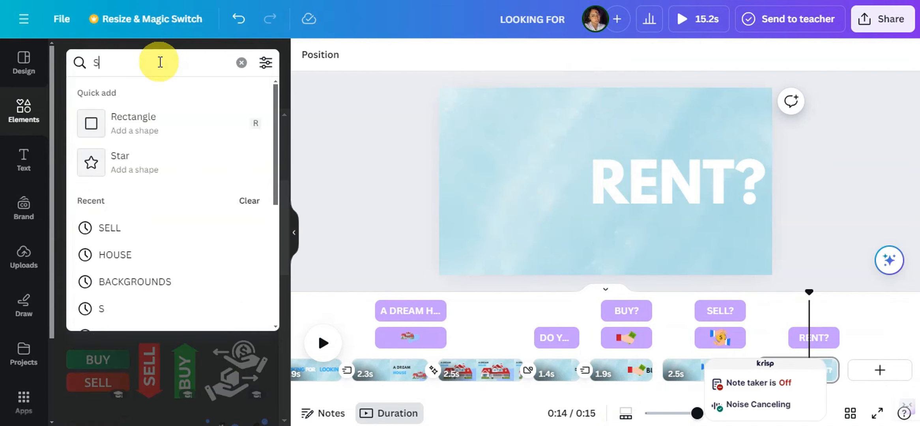
type("RENT")
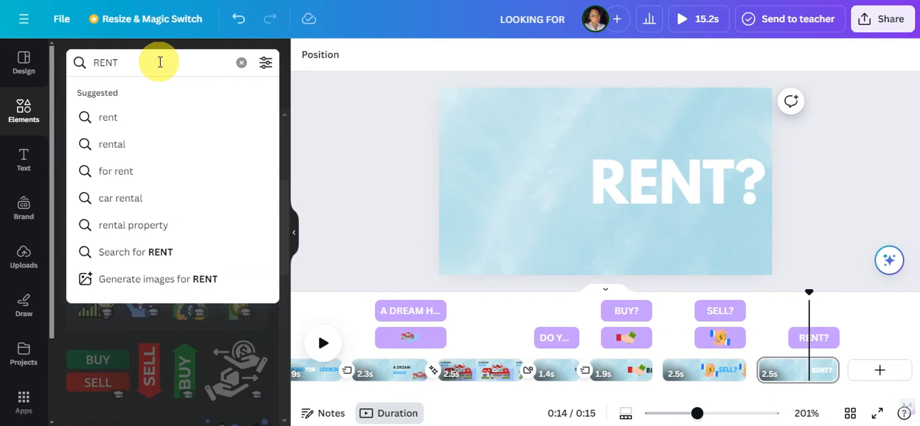
key("Return")
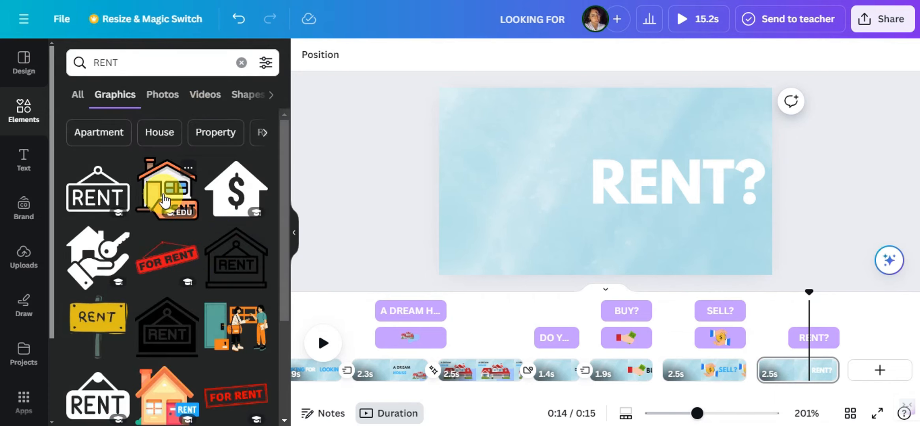
left_click(164, 199)
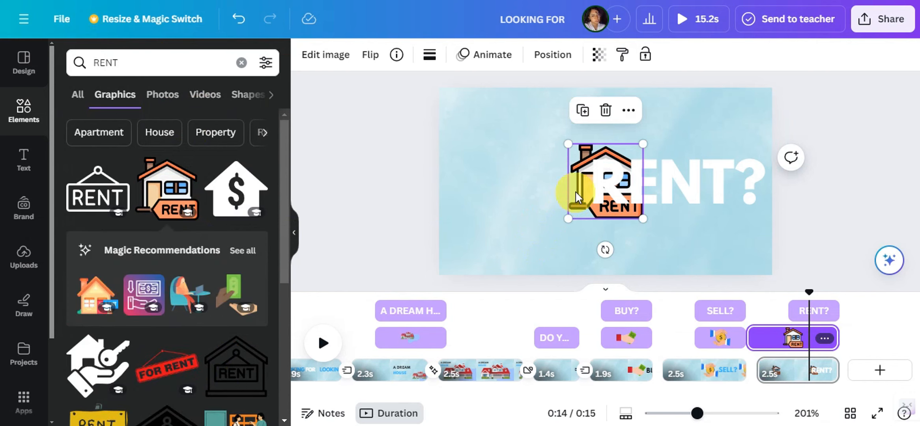
Enlarge the house graphic and position it in the empty space before the "RENT?" text
left_click_drag(532, 195, 467, 195)
left_click_drag(535, 153, 607, 128)
left_click_drag(492, 179, 494, 193)
Trim the house graphic's start to match the "RENT?" text timing and apply an element animation to it
left_click(785, 340)
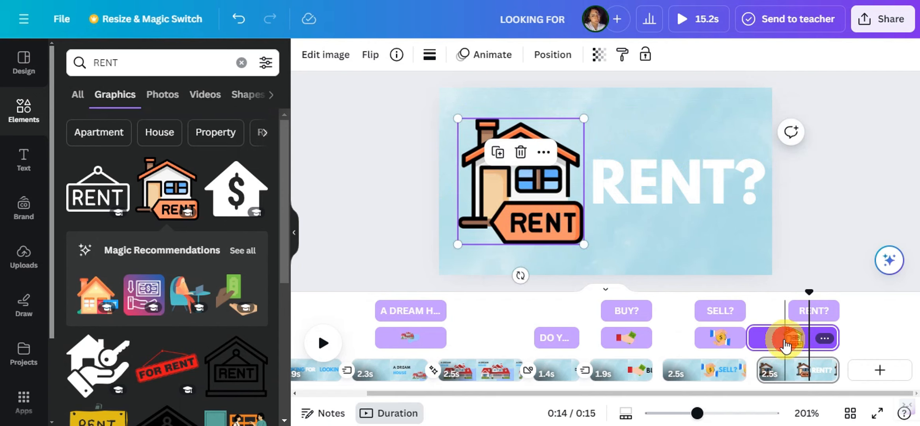
left_click_drag(754, 341, 796, 347)
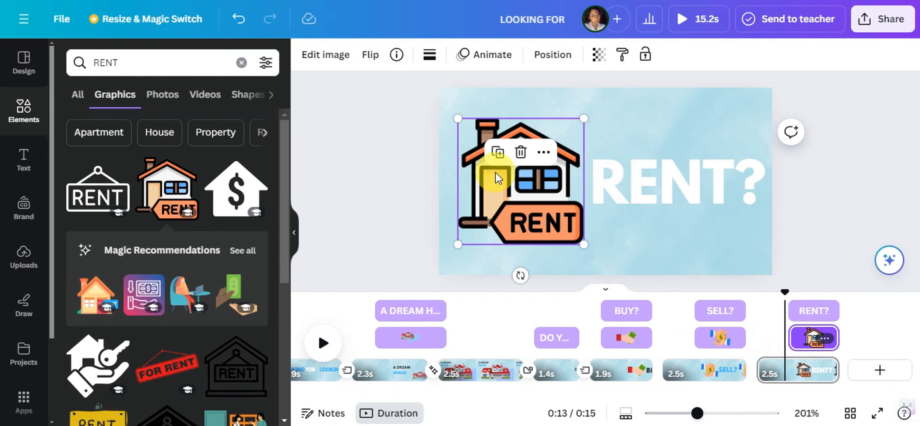
left_click(487, 54)
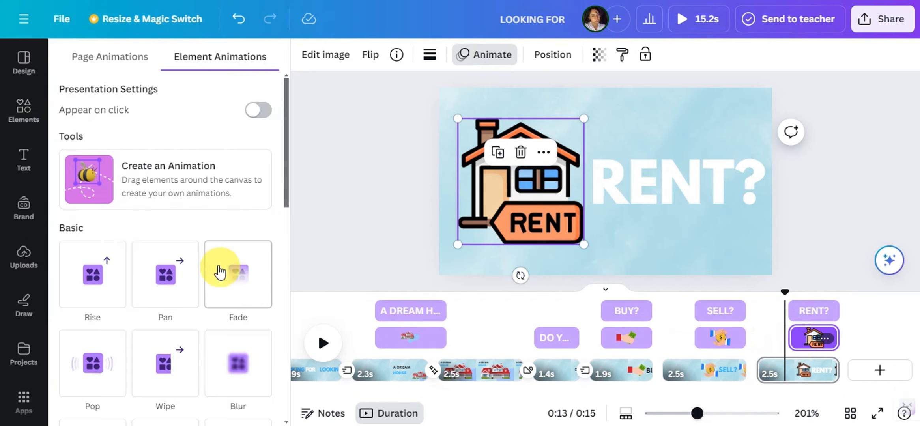
scroll(220, 265, "down", 3)
left_click(178, 243)
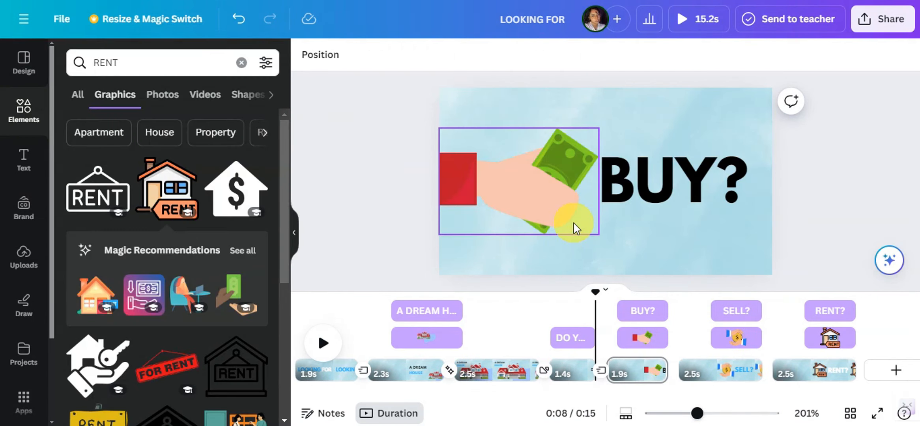
Add a Match & Move transition between the "BUY?" and "SELL?" pages
mouse_move(679, 381)
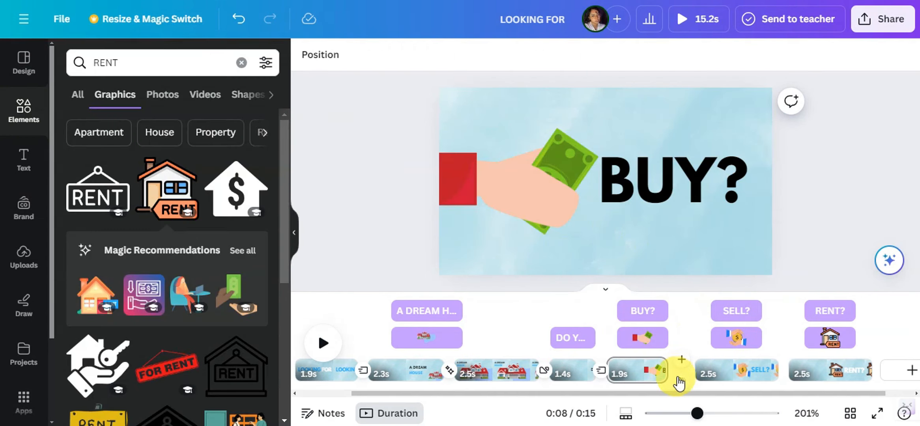
left_click(681, 382)
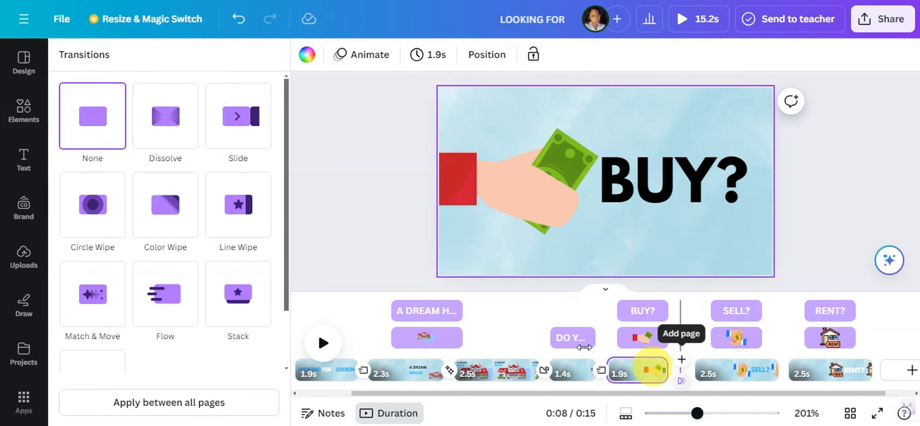
left_click(89, 301)
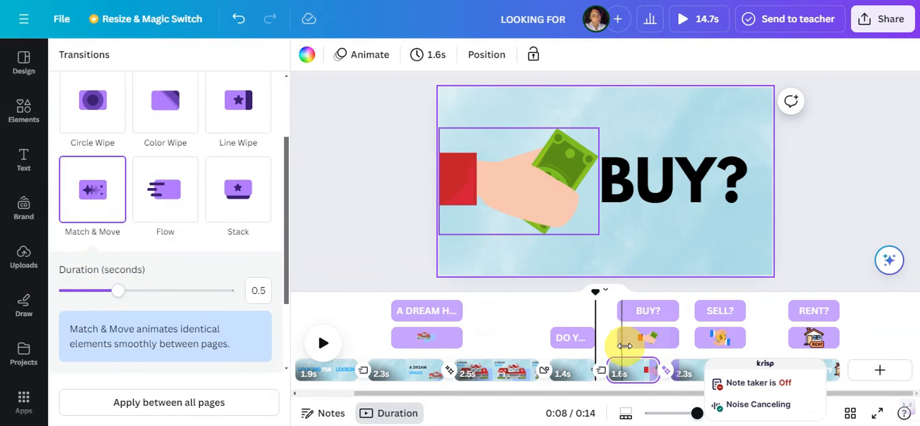
Extend the start of the coin graphic and the "SELL?" text so both span the whole "SELL?" page
left_click(702, 342)
left_click_drag(701, 337, 643, 336)
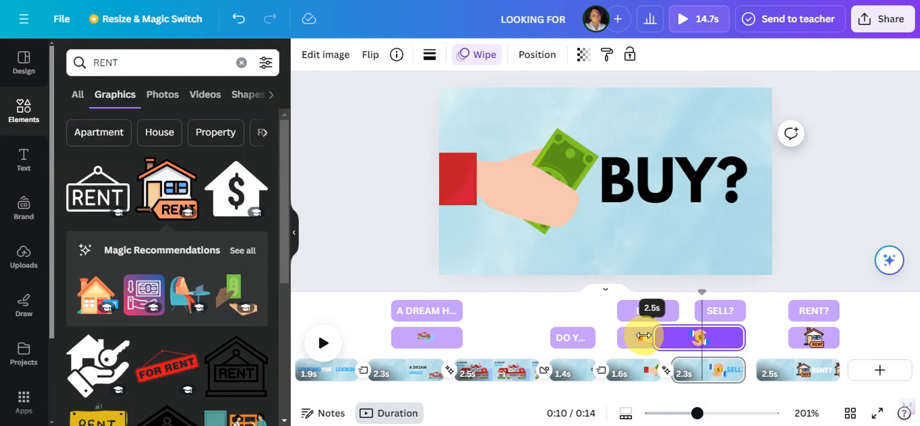
left_click_drag(698, 308, 649, 319)
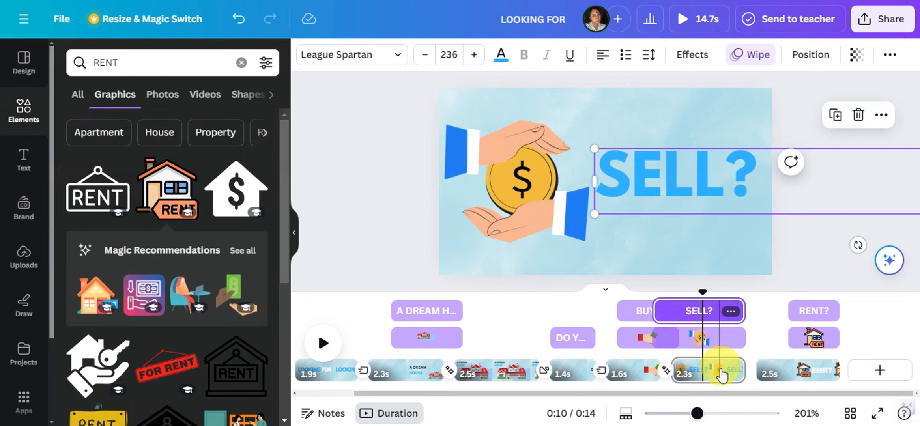
Trim the "SELL?" page and the "RENT?" page to a duration of 2.0 s each
left_click(720, 369)
left_click_drag(741, 370, 723, 372)
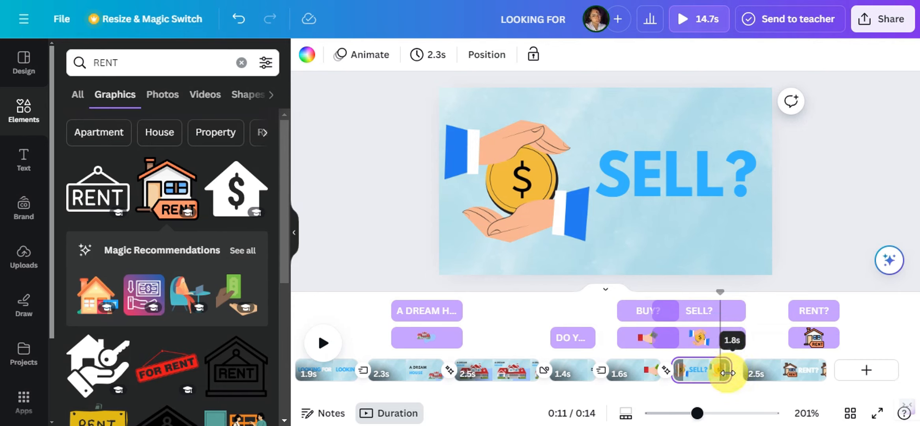
left_click_drag(731, 375, 730, 367)
left_click(783, 377)
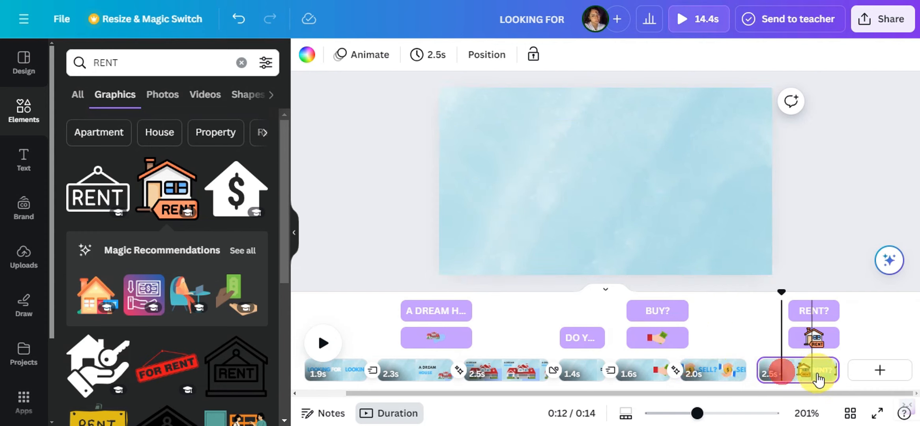
left_click_drag(830, 370, 811, 370)
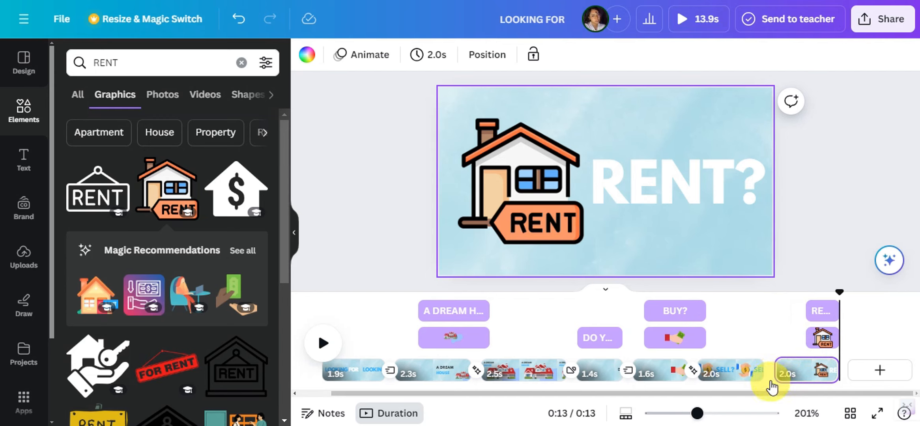
Add a Match & Move transition between the "SELL?" and "RENT?" pages
left_click_drag(757, 368, 775, 375)
left_click(775, 379)
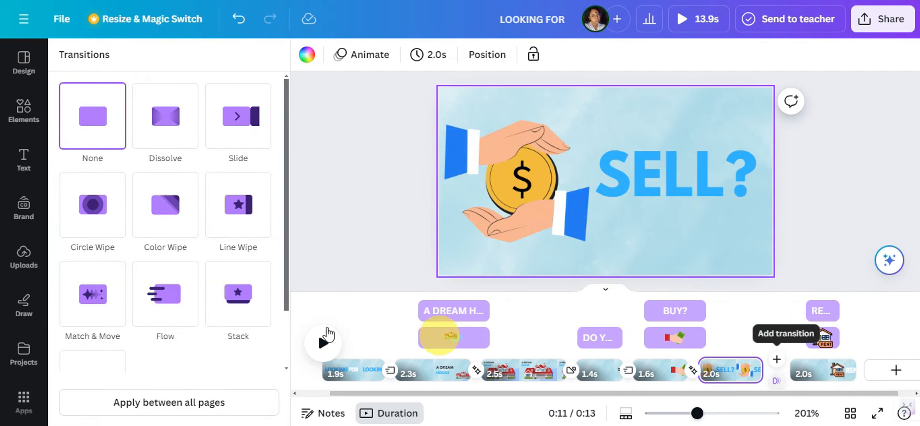
left_click(84, 294)
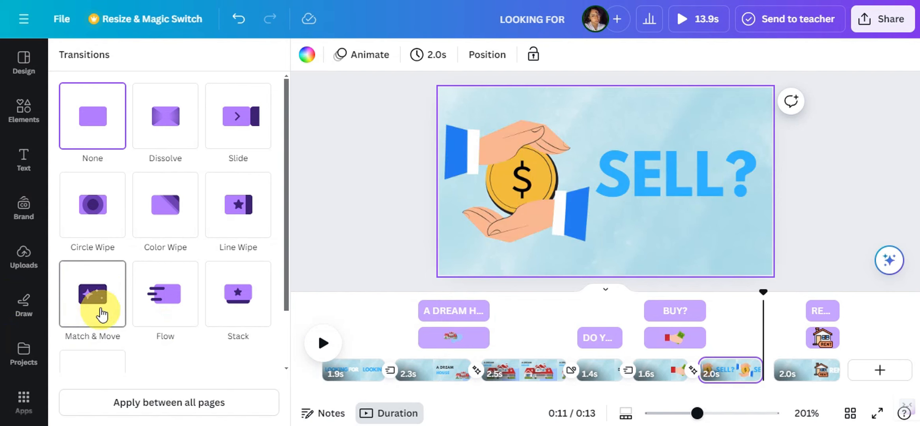
left_click(97, 310)
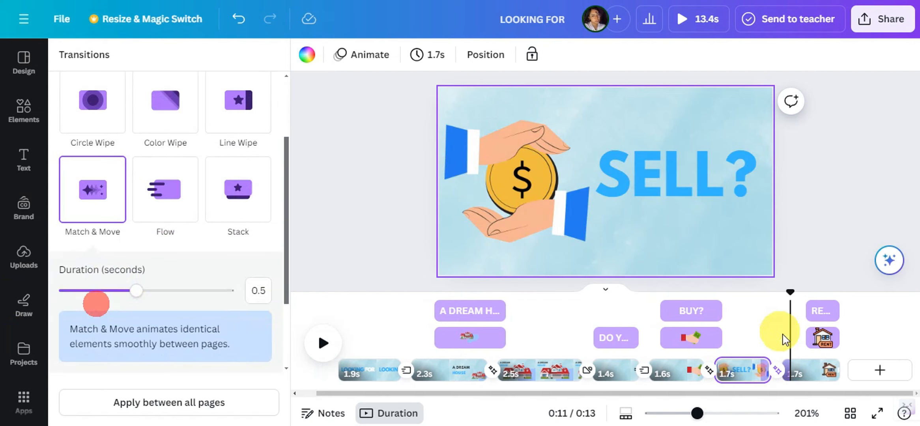
Extend the start of the house graphic and the "RENT?" text across their whole page, and preview playback from the "BUY?" page
left_click(816, 342)
left_click_drag(787, 337, 765, 337)
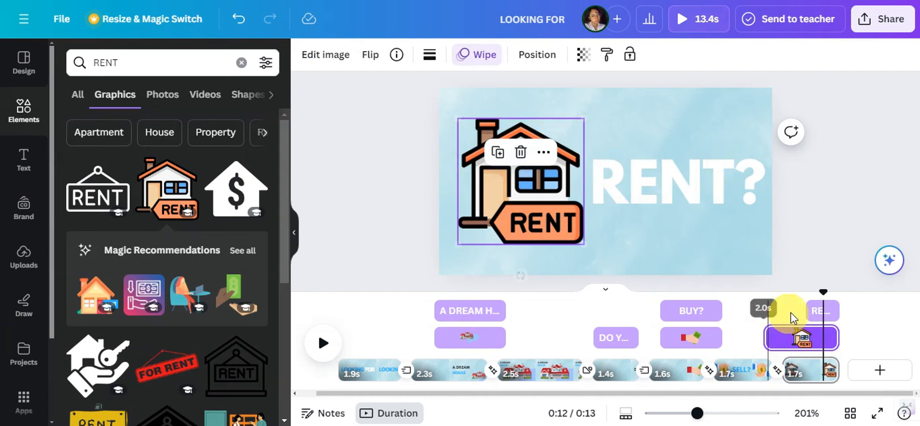
left_click(809, 311)
left_click_drag(807, 311, 764, 311)
left_click(712, 311)
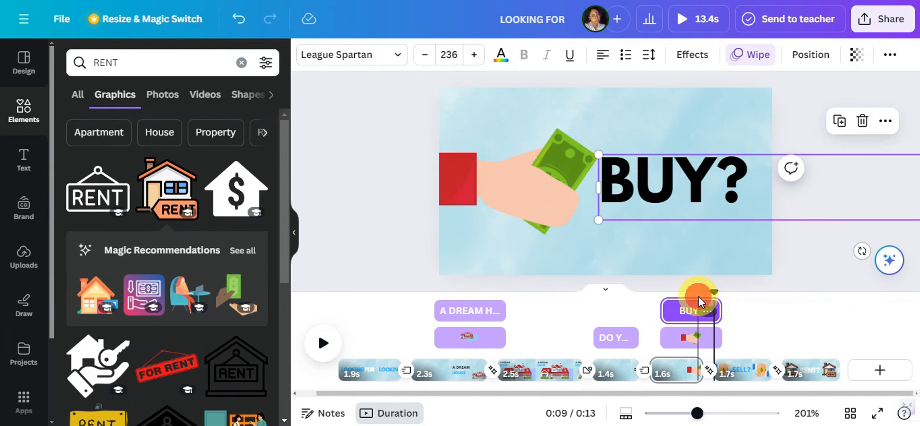
key("space")
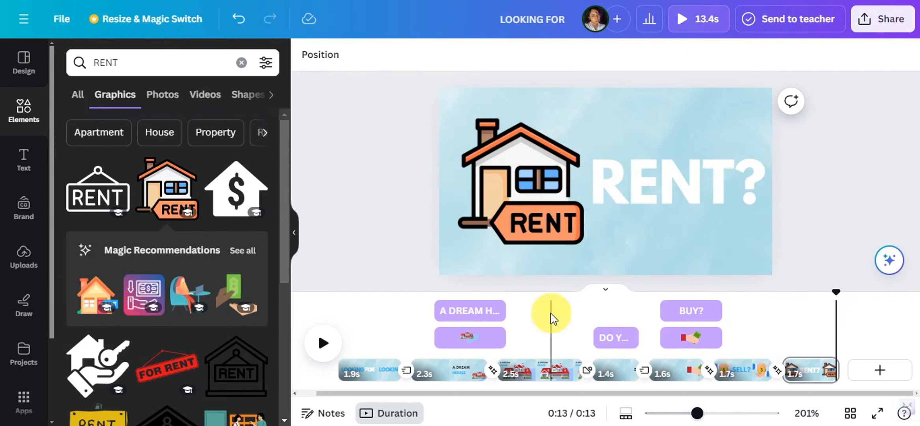
Duplicate the "RENT?" page and delete the house graphic and the text from the copy
right_click(803, 370)
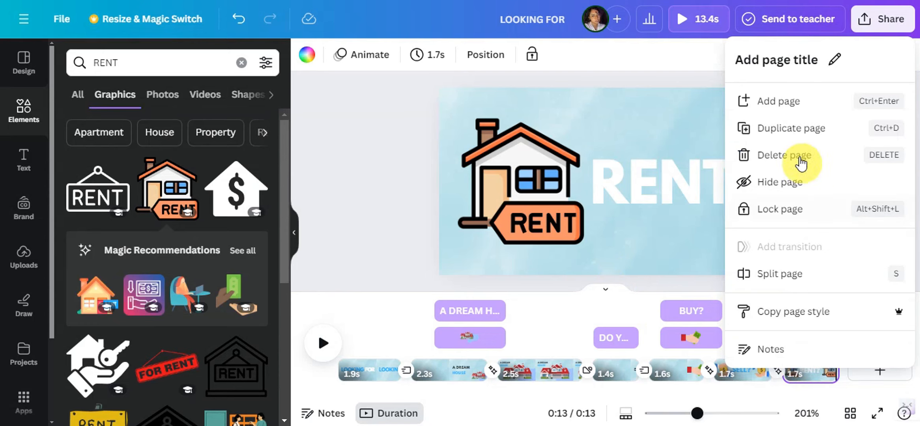
left_click(790, 128)
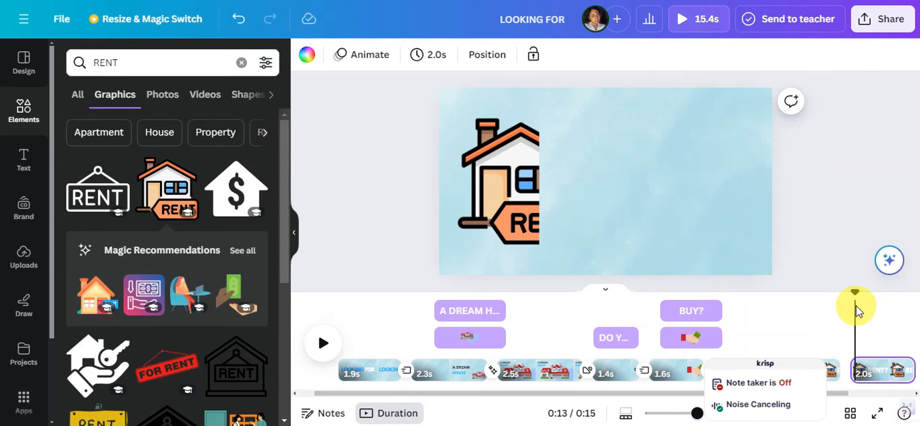
left_click(873, 309)
left_click(539, 171)
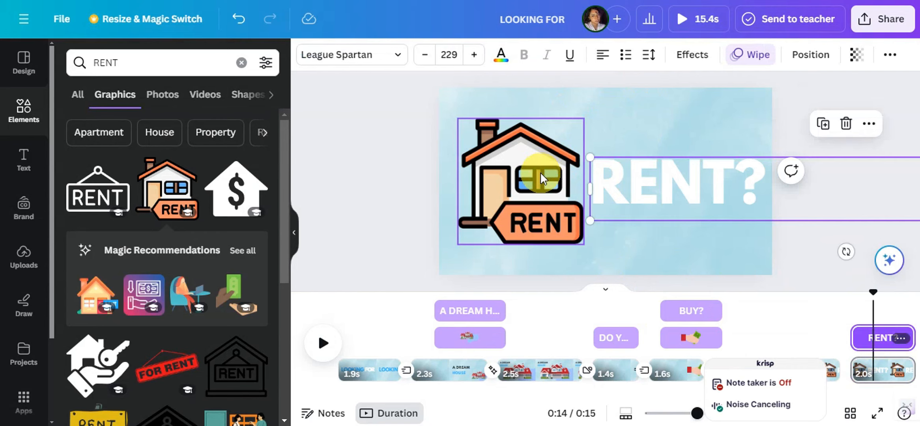
left_click(508, 173)
key("Delete")
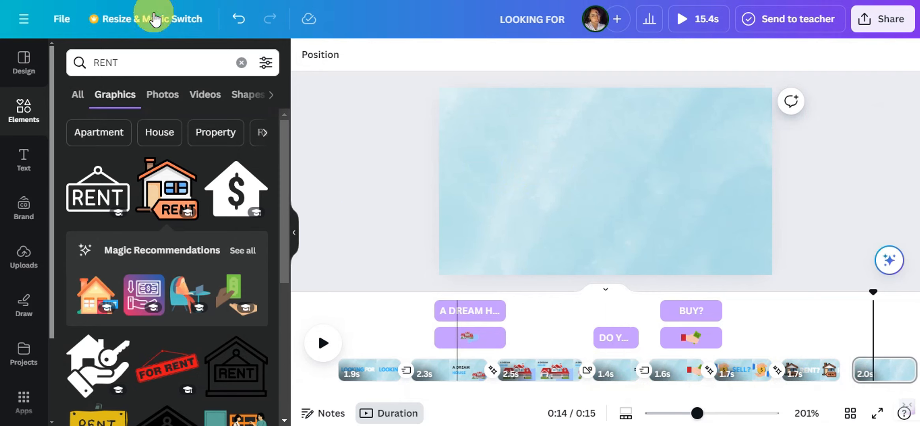
Search elements for "CIRCLE" and add the solid circle shape to the empty last page
left_click(241, 97)
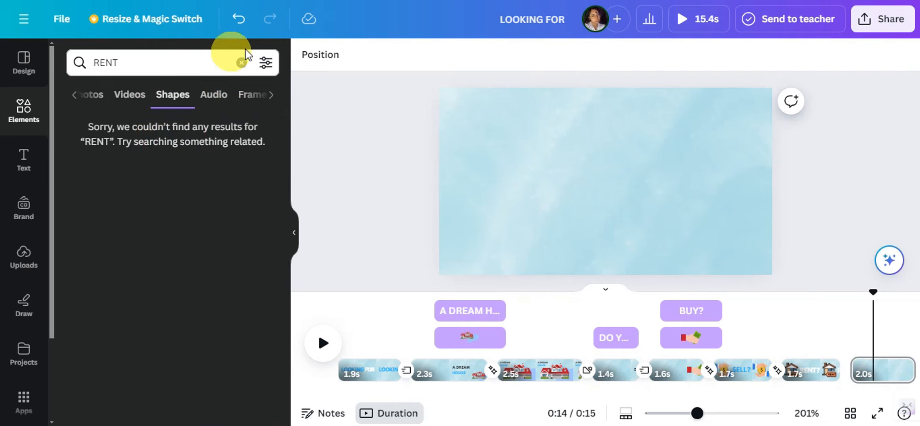
left_click(239, 63)
type("CIRCL")
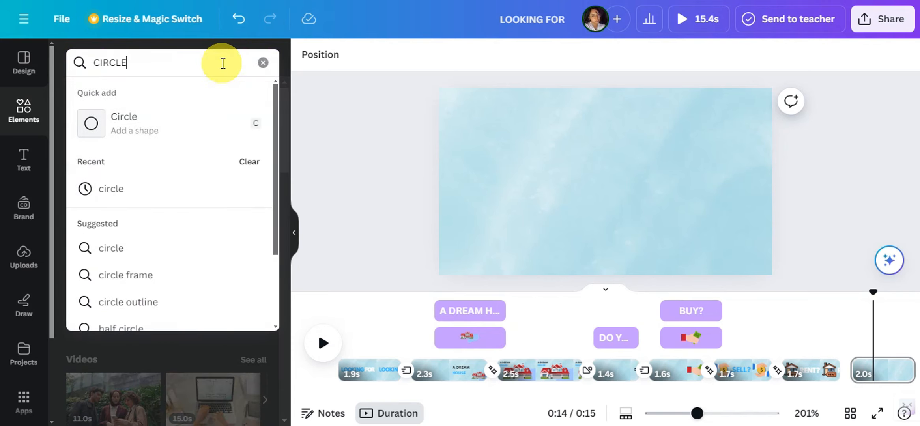
key("Return")
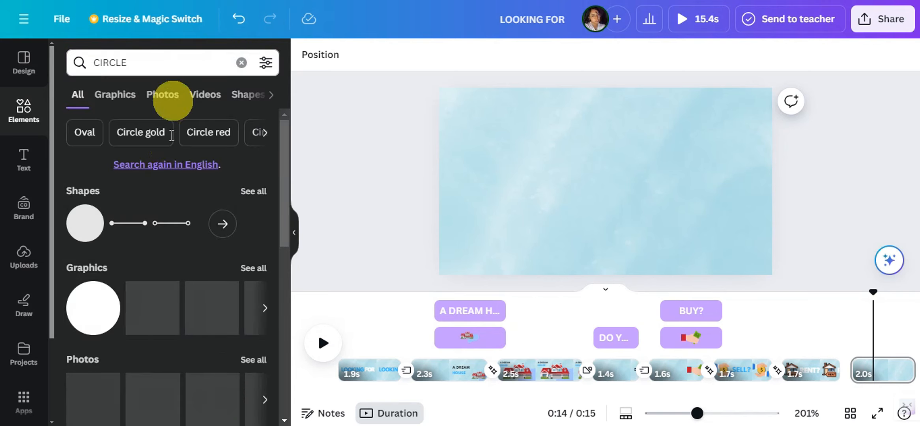
left_click(84, 231)
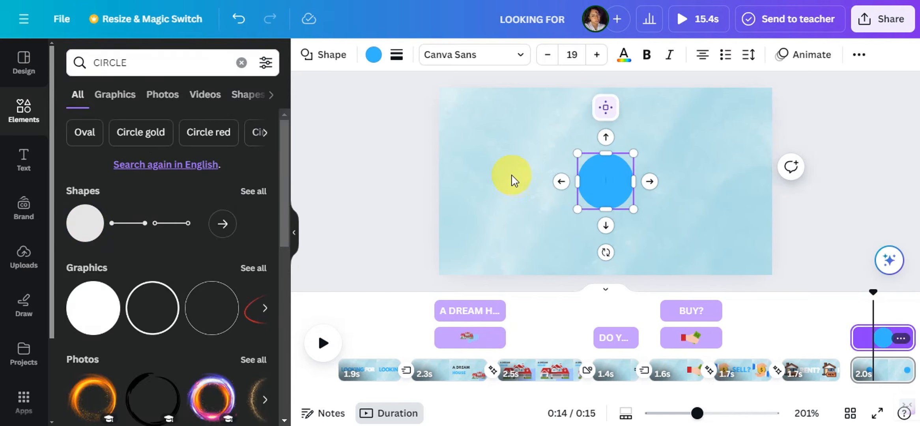
Enlarge the blue circle to about 2,115 wide and position it to cover the page except a curved strip along one side
left_click_drag(582, 212, 475, 312)
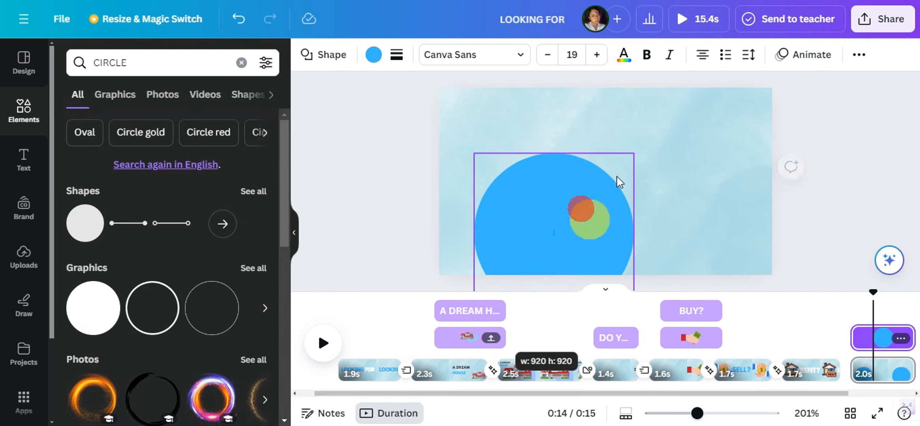
left_click_drag(635, 154, 853, 75)
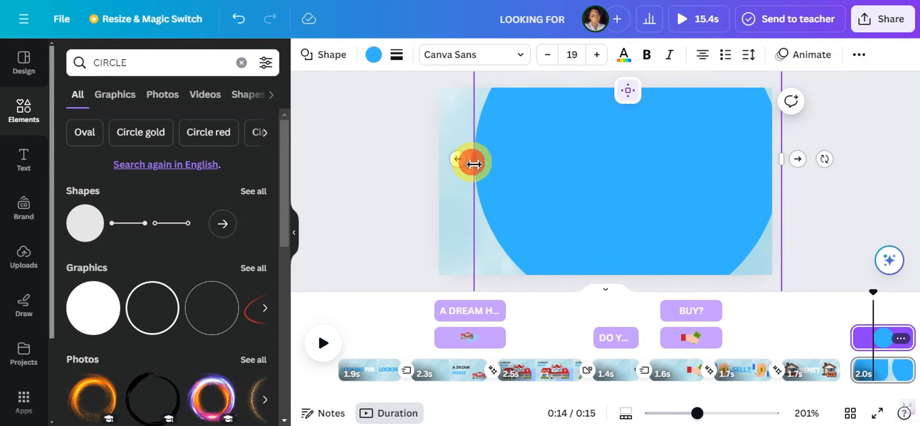
left_click_drag(473, 163, 323, 227)
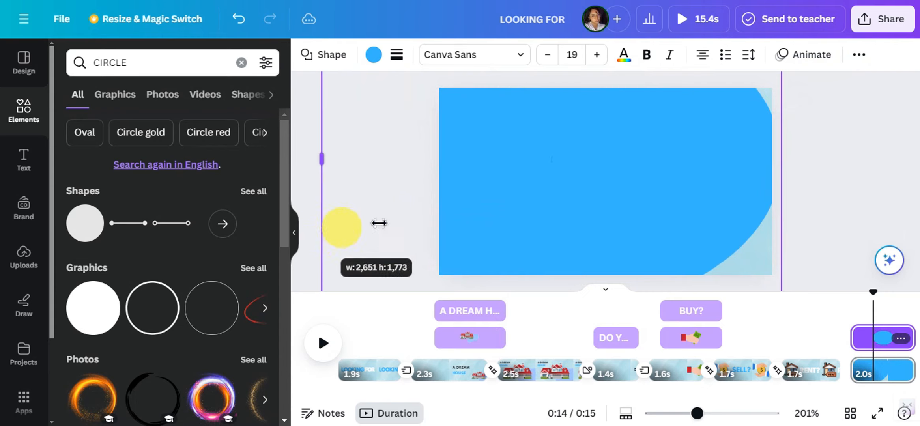
left_click_drag(379, 224, 494, 209)
scroll(539, 195, "down", 3)
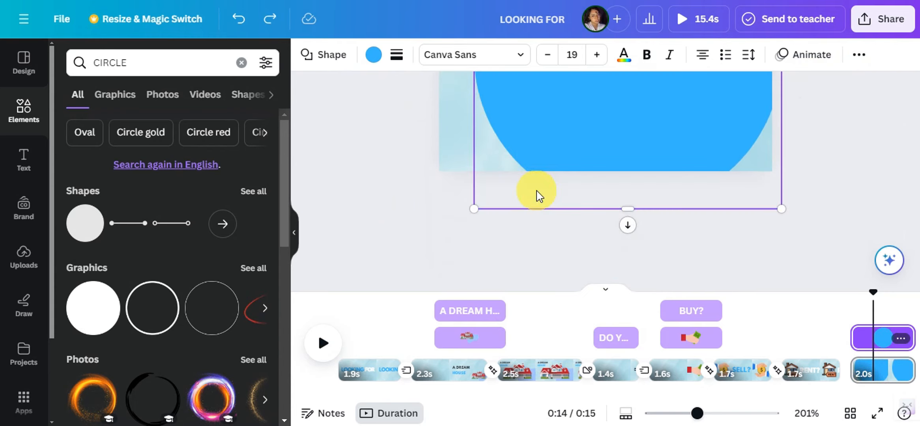
left_click_drag(804, 224, 852, 256)
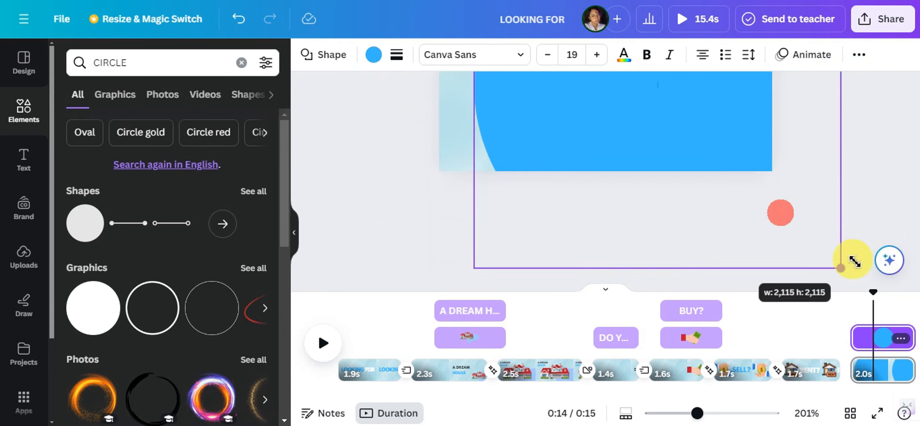
left_click_drag(682, 95, 665, 122)
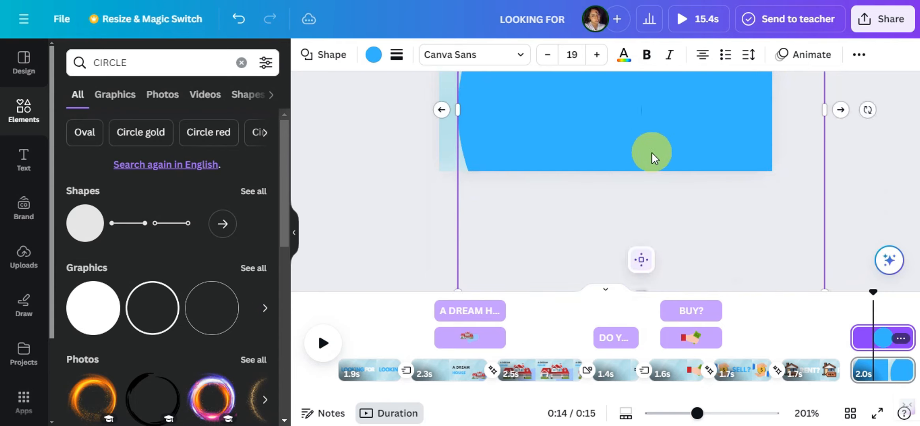
scroll(647, 157, "up", 3)
left_click_drag(577, 175, 640, 173)
left_click(357, 150)
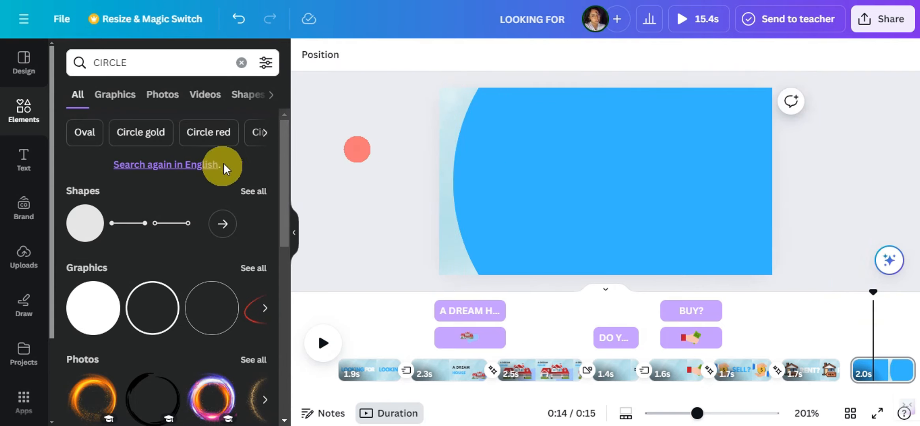
Add a heading reading "WE CAN" on top of the blue circle
left_click(33, 160)
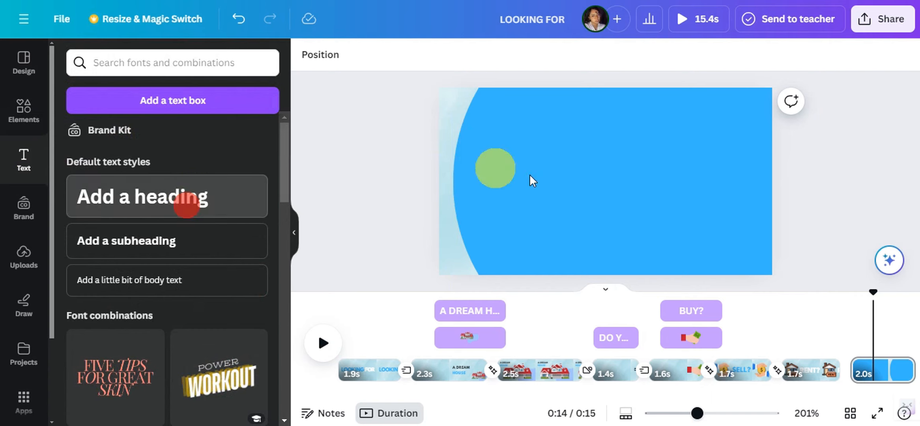
left_click(188, 197)
type("WE CAN")
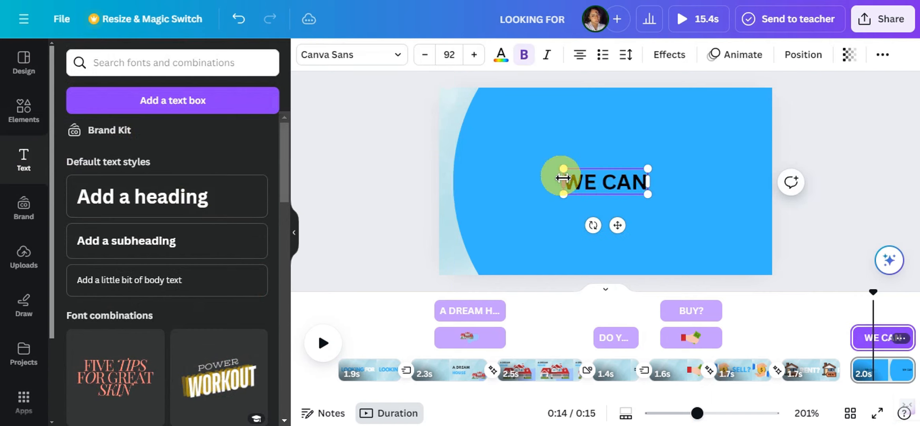
Style the "WE CAN" heading in white League Spartan and enlarge it to more than twice its size
left_click(592, 183)
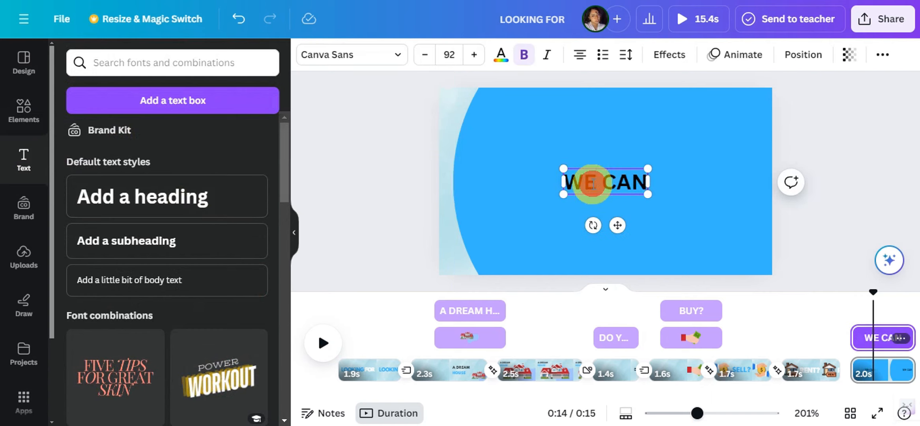
double_click(593, 183)
left_click(398, 59)
left_click(386, 59)
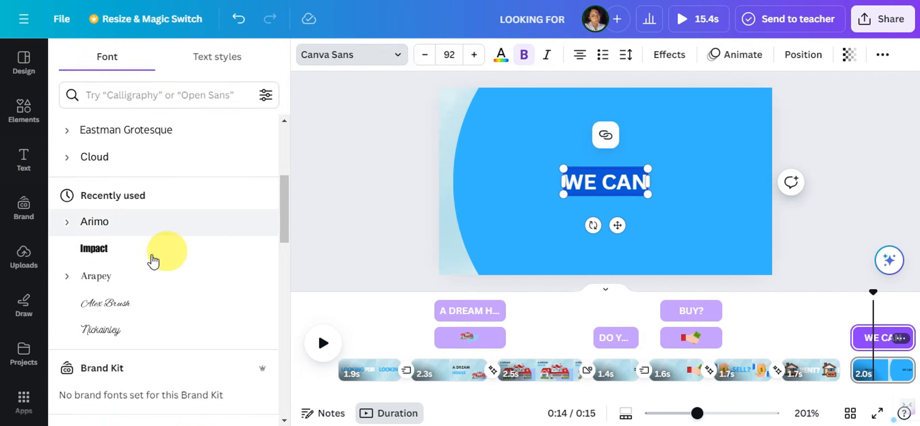
scroll(128, 174, "down", 1)
scroll(148, 261, "down", 6)
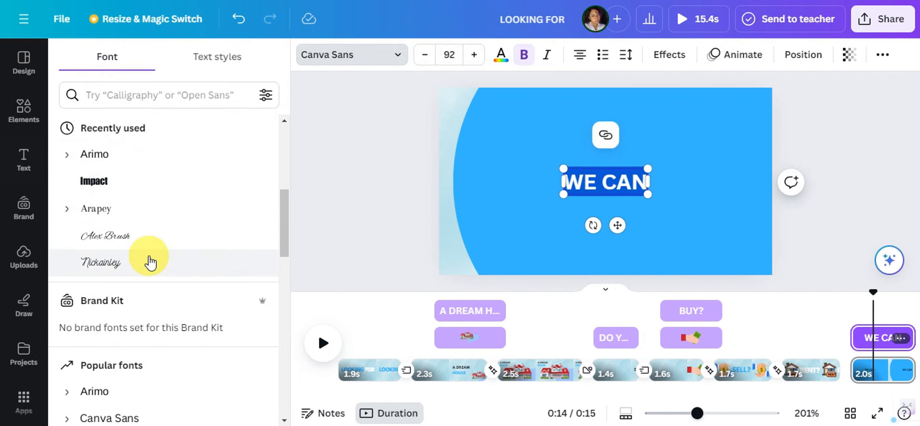
left_click(157, 352)
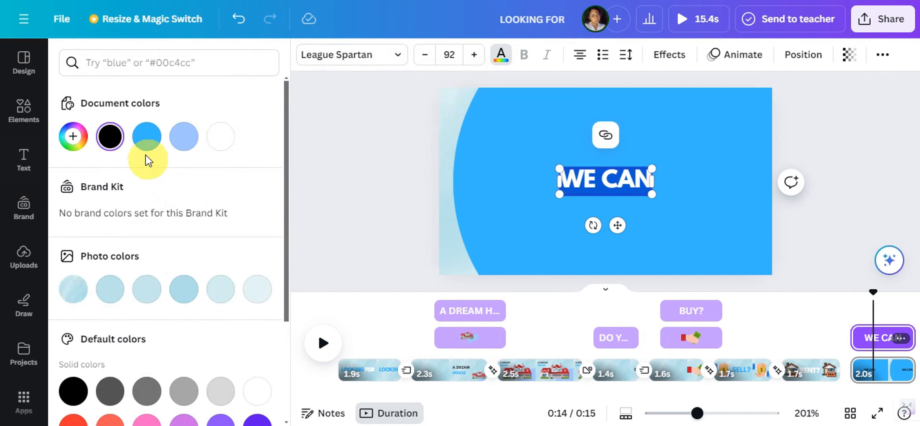
left_click(220, 137)
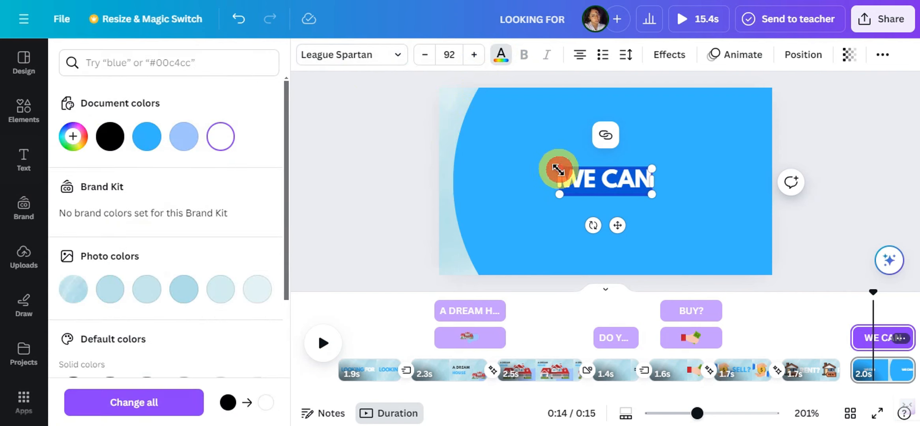
left_click_drag(558, 170, 397, 124)
left_click(764, 215)
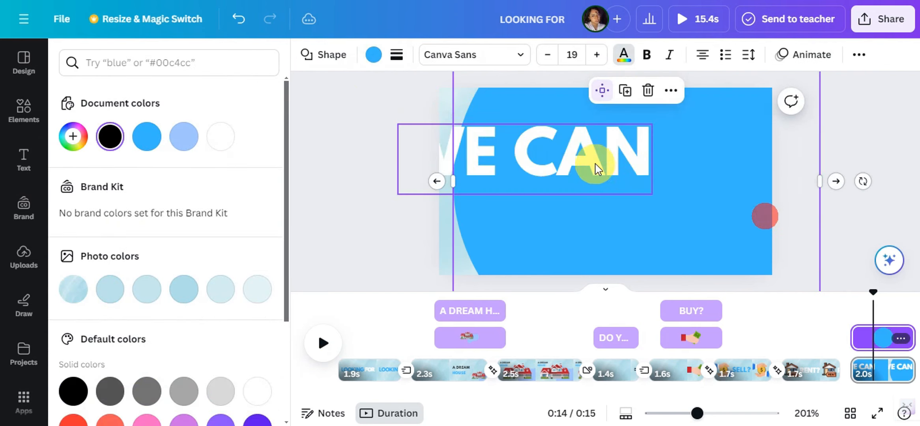
left_click_drag(598, 169, 653, 184)
key("ctrl+z")
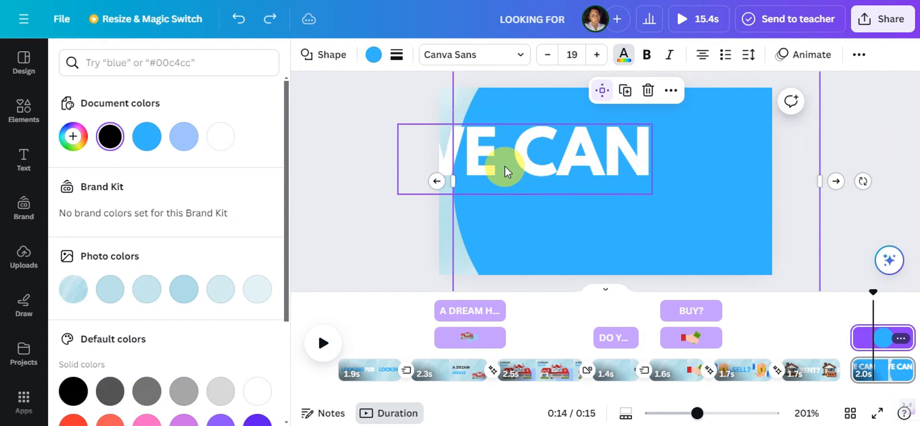
Move the "WE CAN" heading fully onto the page and center it horizontally over the blue circle
left_click(507, 171)
left_click_drag(538, 158, 620, 190)
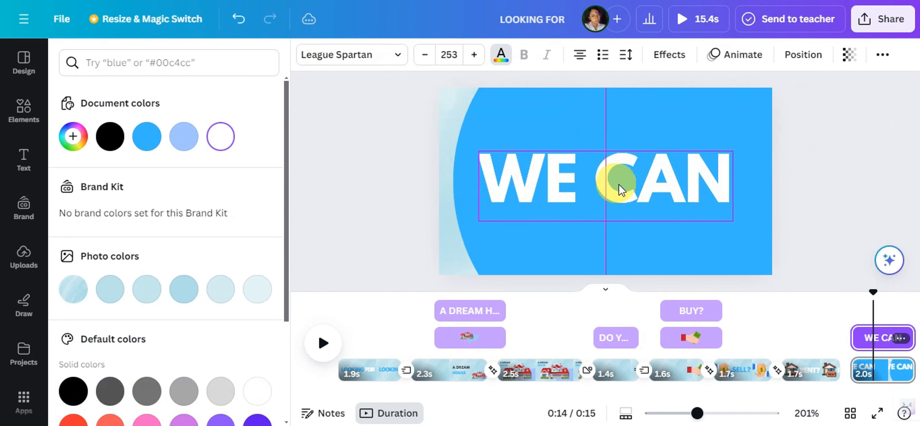
left_click(835, 164)
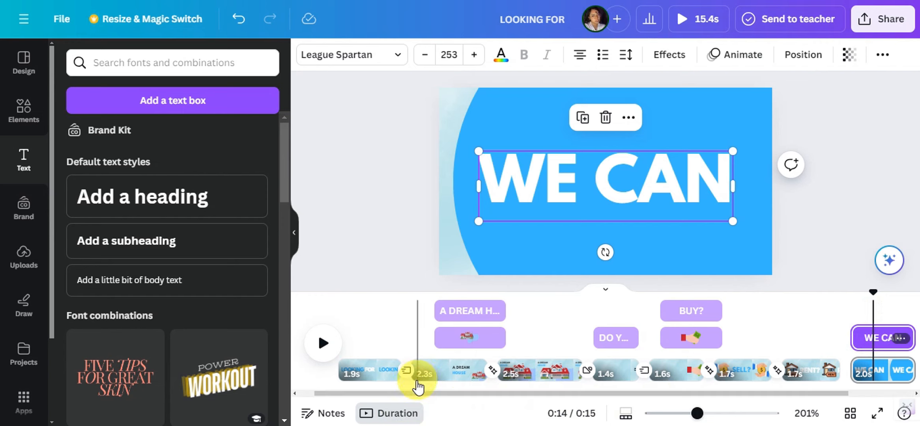
Shorten the "WE CAN" heading's timing and trim the last page to 1.3 seconds
left_click_drag(408, 393, 472, 393)
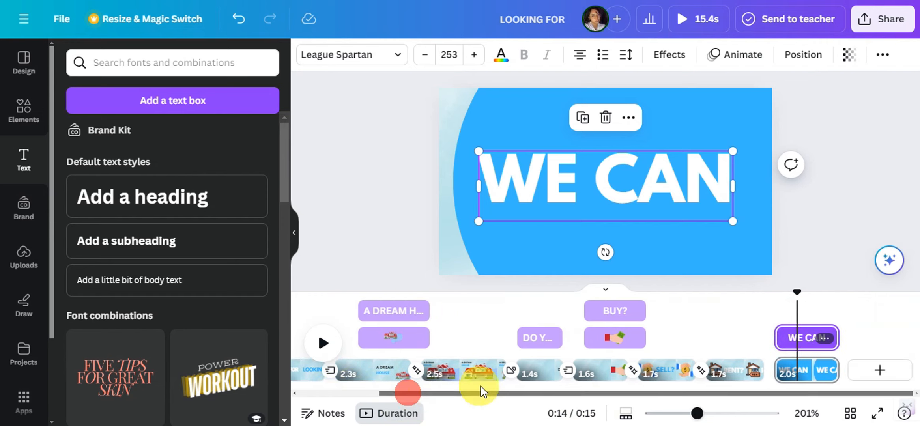
left_click(824, 338)
left_click_drag(833, 343, 801, 338)
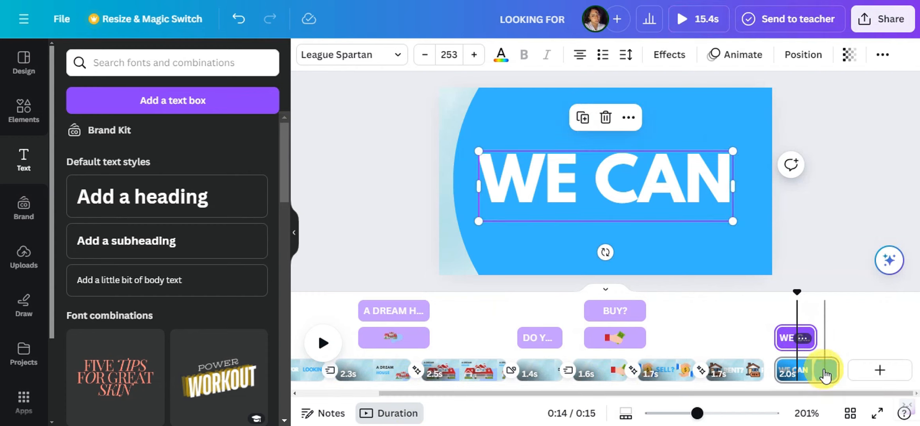
left_click(832, 370)
left_click_drag(833, 370, 822, 370)
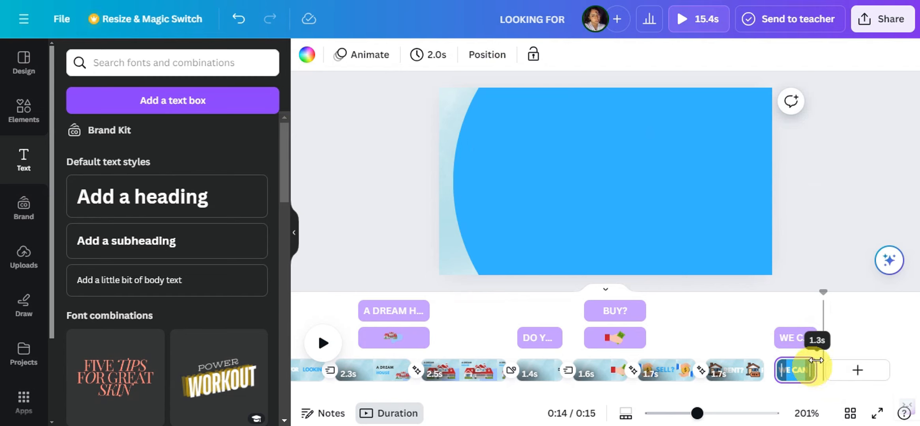
left_click_drag(816, 360, 816, 360)
Add a Flow transition between the "RENT?" page and the "WE CAN" page, and play it back
left_click_drag(792, 301, 794, 382)
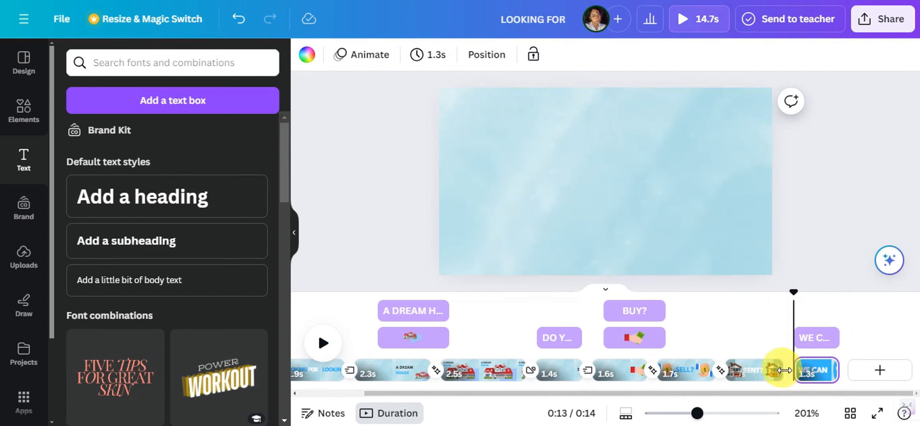
left_click(795, 376)
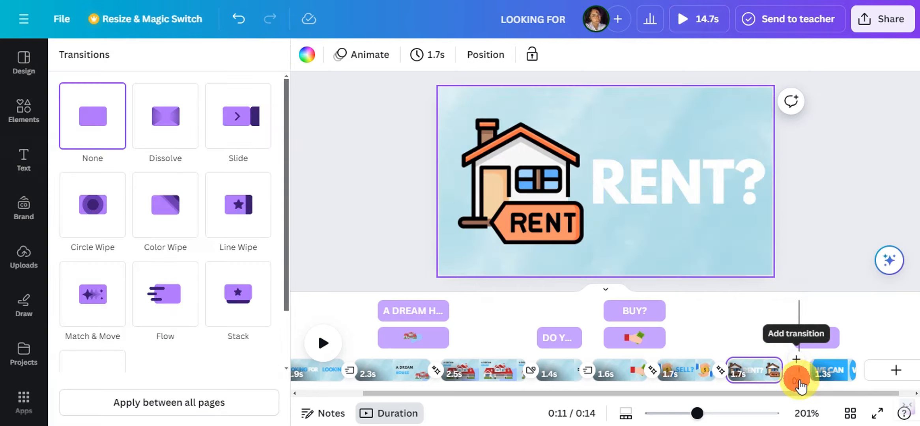
left_click(161, 302)
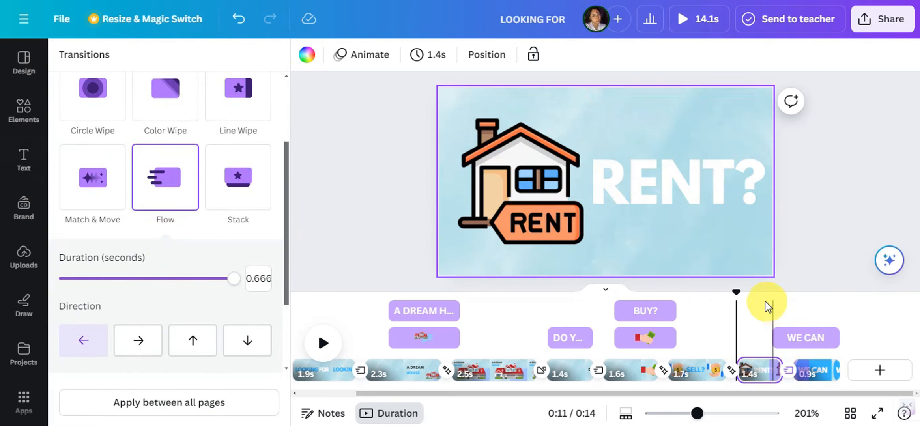
left_click(765, 301)
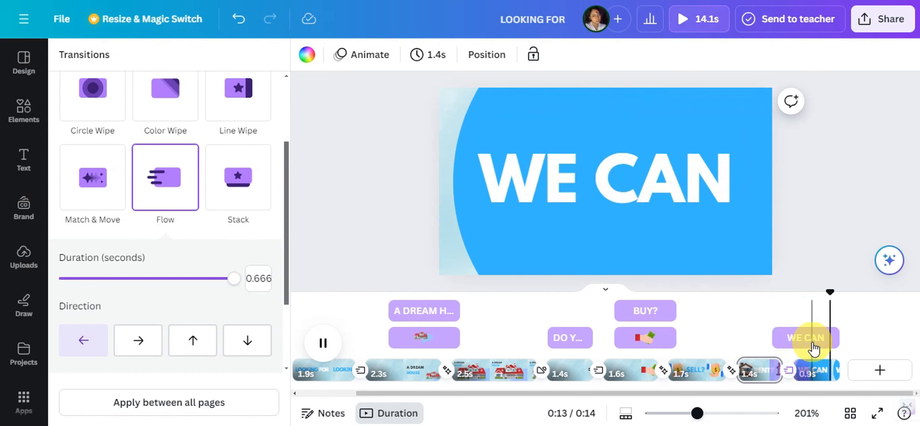
Apply the Baseline text animation to the "WE CAN" heading
left_click(823, 338)
left_click(813, 347)
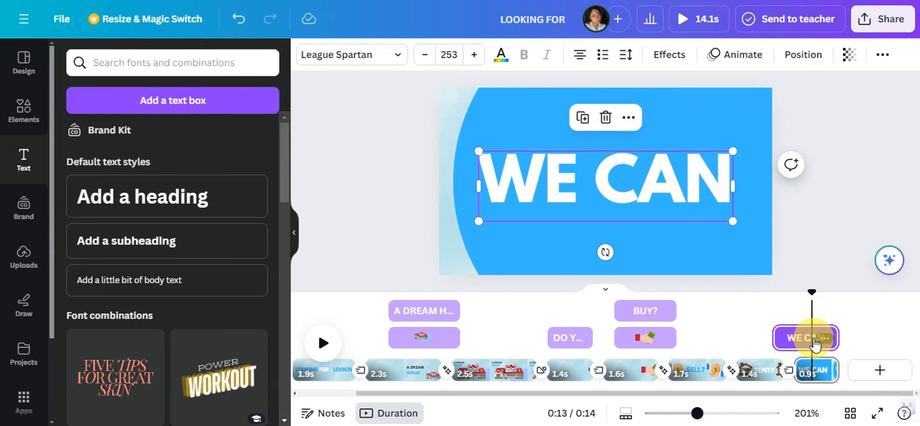
left_click(724, 57)
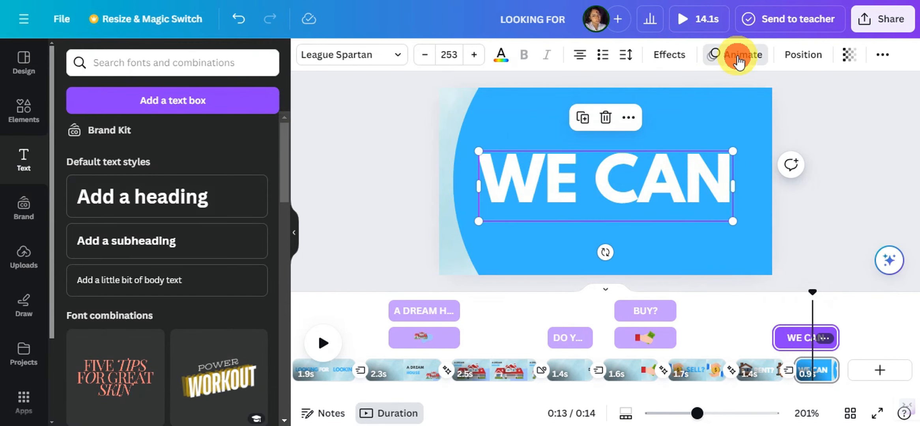
scroll(201, 191, "down", 10)
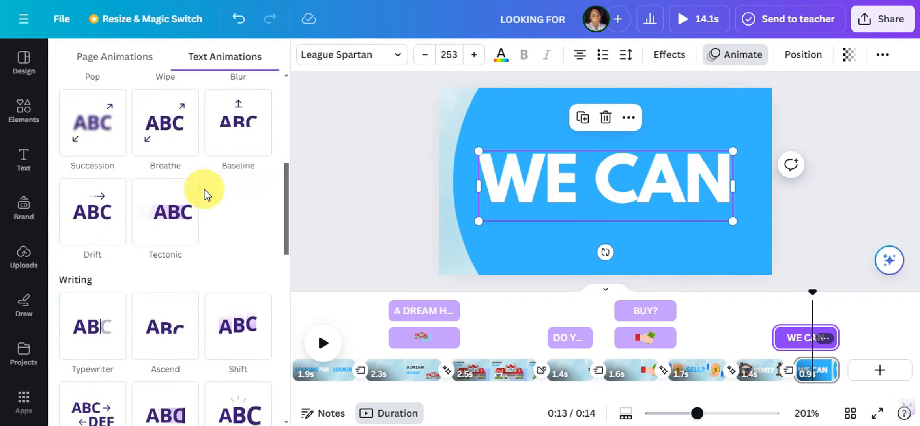
scroll(197, 158, "up", 3)
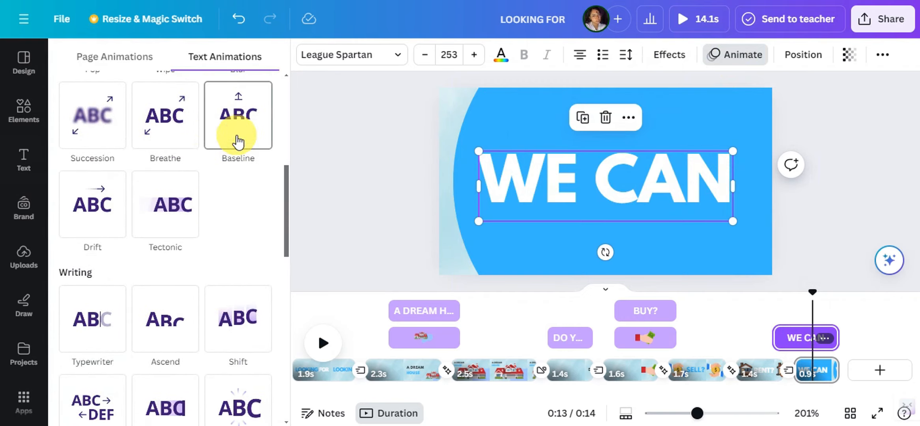
left_click(237, 134)
Delay the start of the "WE CAN" heading on its page's timeline and preview the animated result
mouse_move(774, 338)
left_mouse_down()
mouse_move(802, 339)
mouse_move(789, 334)
left_mouse_up()
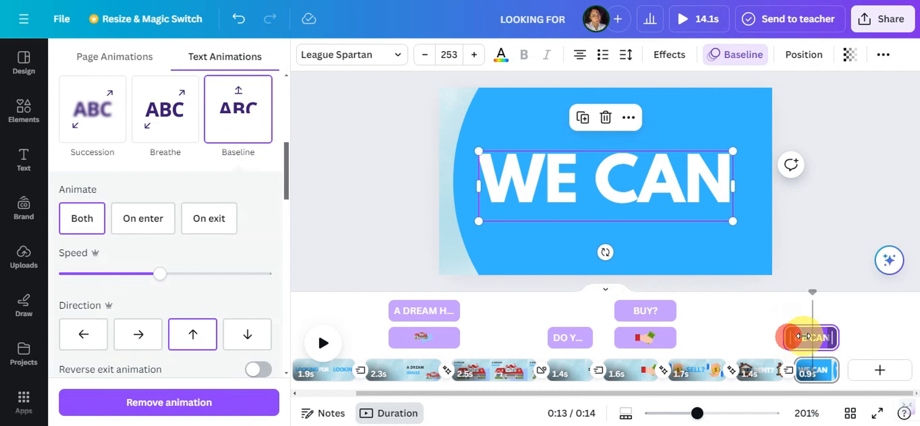
left_click(776, 305)
key("space")
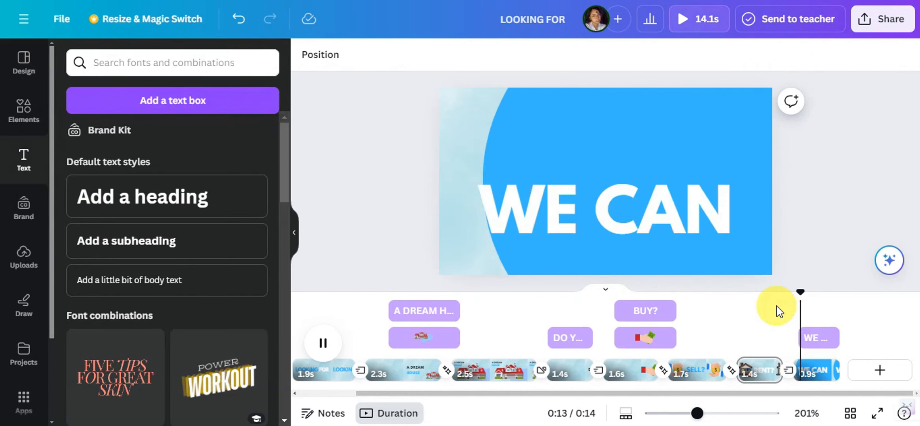
key("space")
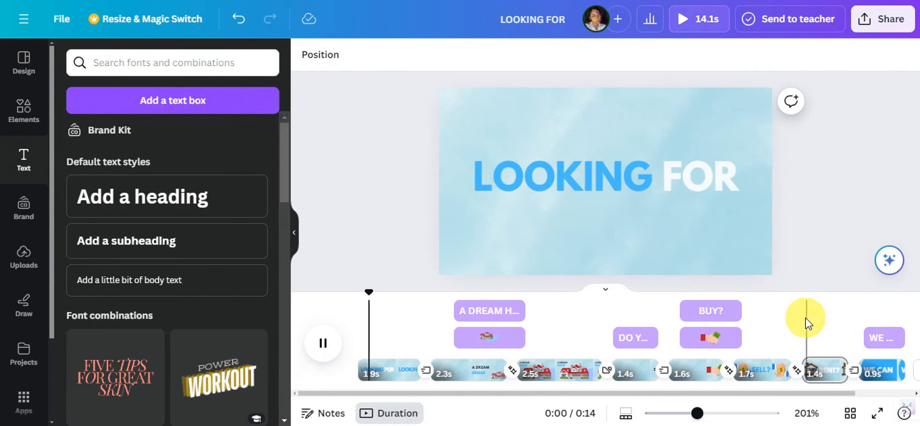
left_click(857, 301)
Duplicate the "WE CAN" page at the end of the video
left_click_drag(579, 394, 700, 380)
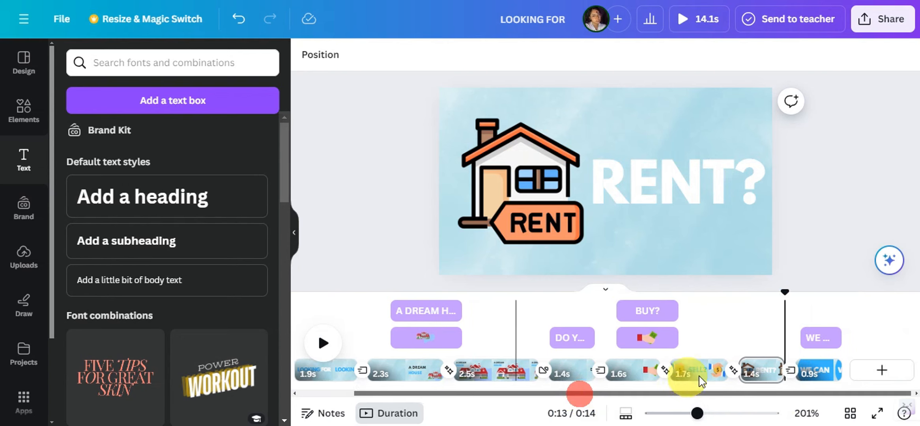
right_click(816, 372)
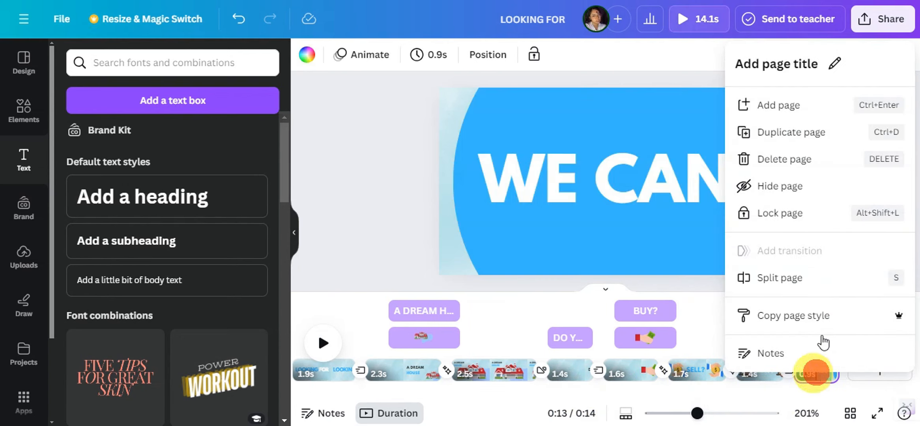
left_click(805, 132)
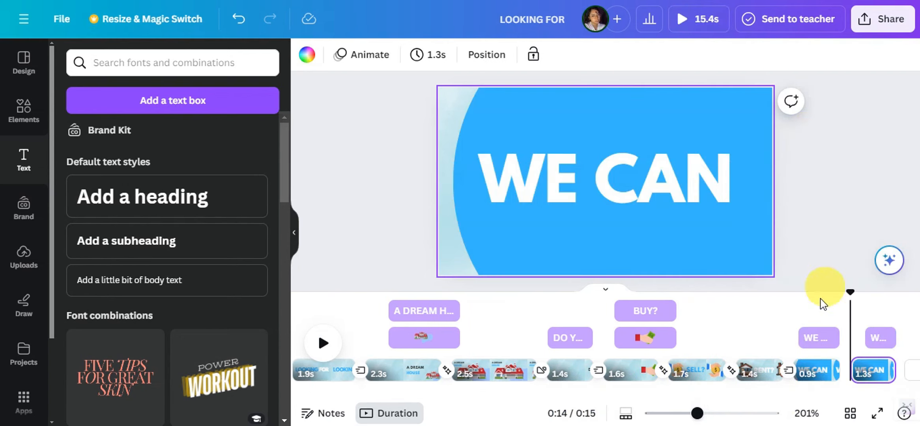
On the duplicated page, shift the blue circle left until it covers only about the left half
left_click_drag(783, 393, 902, 410)
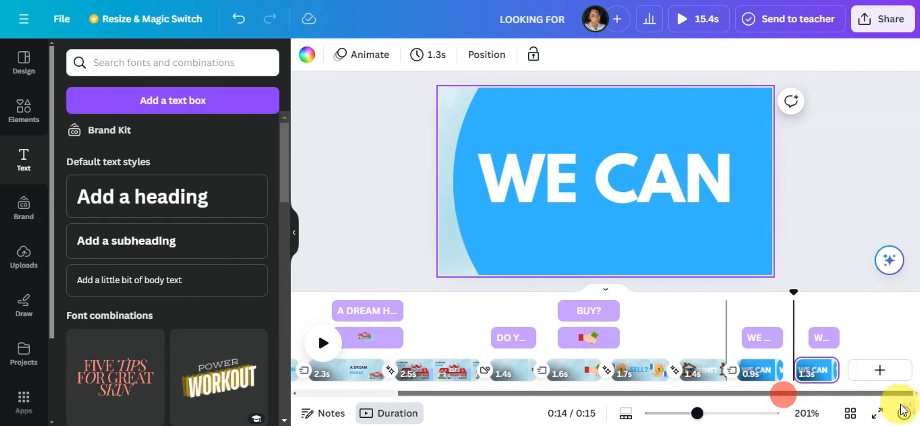
left_click(624, 171)
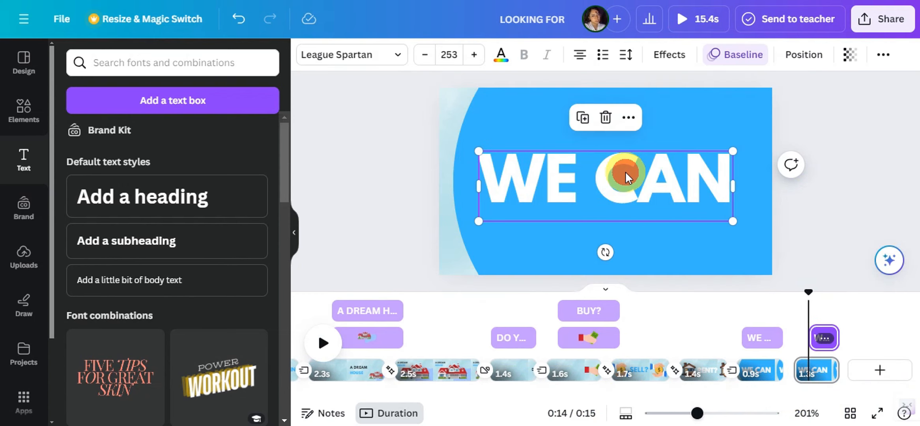
left_click(672, 263)
left_click_drag(672, 248, 503, 261)
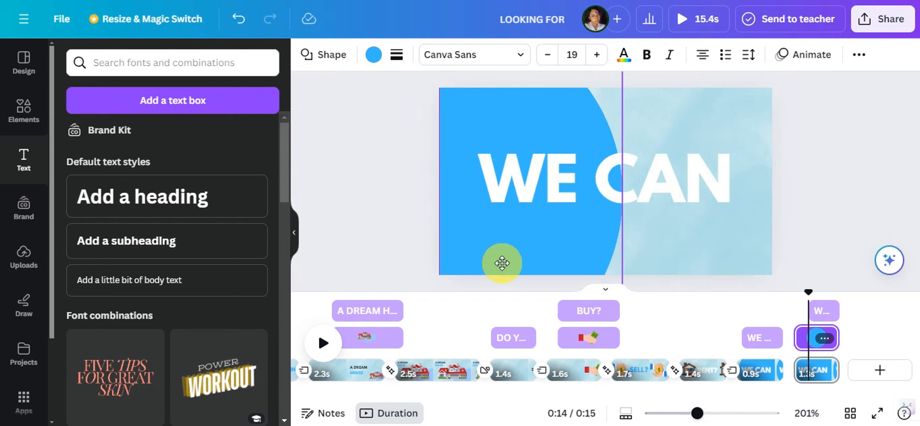
Shrink the duplicated page's "WE CAN" heading to font size 121 and place it inside the blue area
left_click(645, 181)
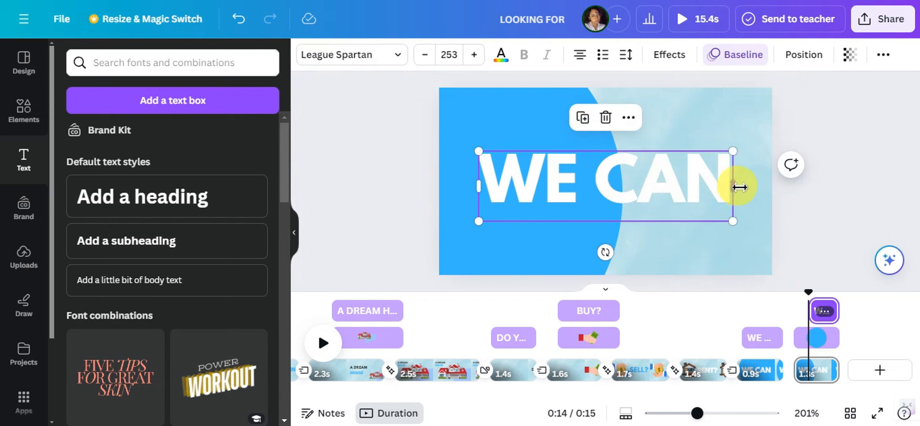
left_click_drag(738, 187, 586, 224)
left_click_drag(570, 259, 559, 179)
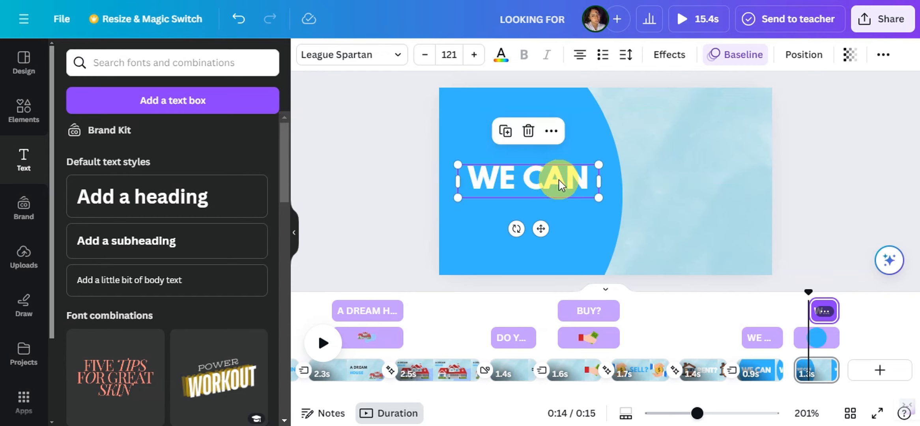
double_click(557, 177)
left_click(594, 180)
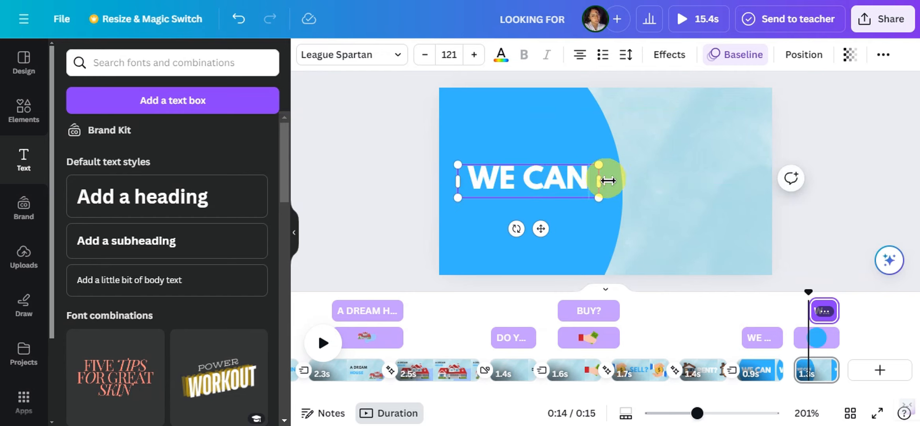
left_click(555, 212)
left_click(566, 180)
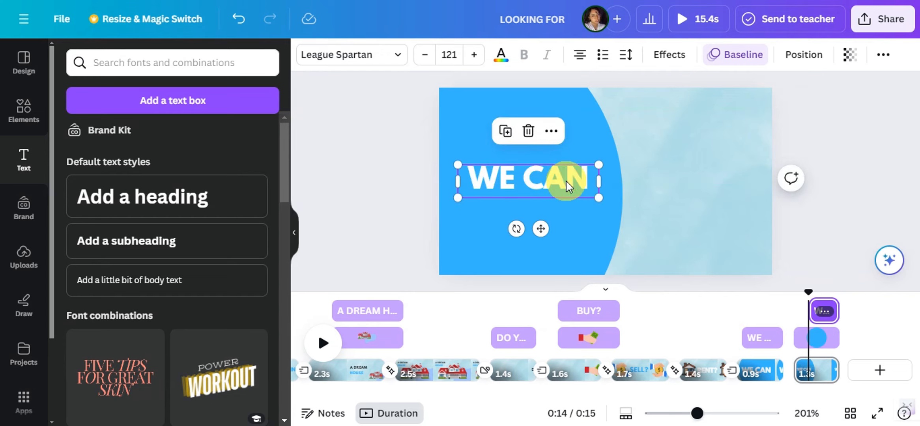
Copy the "WE CAN" heading, place the copy beside it on the light background, and change its text to "HELP YOU"
right_click(565, 181)
left_click(605, 46)
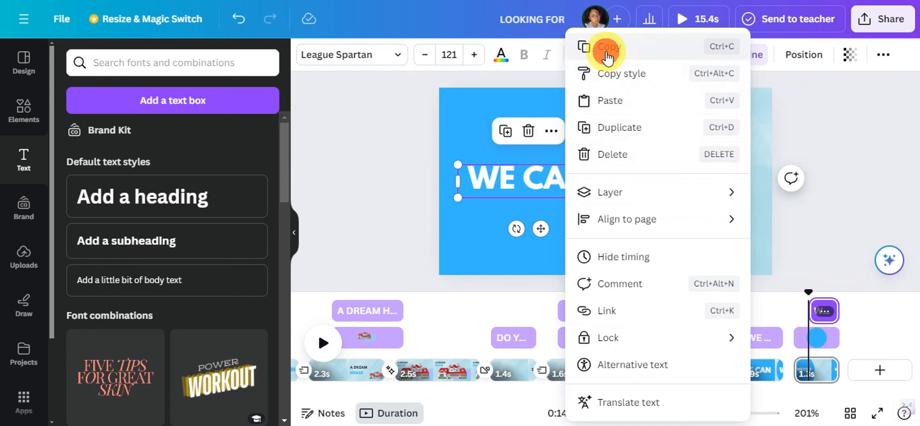
key("ctrl+v")
left_click_drag(566, 184, 727, 186)
double_click(727, 180)
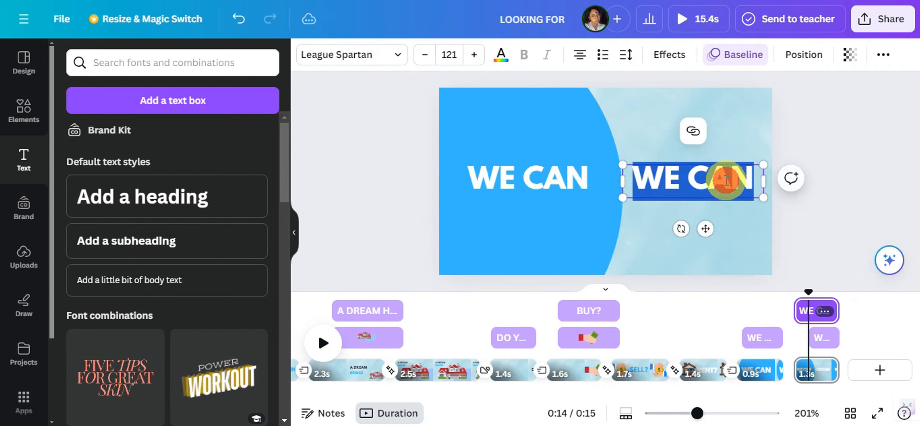
key("BackSpace")
type("HEL")
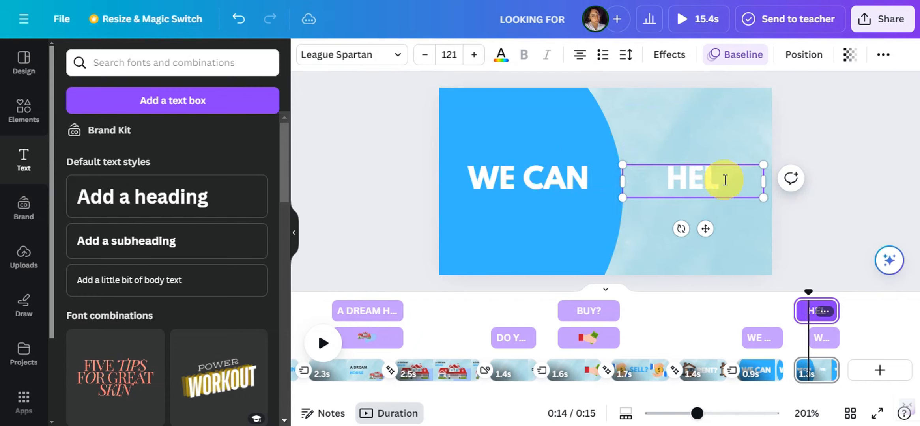
type("P YOU")
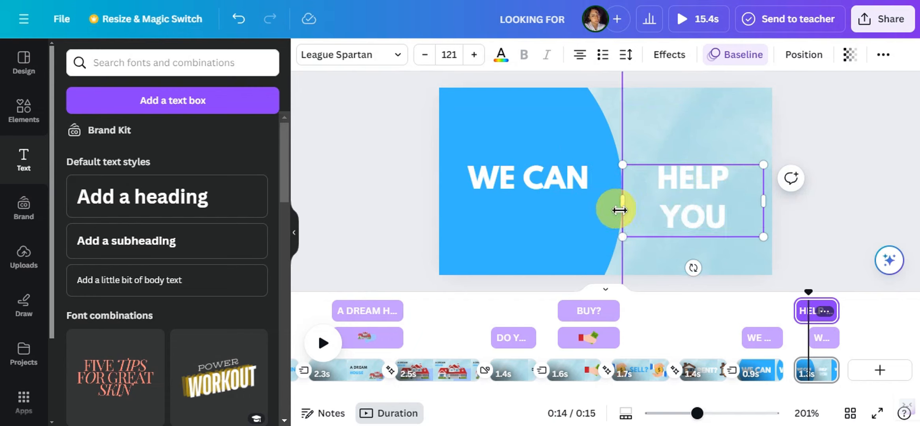
Color the "HELP YOU" text in the document's bright blue and widen its box to fit on one line
double_click(663, 196)
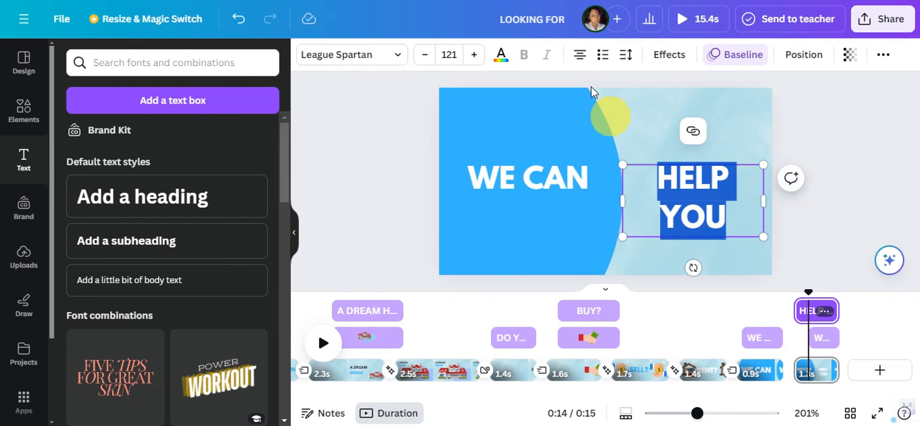
left_click(498, 56)
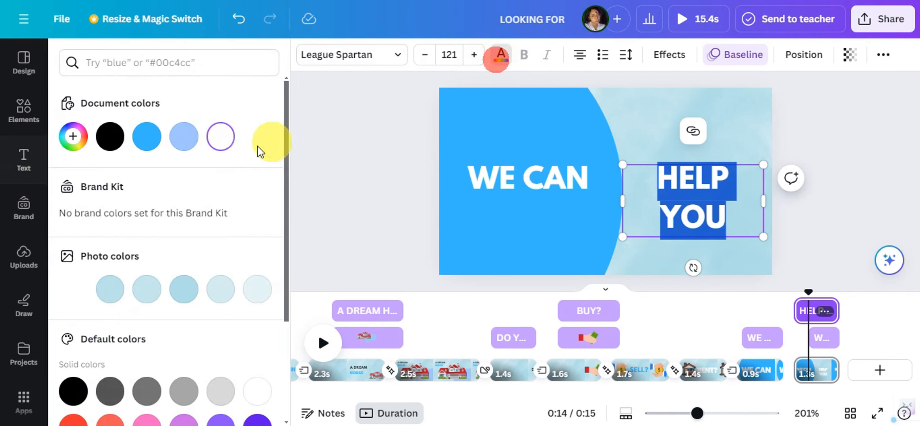
left_click(157, 141)
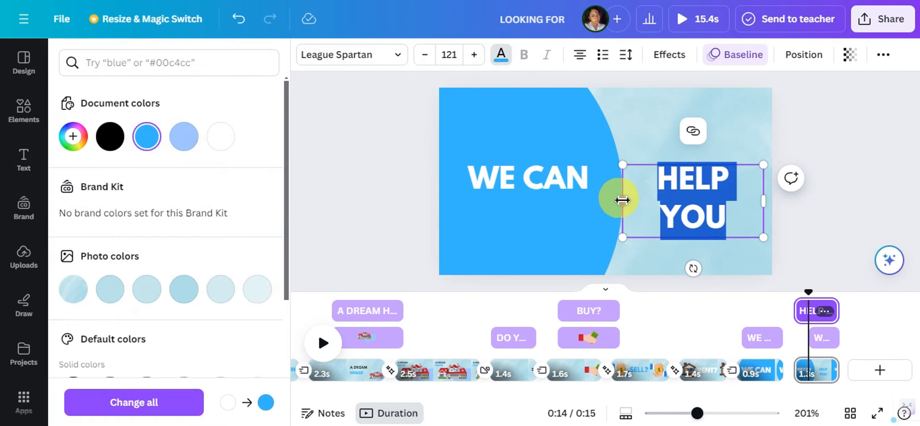
left_click_drag(621, 202, 591, 199)
left_click(835, 174)
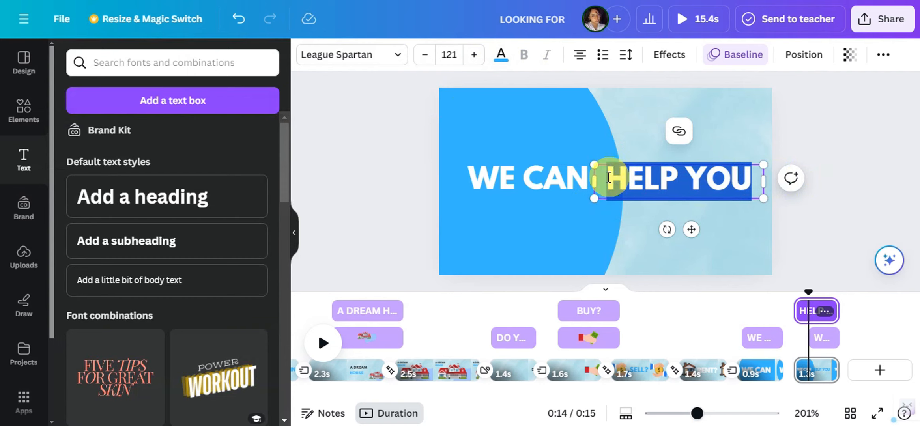
Nudge the blue circle slightly left so its edge falls between "WE CAN" and "HELP YOU"
left_click(566, 152)
left_click_drag(567, 130, 545, 131)
left_click(819, 154)
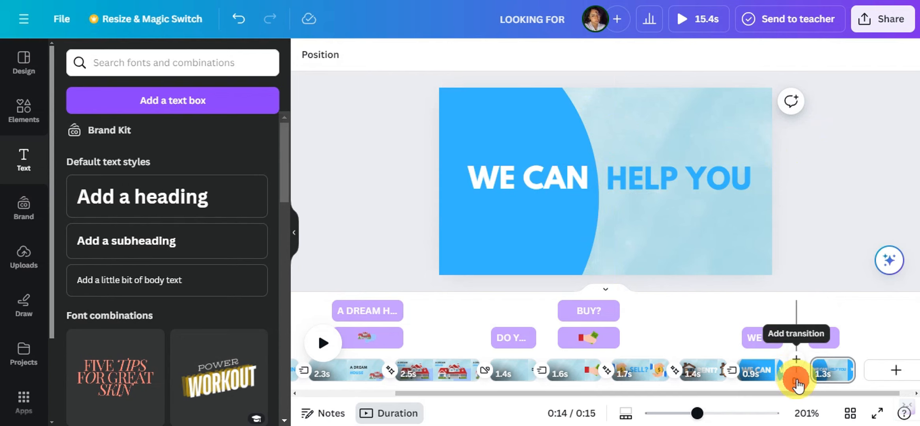
Add a Match & Move transition between the "WE CAN" and "WE CAN HELP YOU" pages and preview it
left_click(795, 381)
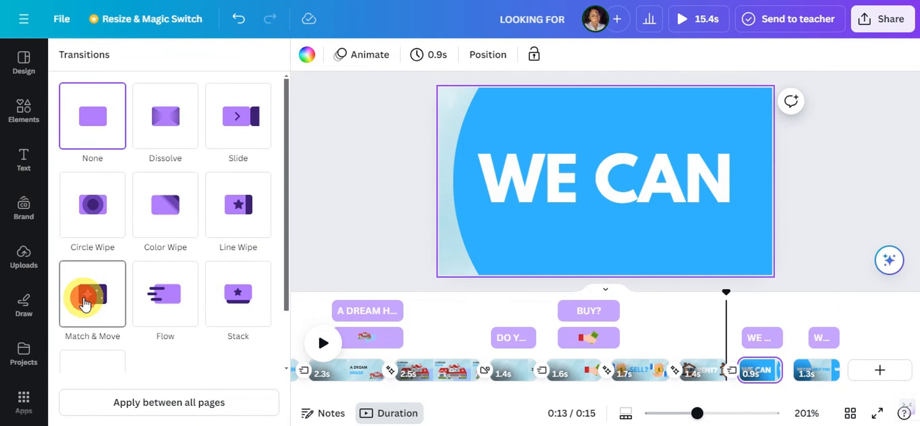
left_click(84, 303)
left_click(814, 343)
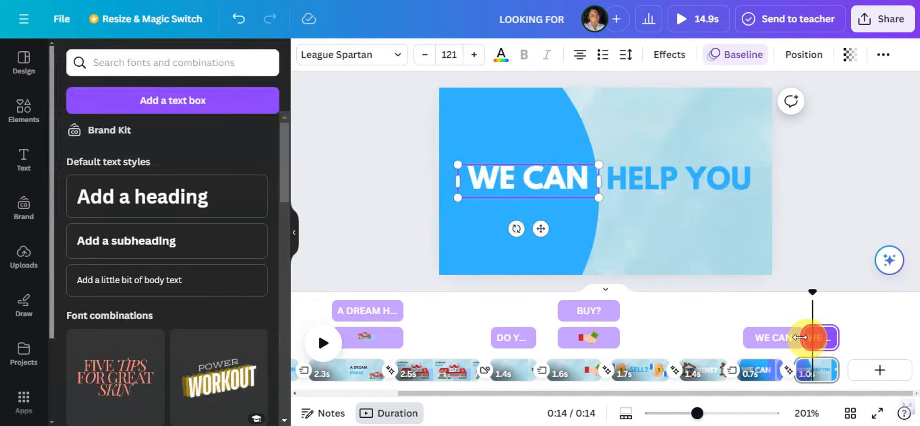
left_click(772, 309)
key("space")
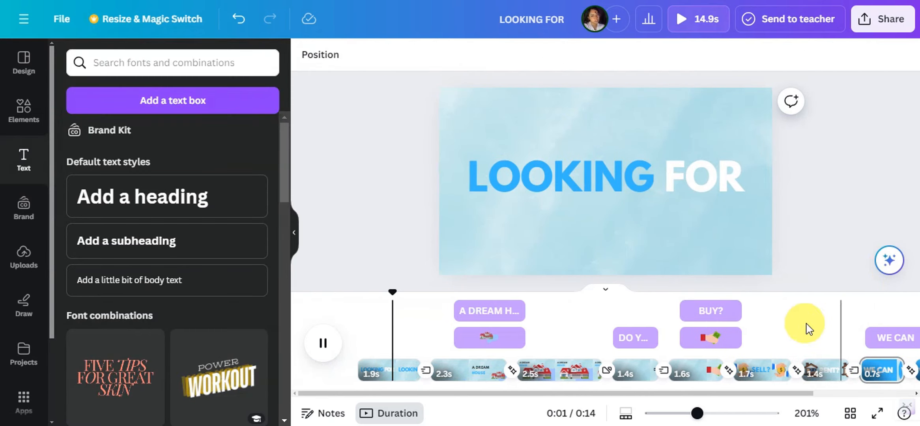
key("space")
left_click_drag(520, 393, 621, 395)
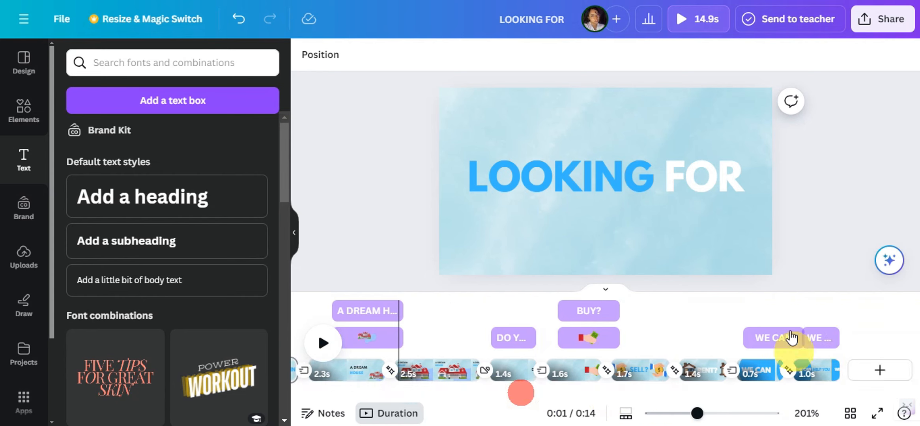
left_click(765, 303)
key("space")
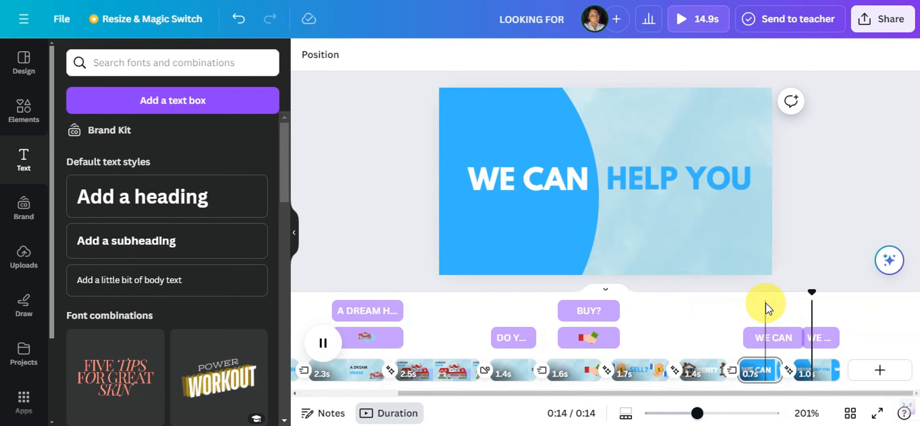
Set the direction of the "HELP YOU" text's Baseline animation to left
left_click(827, 349)
left_click(706, 174)
right_click(707, 175)
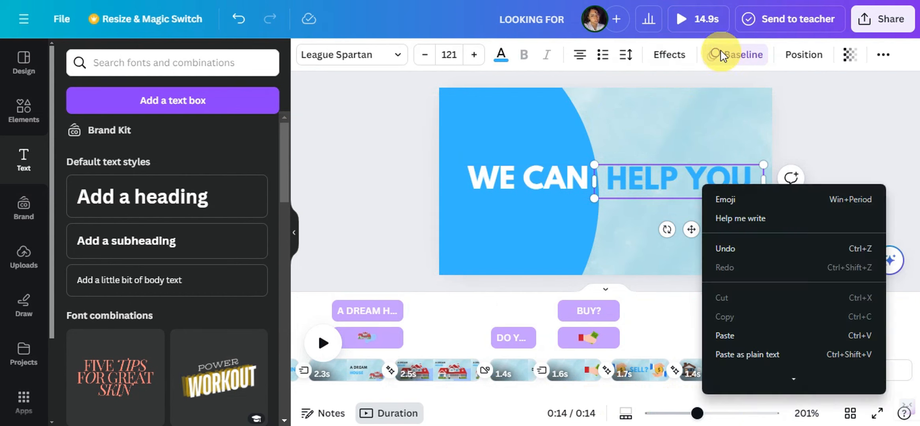
left_click(720, 55)
scroll(130, 229, "down", 3)
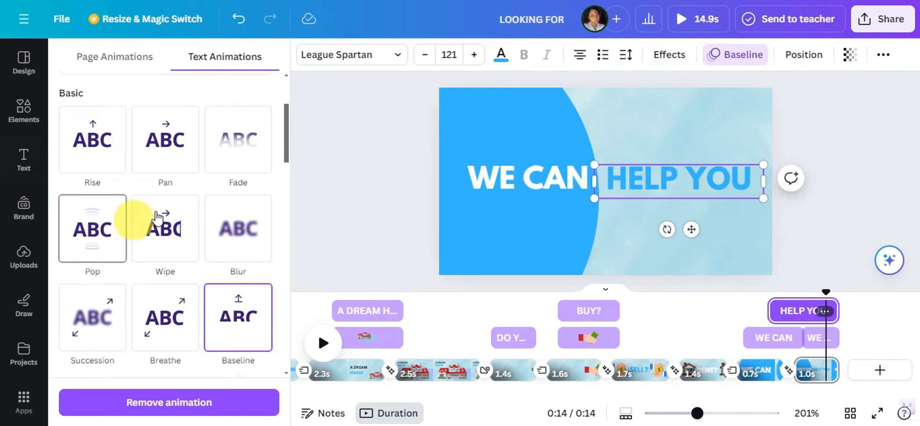
scroll(169, 221, "down", 10)
scroll(213, 178, "up", 2)
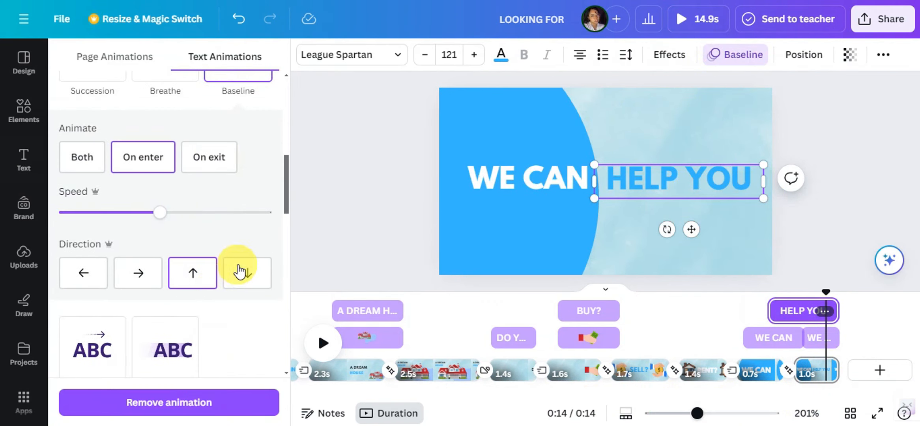
left_click(91, 275)
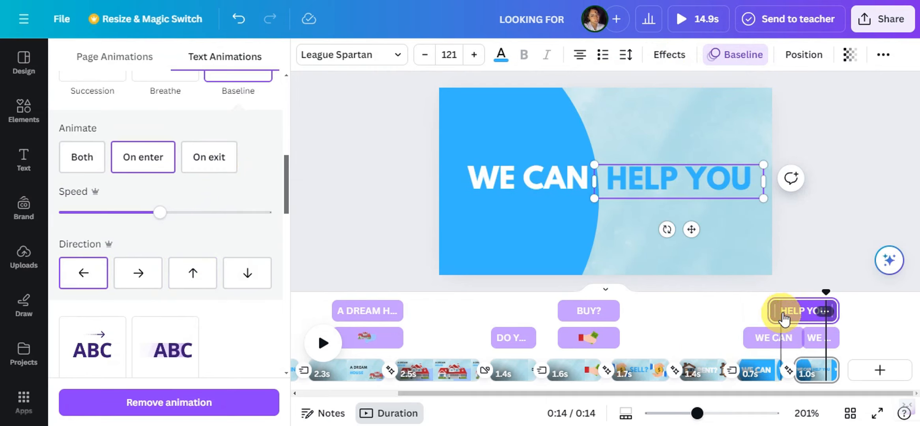
Extend the "WE CAN" text's timing to start with the "WE CAN HELP YOU" page and preview the result
left_click_drag(804, 338, 770, 337)
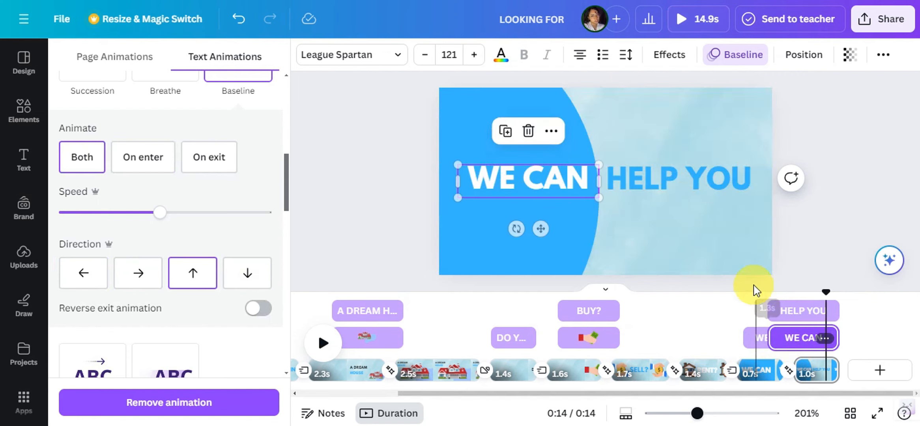
left_click(760, 304)
key("space")
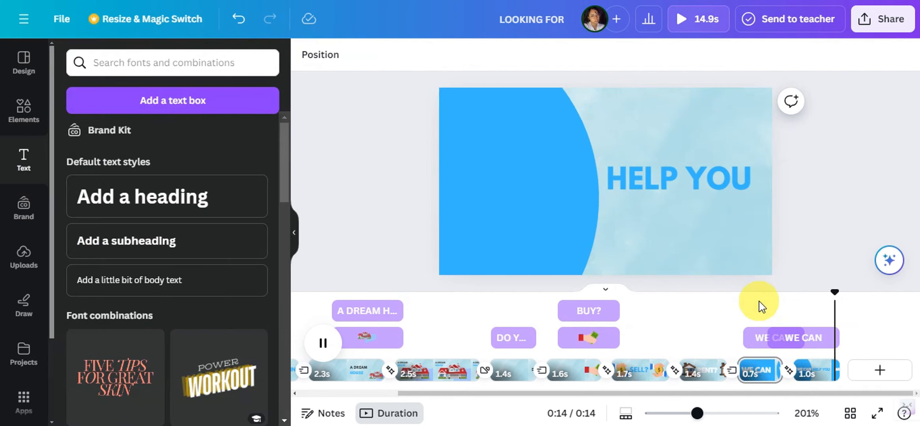
Duplicate the "WE CAN HELP YOU" page and delete both headings from the copy
right_click(817, 381)
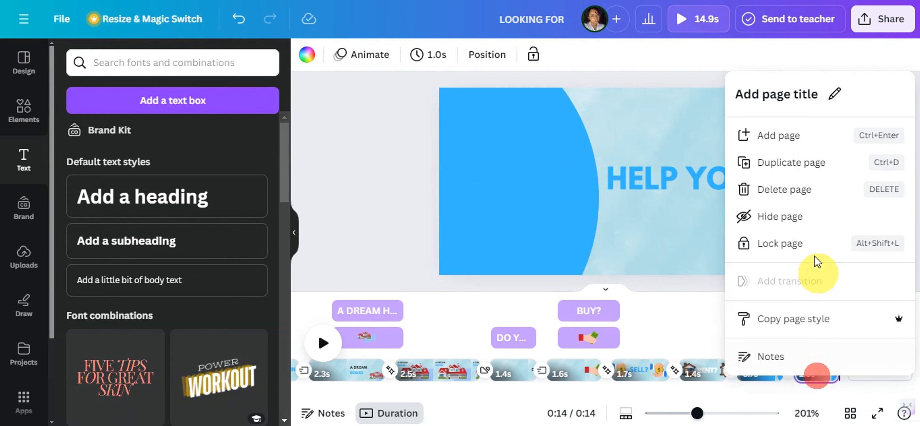
left_click(797, 161)
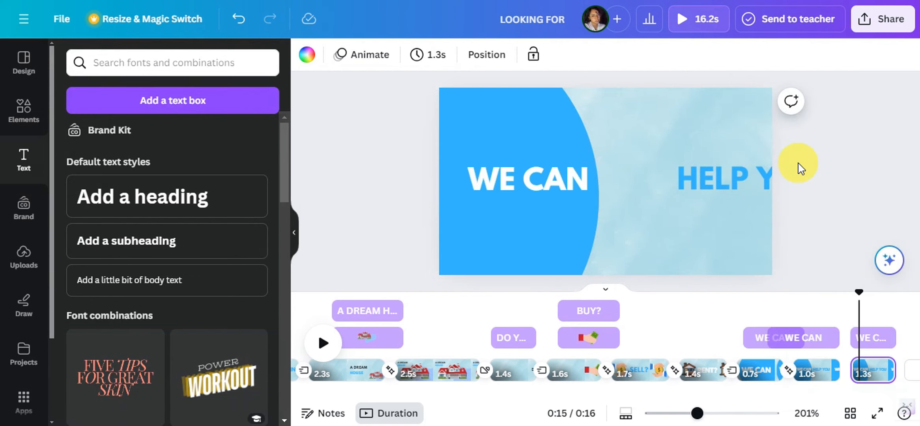
left_click(870, 342)
key("Delete")
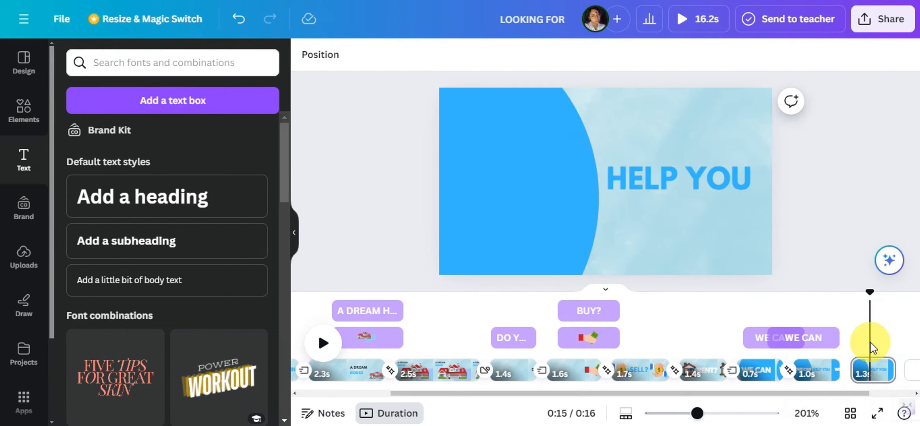
left_click(706, 178)
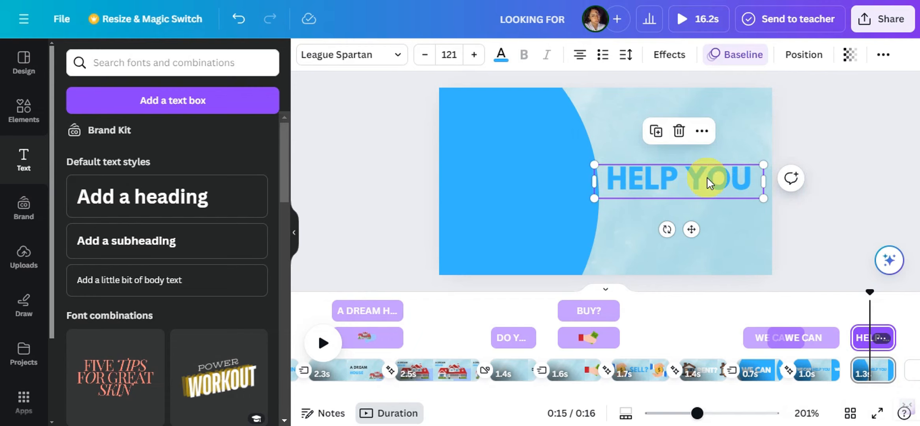
key("Delete")
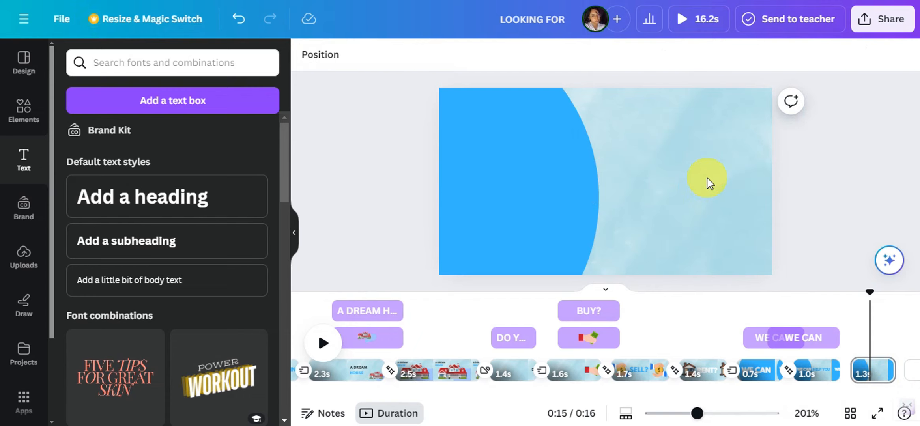
Shrink the blue circle on the duplicated page until it fits the page height, and center it
left_click(563, 213)
left_click_drag(524, 169, 712, 257)
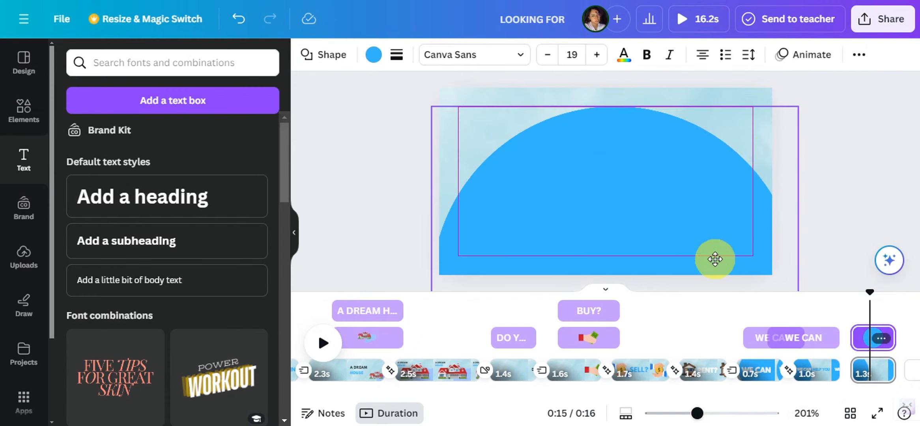
left_click_drag(800, 105, 642, 93)
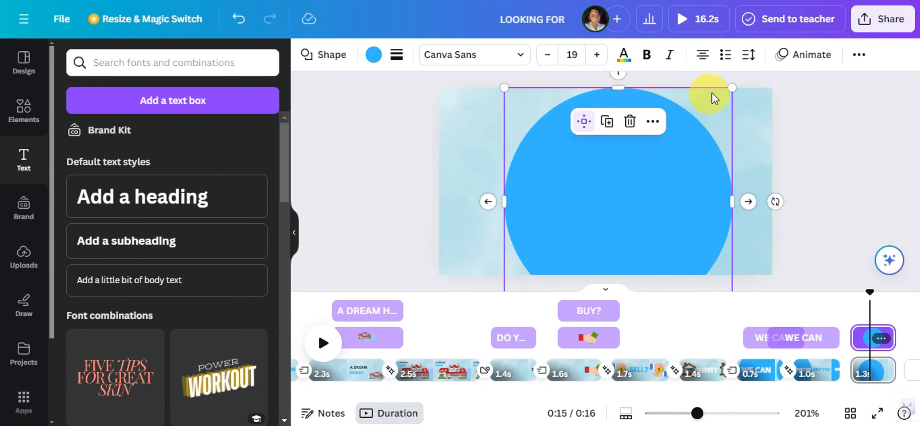
left_click_drag(735, 91, 706, 129)
mouse_move(653, 169)
left_mouse_down()
mouse_move(653, 157)
mouse_move(655, 168)
left_mouse_up()
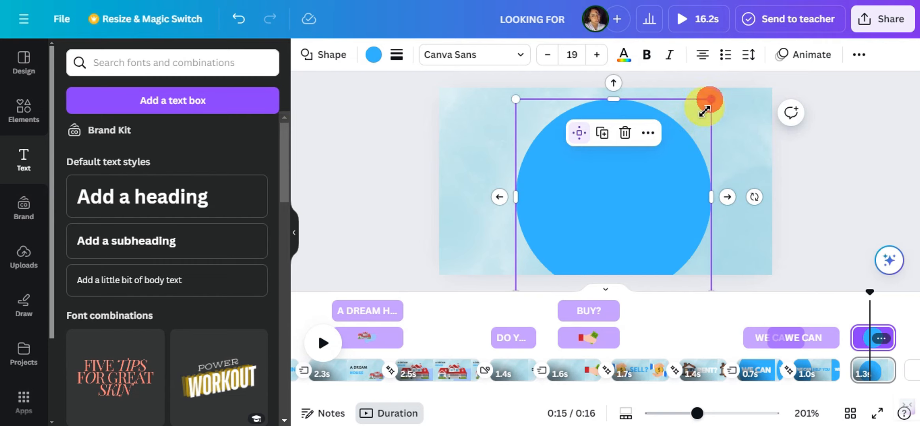
left_click_drag(705, 111, 684, 131)
left_click_drag(661, 162, 662, 139)
Try to copy the "WE CAN" heading on the "WE CAN HELP YOU" page, and undo the overlapping duplicate
left_click(542, 175)
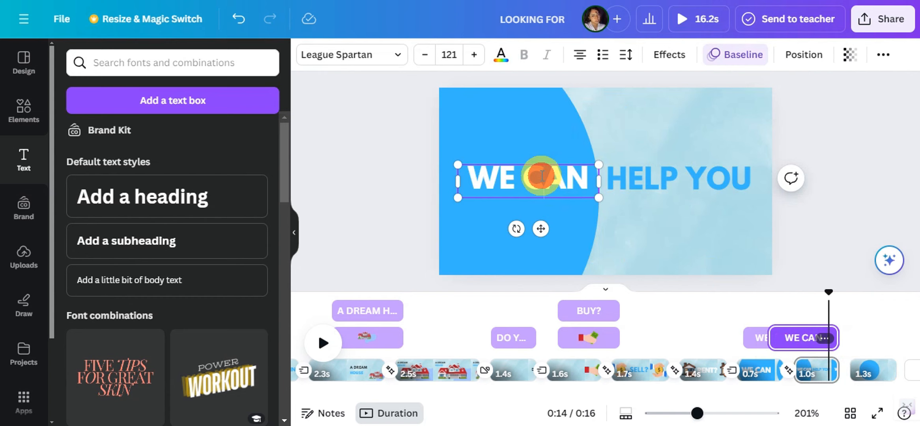
right_click(542, 175)
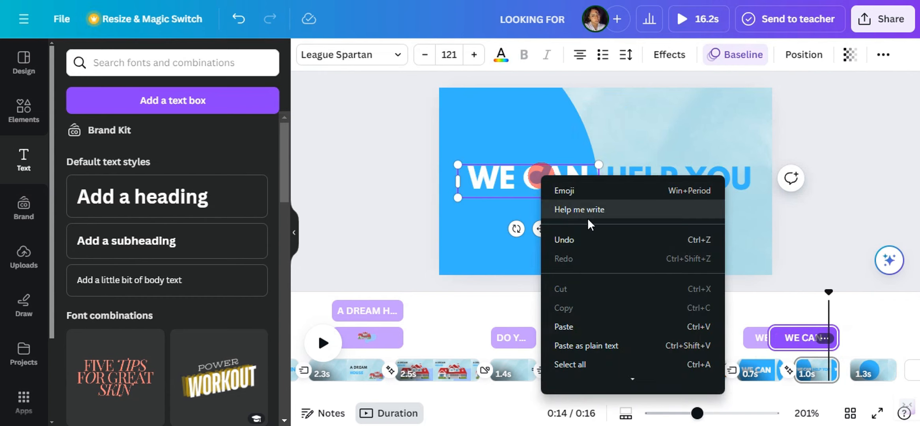
left_click(432, 184)
left_click(487, 170)
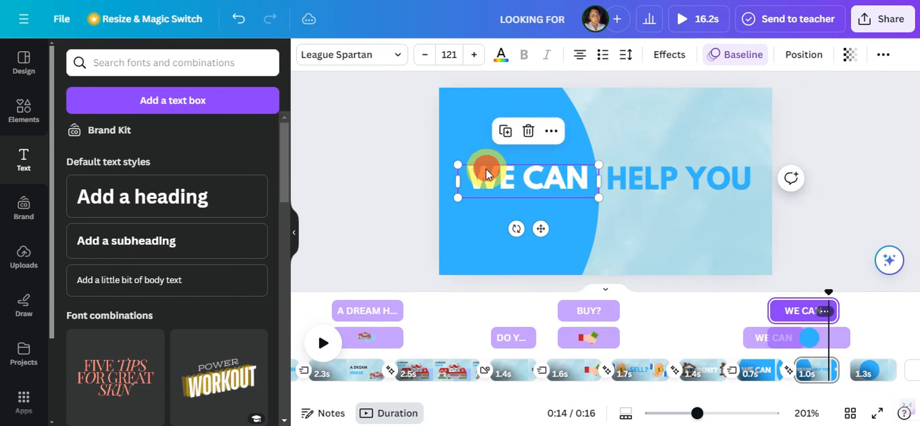
right_click(487, 170)
left_click(537, 98)
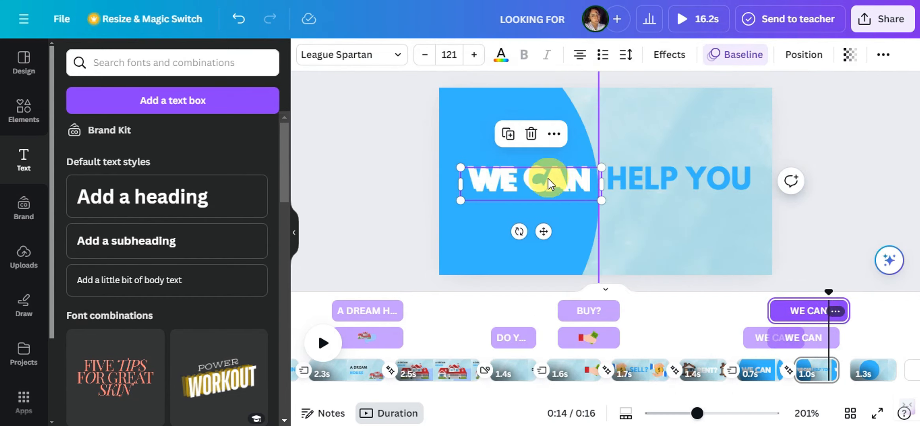
key("ctrl+z")
Copy the "WE CAN" heading from the "WE CAN HELP YOU" page and paste it onto the last page
left_click(525, 177)
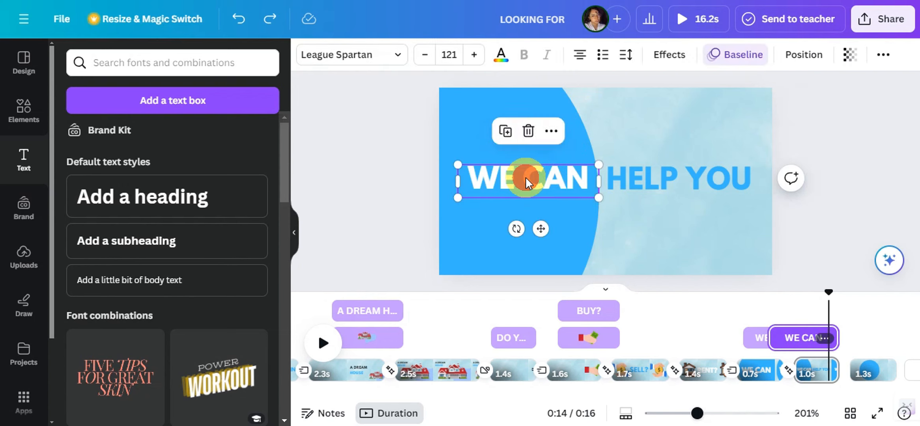
right_click(525, 177)
left_click(567, 49)
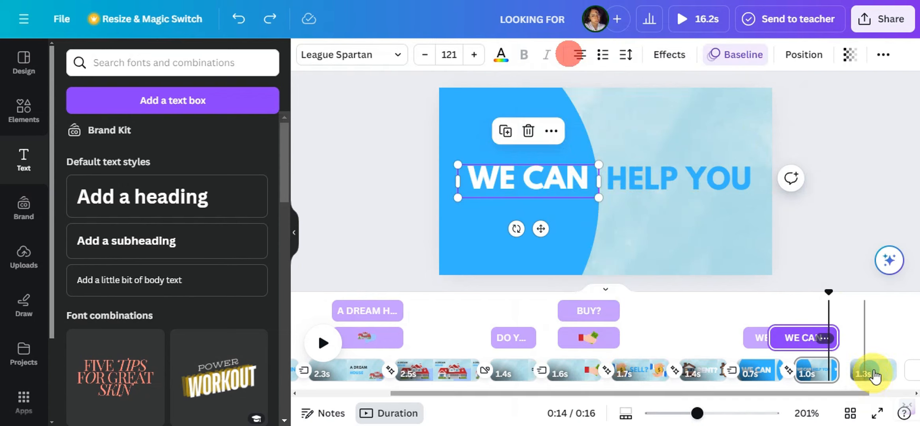
left_click(848, 309)
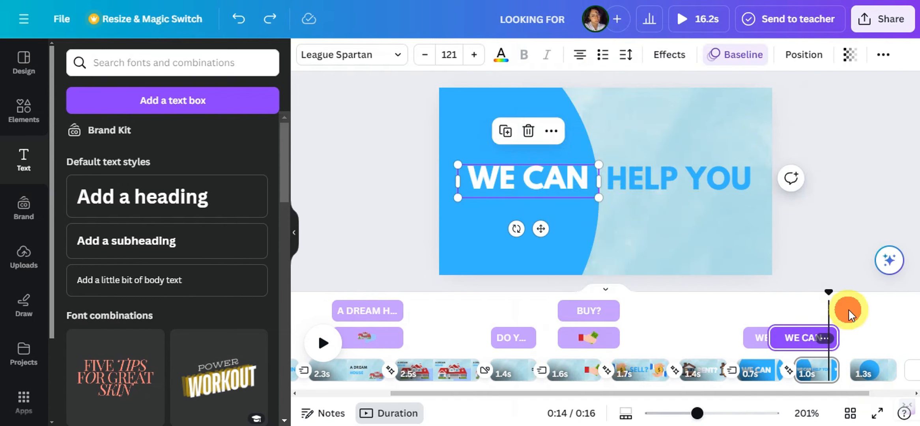
left_click(875, 382)
right_click(624, 192)
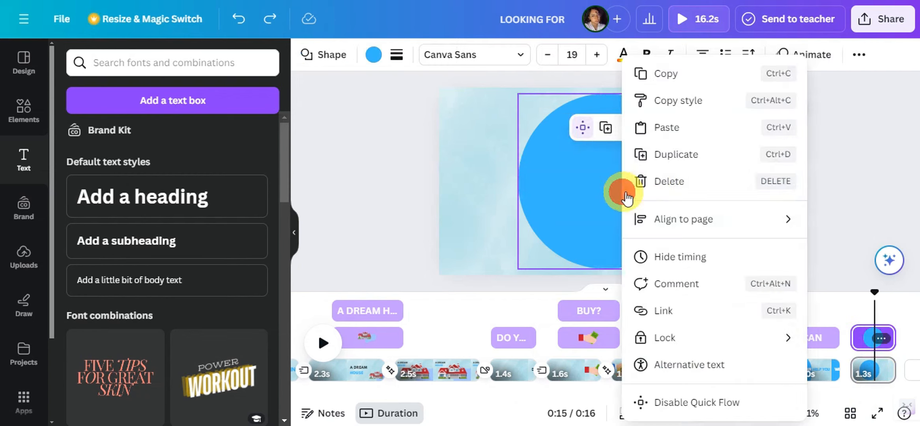
left_click(664, 126)
Replace the pasted heading's text with "CONTACT US NOW"
double_click(574, 184)
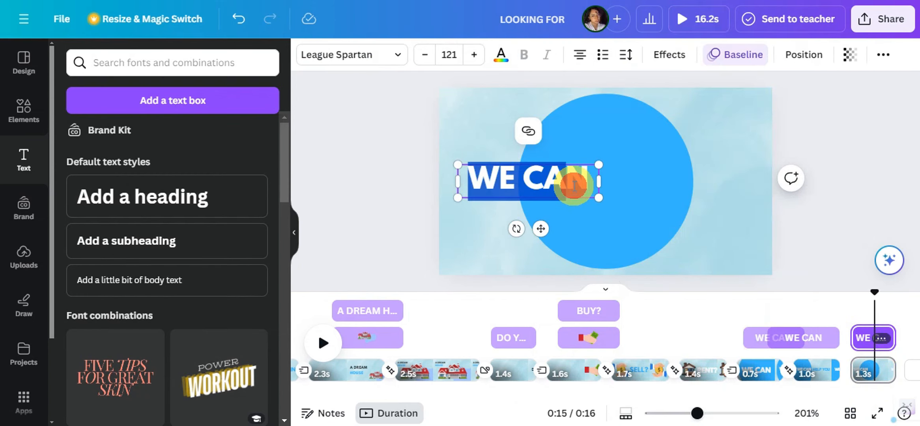
key("BackSpace")
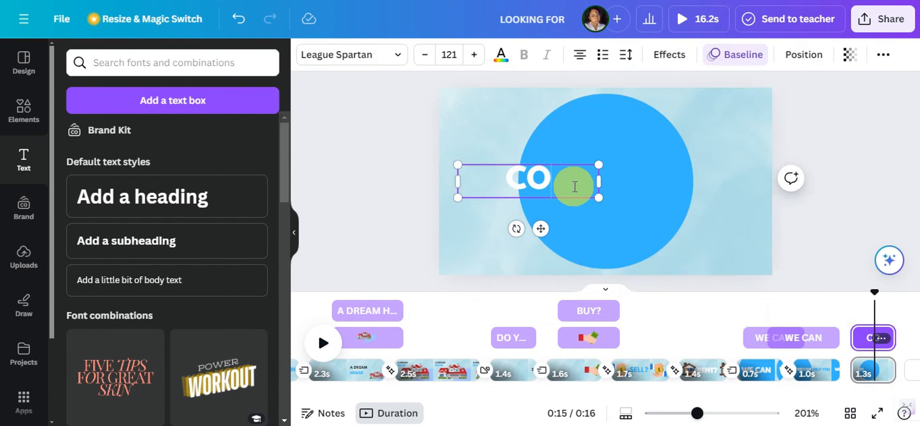
type("CONTACT")
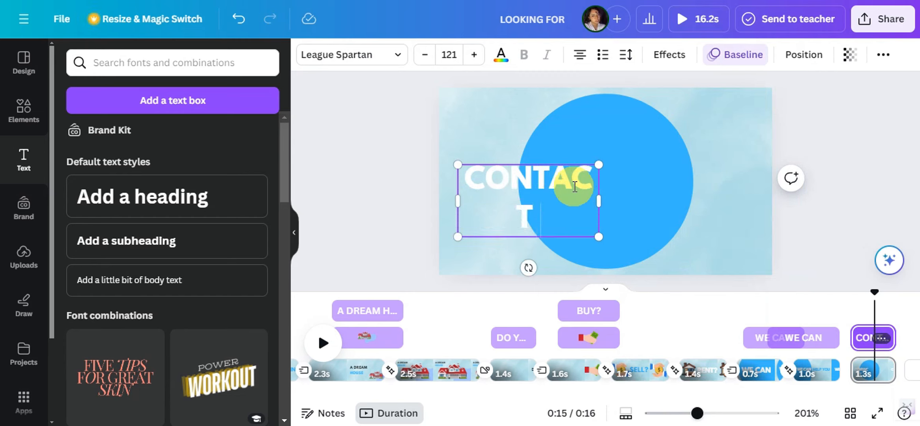
type(" US NOW")
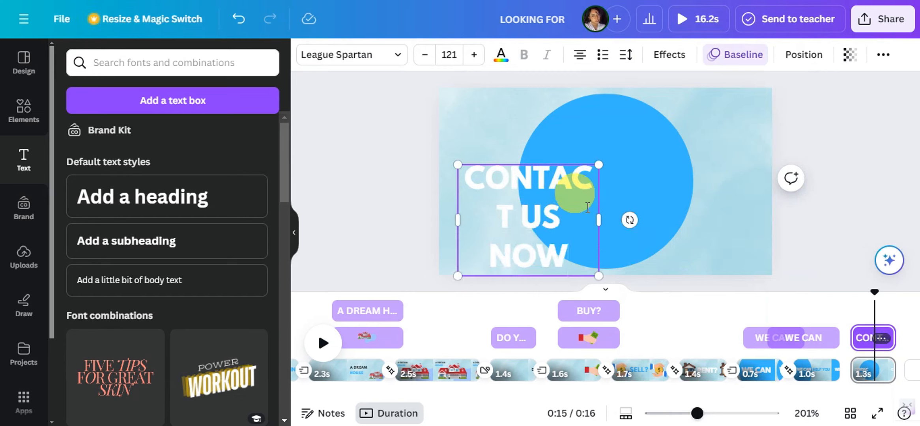
Fit "CONTACT US NOW" on one line, shrink it to font size 71.7, and center it inside the blue circle
left_click_drag(599, 219, 659, 186)
left_click(624, 177)
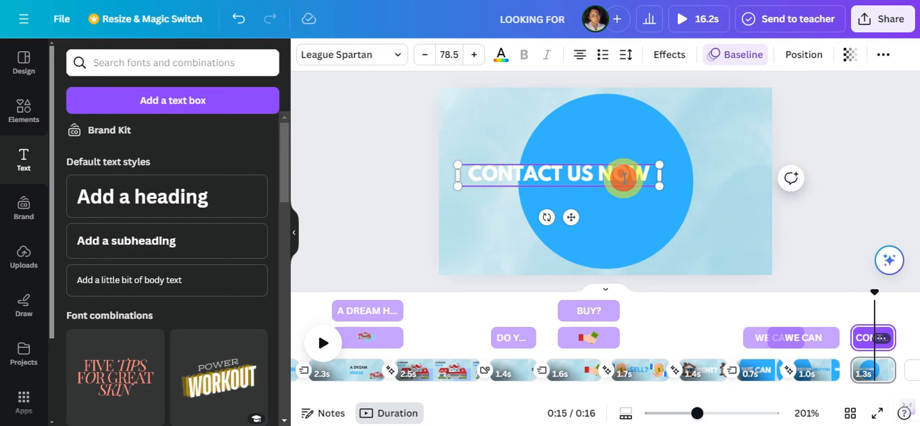
left_click(596, 177)
left_click_drag(587, 179, 632, 182)
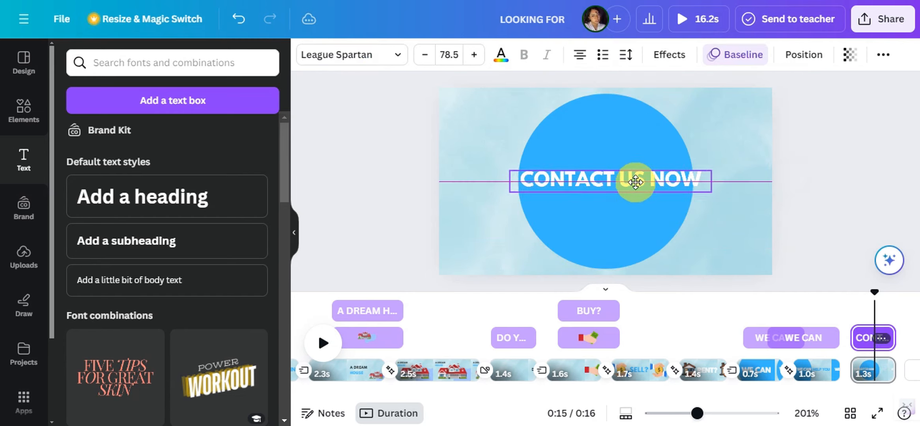
left_click_drag(708, 187, 698, 181)
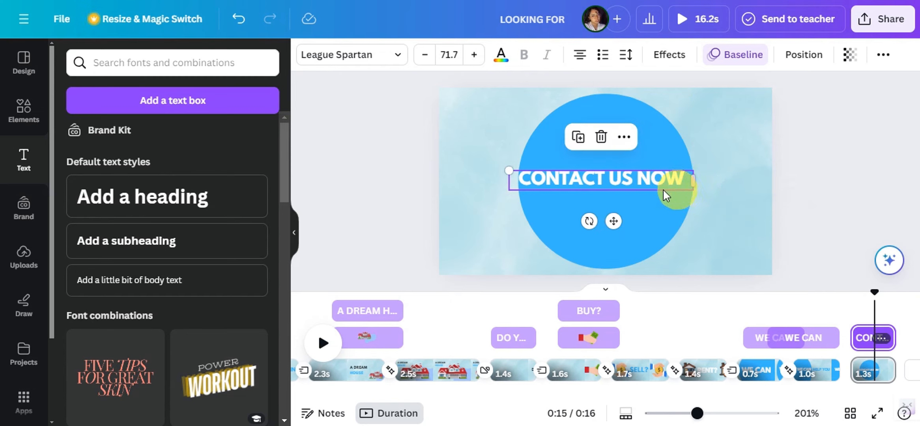
left_click_drag(633, 179, 637, 180)
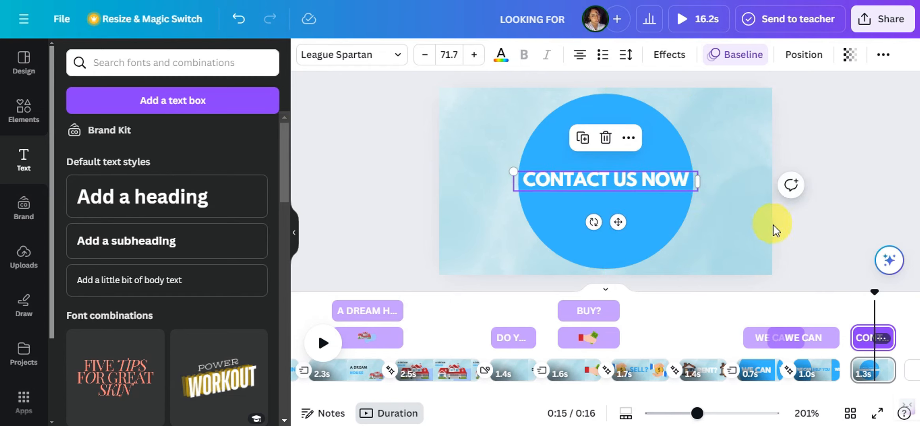
left_click(853, 306)
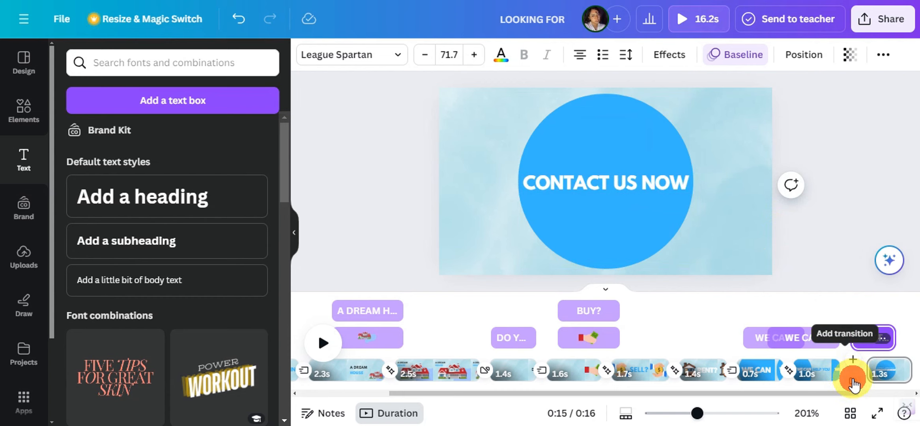
Add a 0.5-second Match & Move transition between the "WE CAN HELP YOU" page and the last page
left_click(853, 382)
left_click(92, 308)
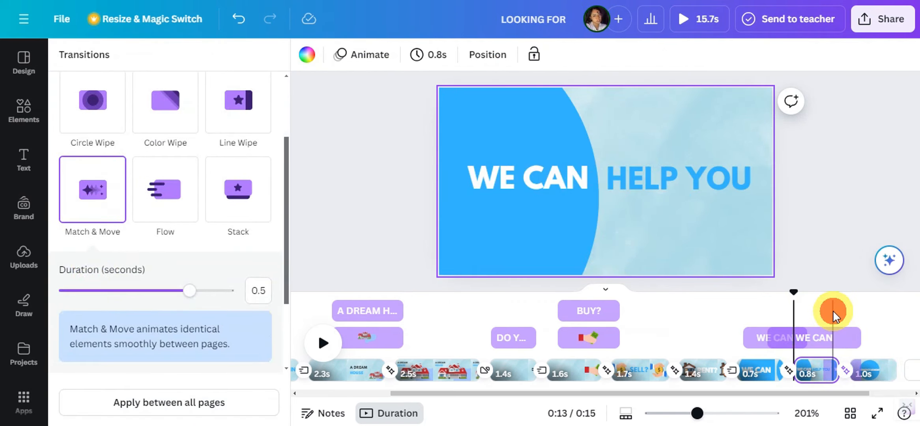
left_click(833, 310)
Trim the start of the "CONTACT US NOW" heading's timing so it shows for 0.8 s on the last page
left_click(636, 180)
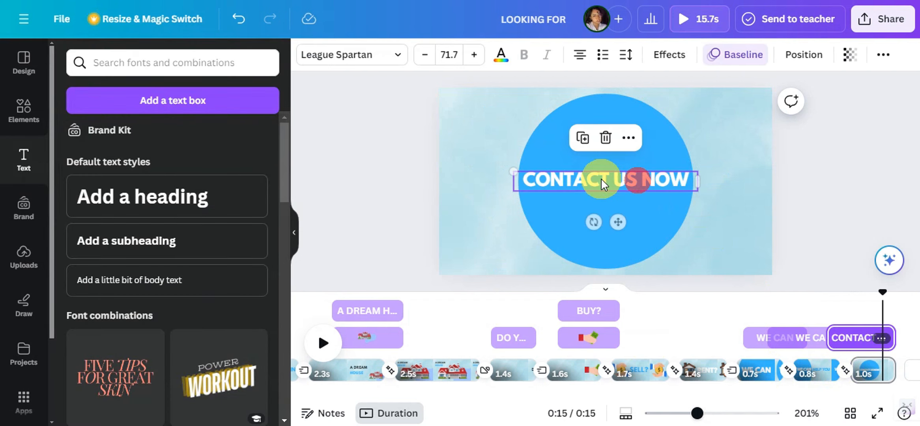
left_click_drag(827, 340, 807, 342)
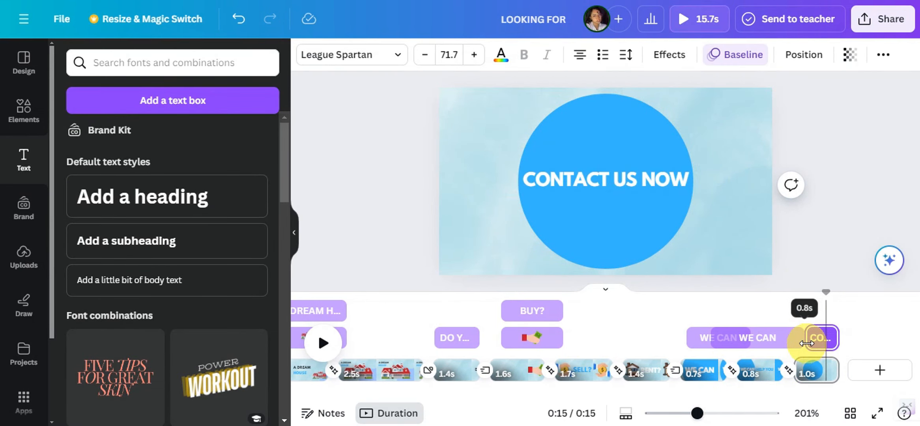
left_click(815, 338)
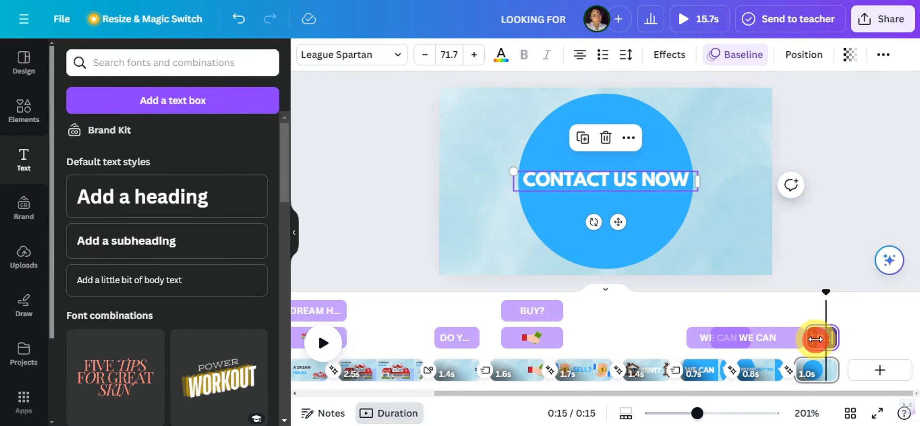
Change the "CONTACT US NOW" heading's text animation to Stomp, animated on enter
left_click(743, 62)
scroll(201, 216, "down", 10)
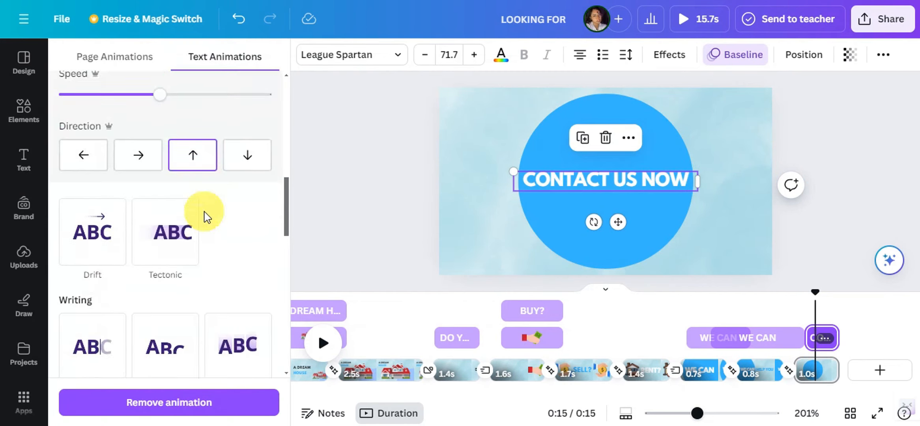
scroll(221, 237, "down", 8)
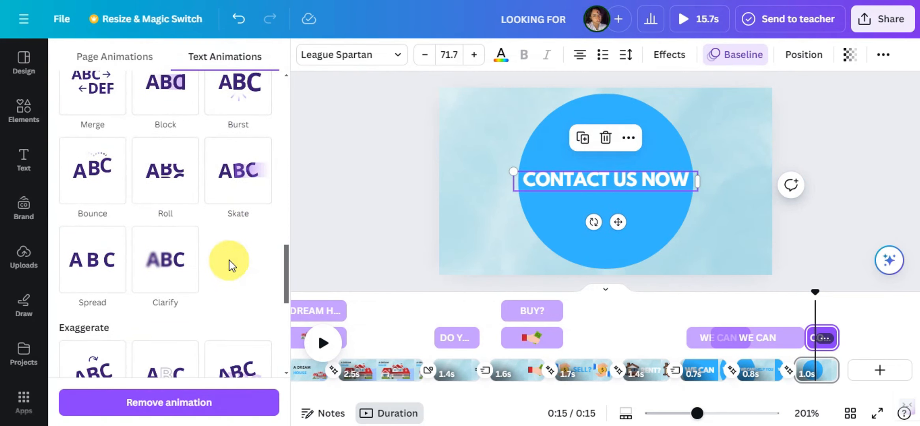
scroll(230, 263, "down", 5)
scroll(248, 181, "down", 4)
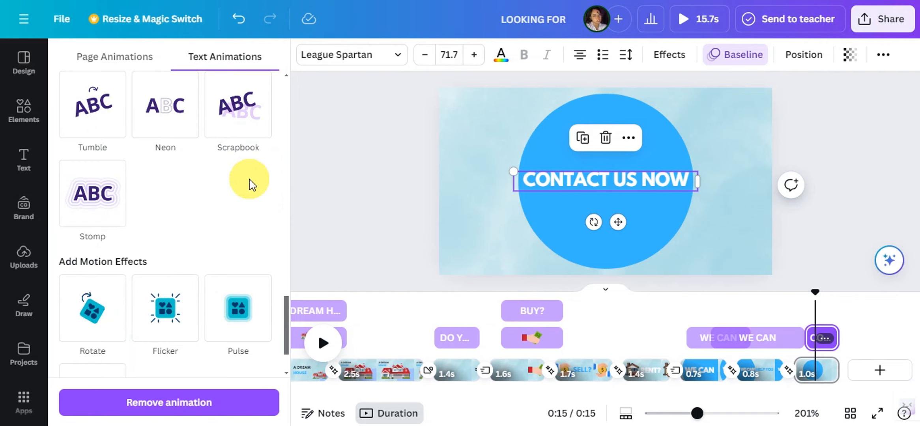
left_click(112, 206)
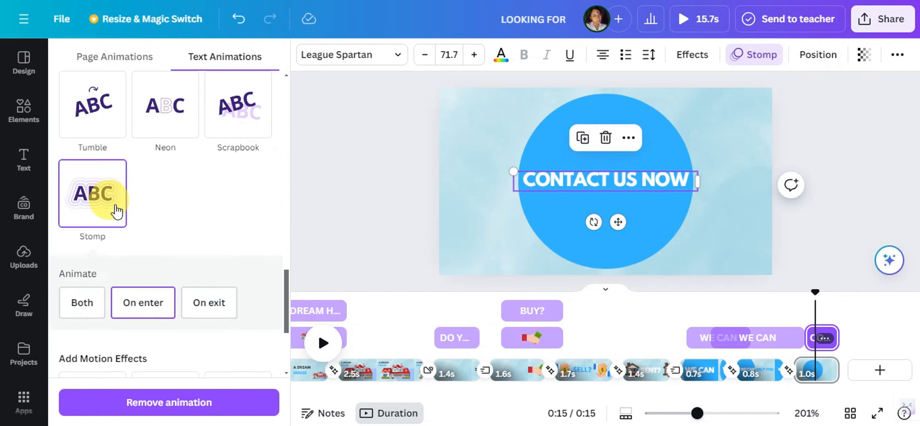
scroll(138, 211, "down", 3)
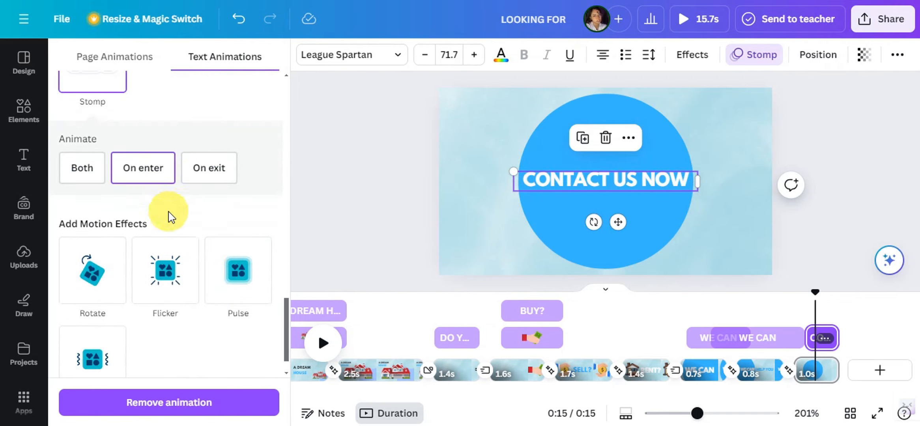
Play the closing pages from "WE CAN HELP YOU", preview the whole video full screen, and close the preview
left_click(776, 311)
key("space")
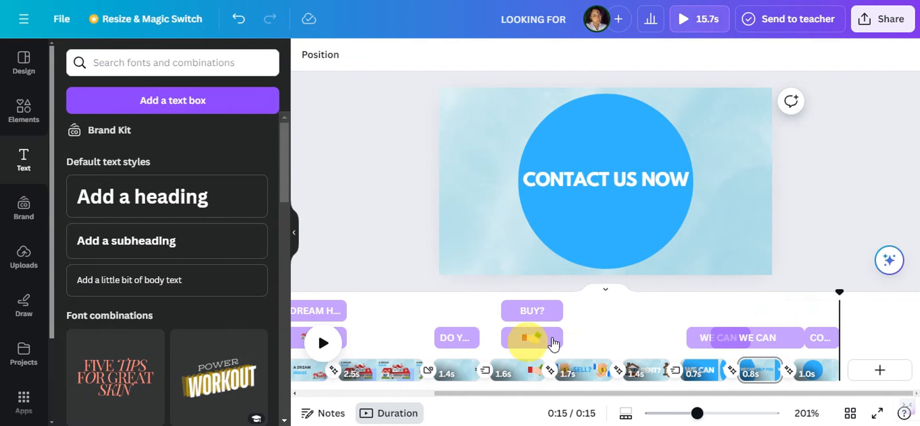
left_click(878, 413)
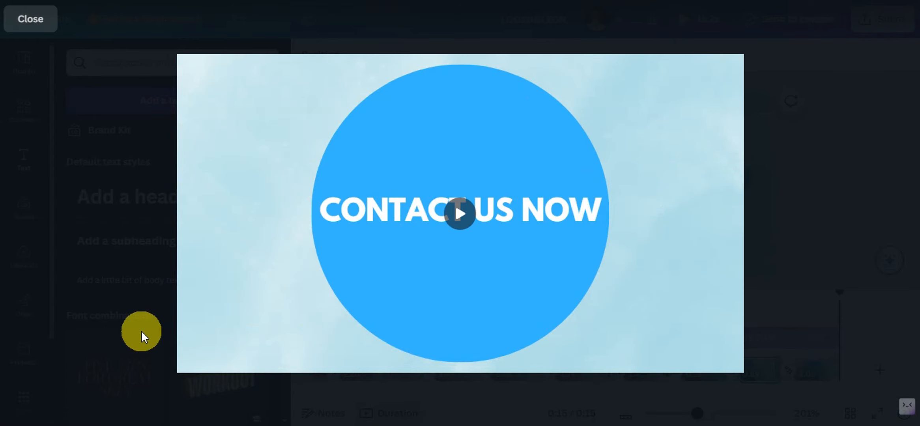
left_click(142, 331)
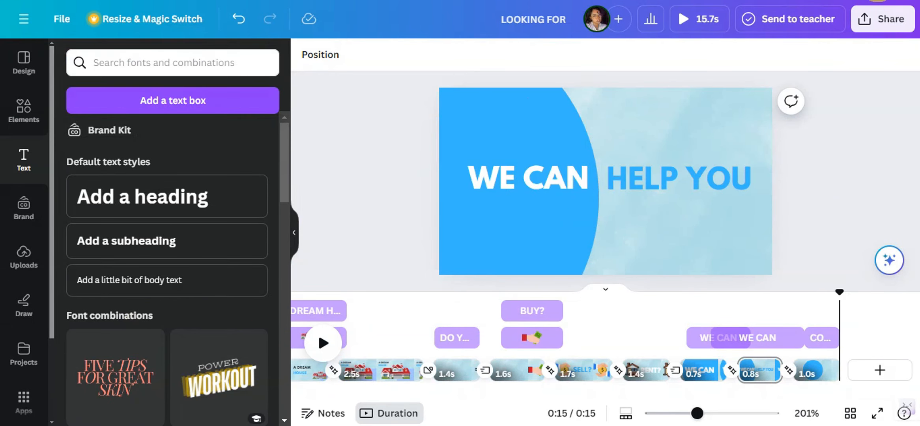
Open the download settings for exporting the design as an MP4 video
left_click(889, 17)
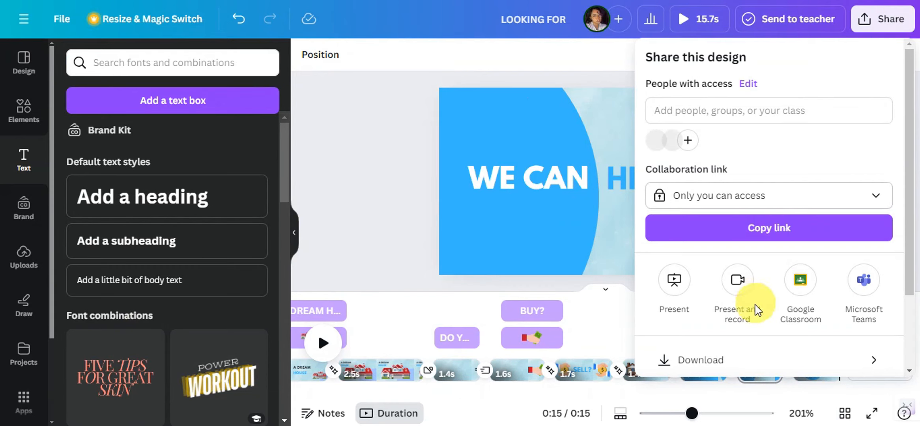
left_click(739, 355)
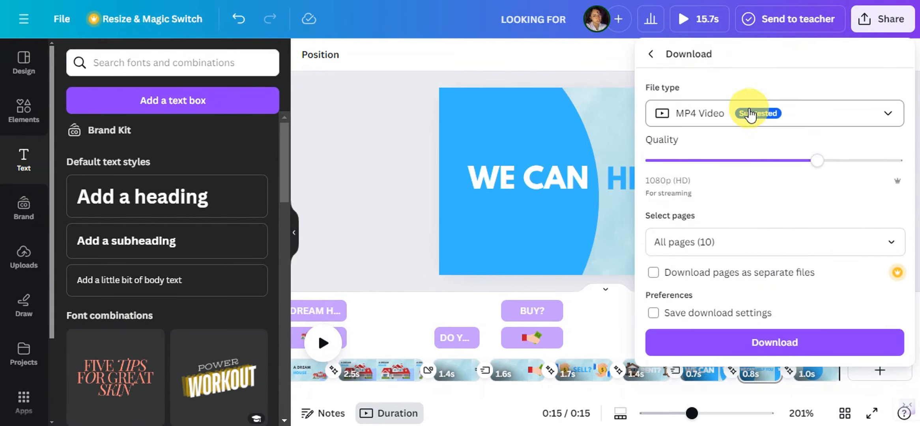